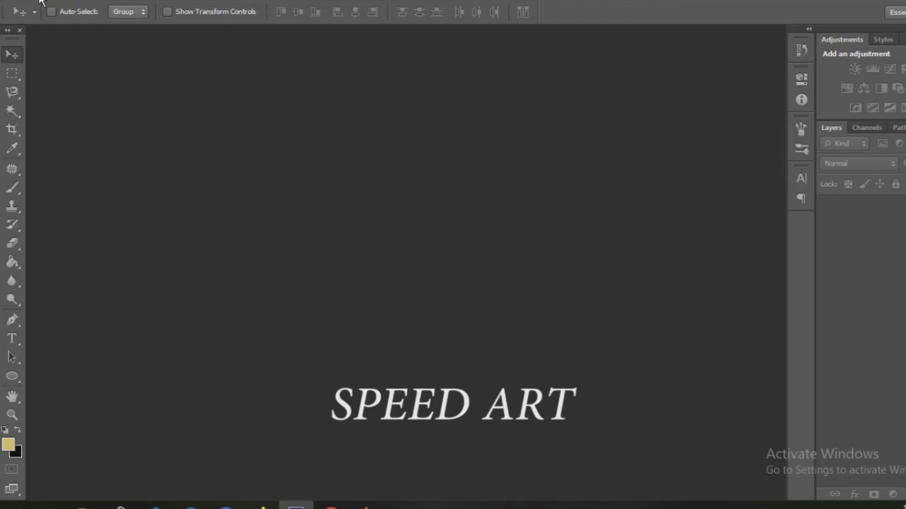
# - Open the portrait photo from the File menu
pyautogui.click(41, 3)
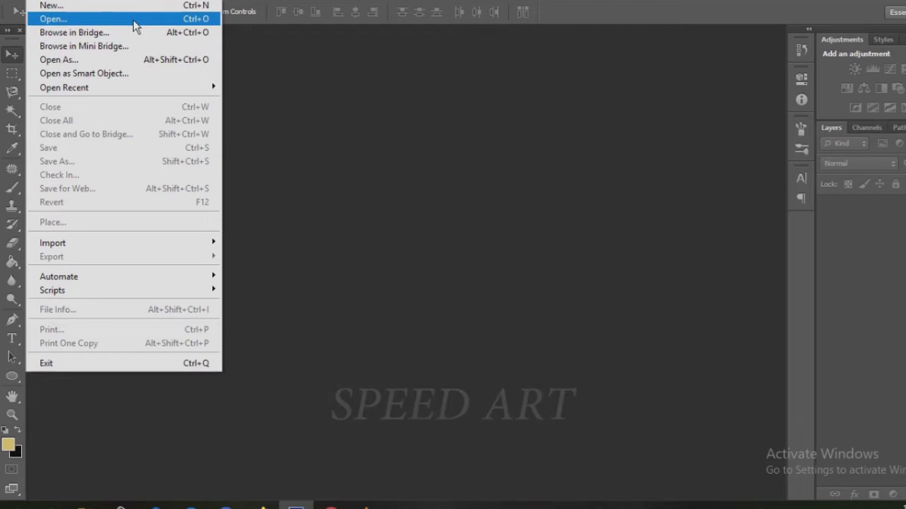
pyautogui.click(134, 26)
pyautogui.click(540, 316)
pyautogui.click(798, 420)
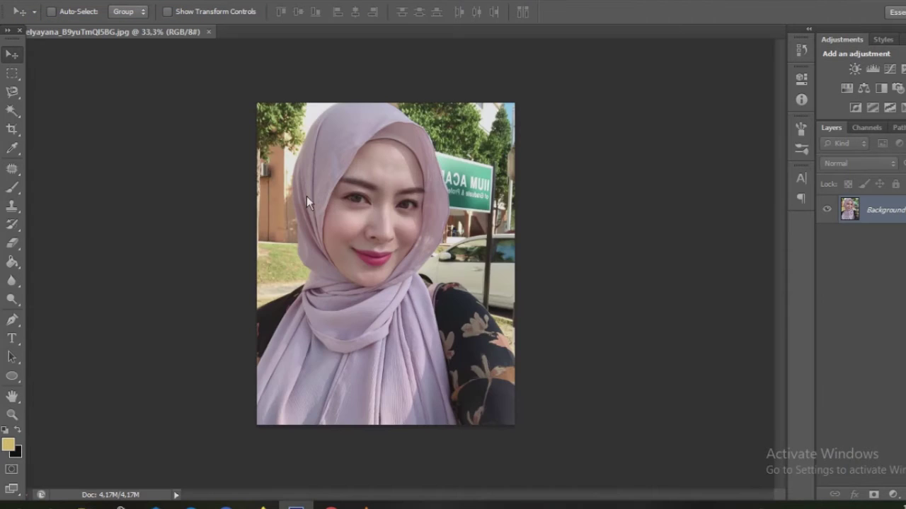
pyautogui.scroll(5, 306, 196)
# - Duplicate the photo layer, name the group 'line art', and add Layer 2 inside it for Pen drawing
pyautogui.hotkey('ctrl', 'j')
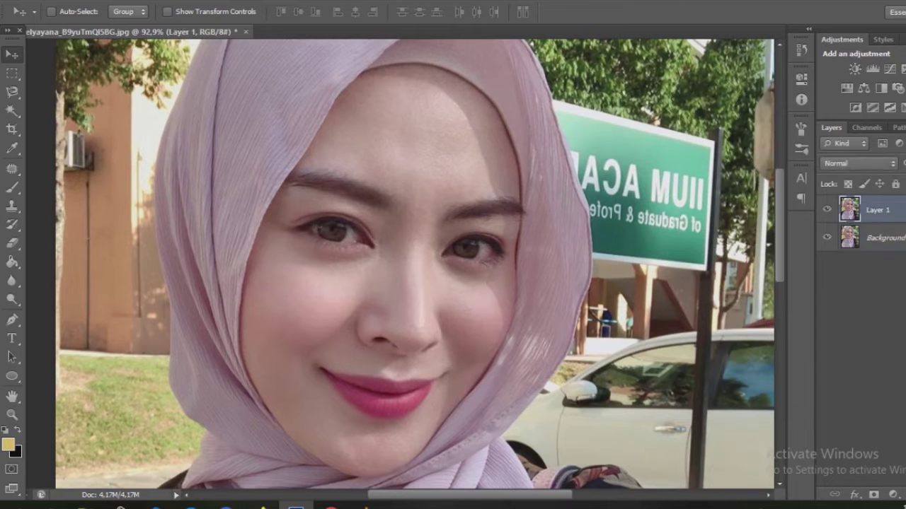
pyautogui.doubleClick(883, 232)
pyautogui.write('line art')
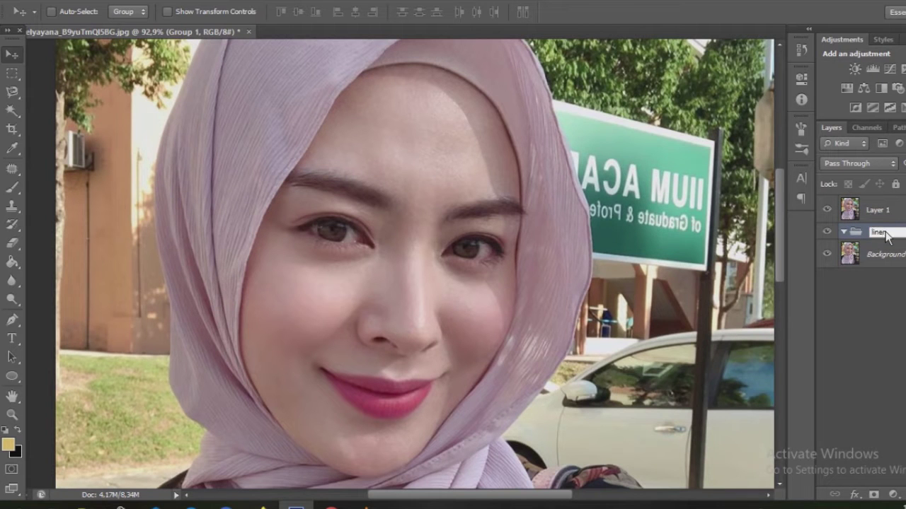
pyautogui.press('Return')
pyautogui.hotkey('ctrl', 'shift', 'alt', 'n')
pyautogui.press('p')
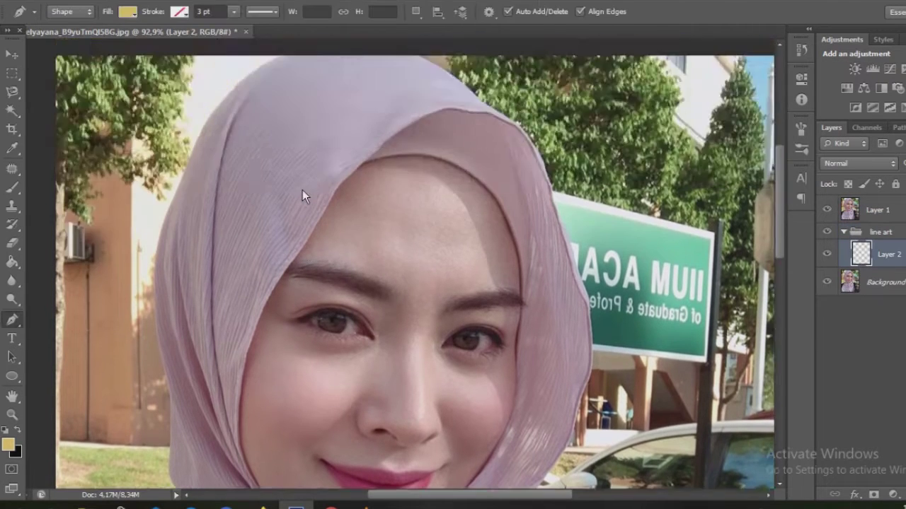
pyautogui.scroll(3, 302, 189)
pyautogui.scroll(2, 322, 248)
# - Set the fill colour to dark brown for the outline
pyautogui.click(9, 444)
pyautogui.click(687, 422)
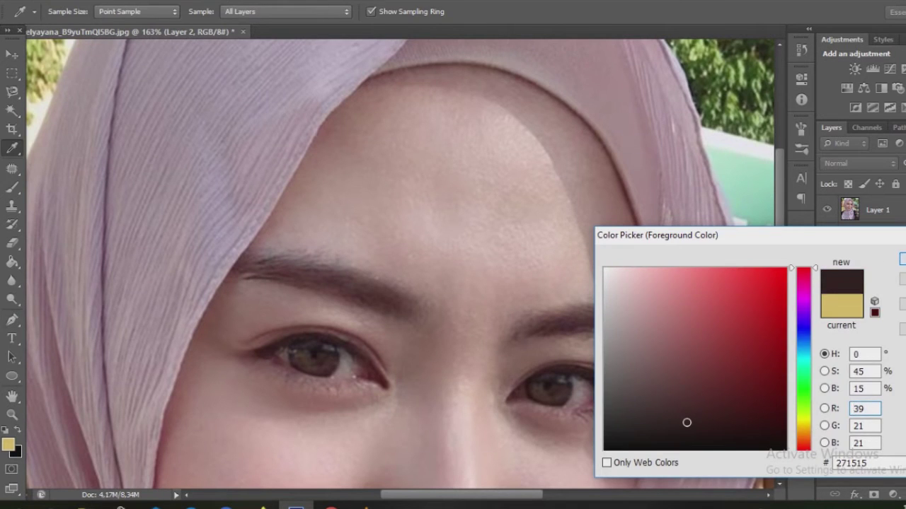
pyautogui.press('Return')
pyautogui.scroll(-5, 271, 201)
pyautogui.scroll(5, 460, 191)
pyautogui.scroll(2, 461, 191)
# - Start Shape 1 at the hijab edge, anchoring down its inner edge to the face's left side
pyautogui.click(522, 68)
pyautogui.click(468, 120)
pyautogui.click(395, 242)
pyautogui.click(377, 261)
pyautogui.click(360, 278)
pyautogui.scroll(-5, 325, 315)
pyautogui.click(293, 390)
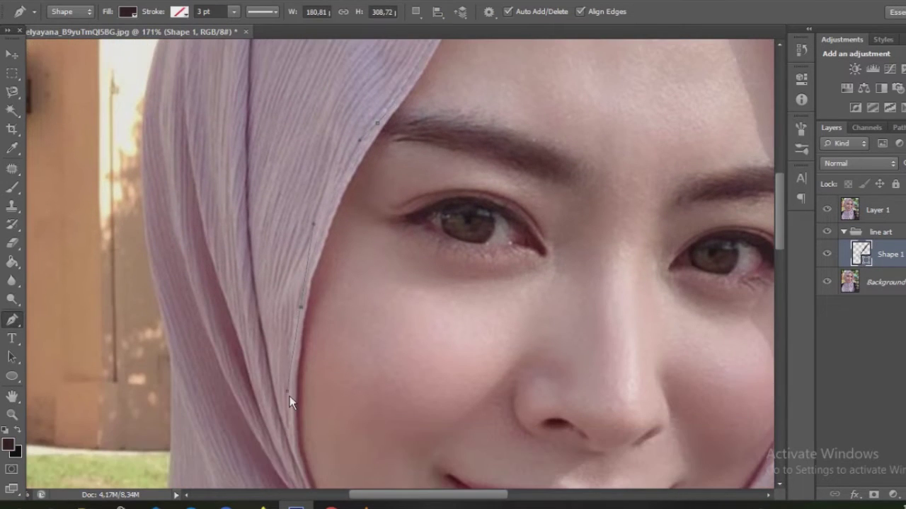
pyautogui.scroll(-6, 292, 368)
pyautogui.hscroll(2, 304, 375)
# - Continue the outline down the hijab edge to the jaw and along the chin
pyautogui.click(242, 261)
pyautogui.click(258, 303)
pyautogui.scroll(-2, 298, 332)
pyautogui.click(345, 362)
pyautogui.click(366, 382)
pyautogui.hscroll(2, 424, 389)
pyautogui.click(521, 369)
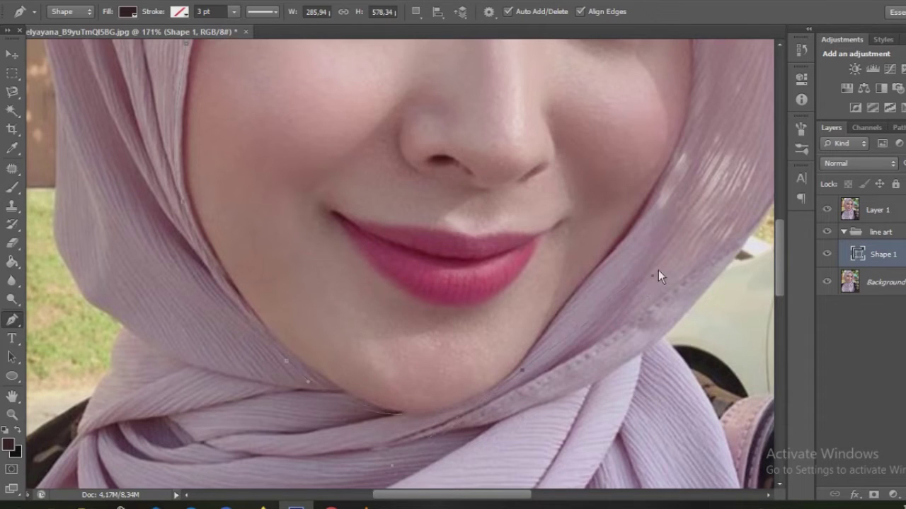
pyautogui.click(363, 397)
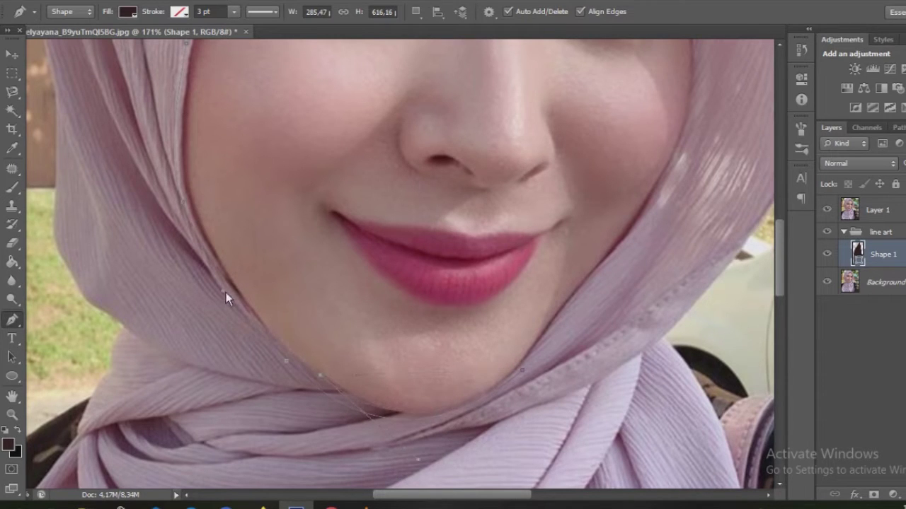
pyautogui.moveTo(222, 290); pyautogui.dragTo(227, 292)
# - Curve the outline up the hijab edge past the eyebrow to the temple
pyautogui.scroll(2, 259, 300)
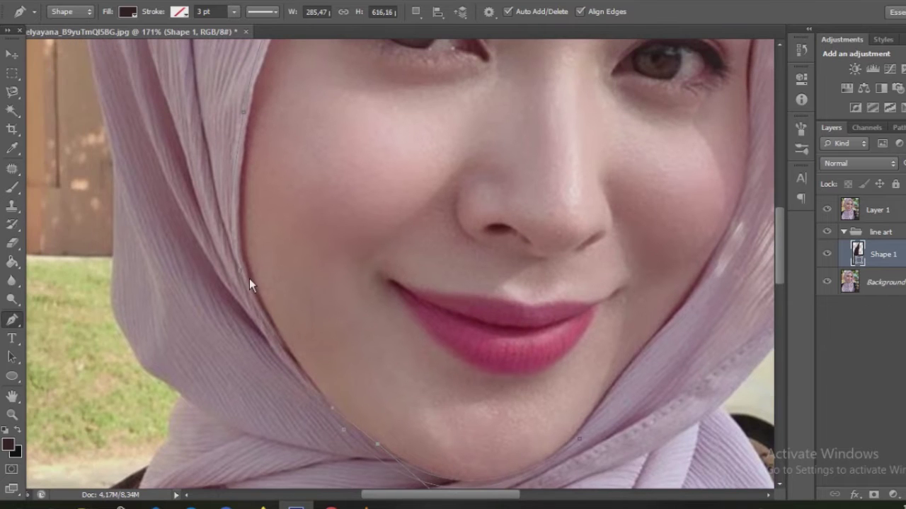
pyautogui.scroll(2, 227, 187)
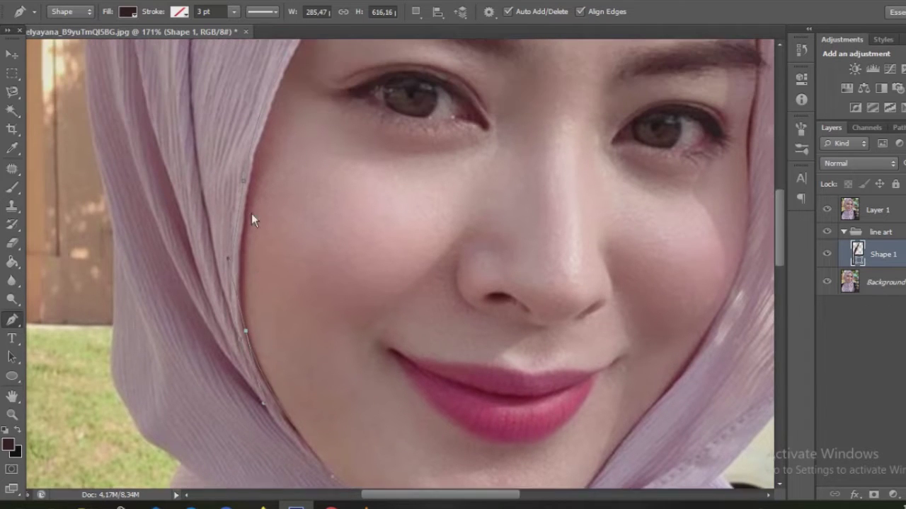
pyautogui.scroll(2, 251, 193)
pyautogui.click(265, 178)
pyautogui.moveTo(265, 179); pyautogui.dragTo(195, 370)
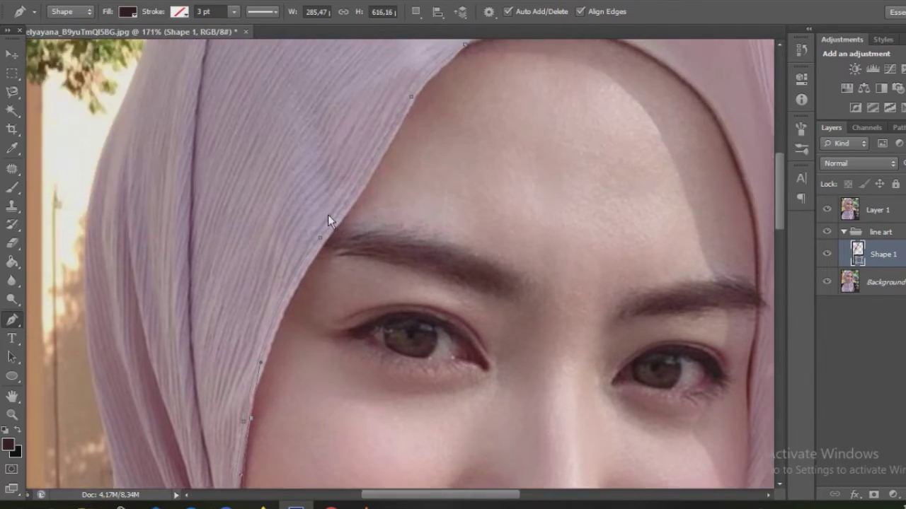
pyautogui.scroll(2, 337, 245)
pyautogui.hscroll(2, 332, 248)
pyautogui.click(171, 323)
pyautogui.scroll(3, 248, 228)
pyautogui.hscroll(2, 251, 222)
pyautogui.scroll(2, 233, 269)
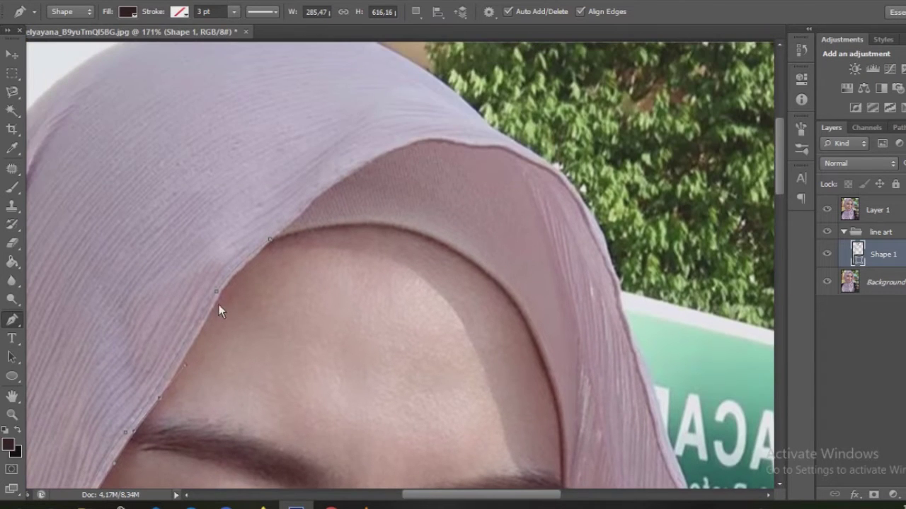
pyautogui.scroll(-5, 280, 243)
pyautogui.scroll(1, 244, 370)
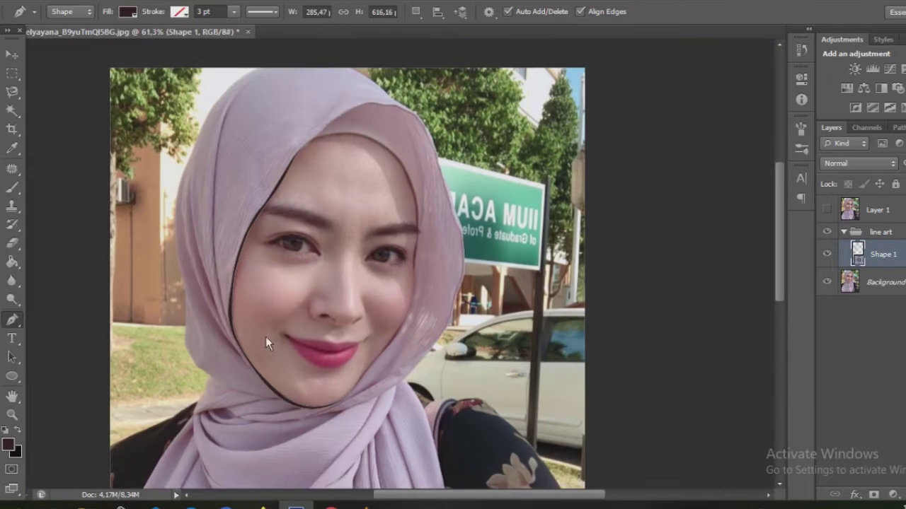
pyautogui.scroll(2, 265, 336)
# - Hide the duplicate photo layer and anchor across the forehead top to the right inner edge
pyautogui.click(826, 209)
pyautogui.scroll(3, 385, 141)
pyautogui.scroll(1, 384, 142)
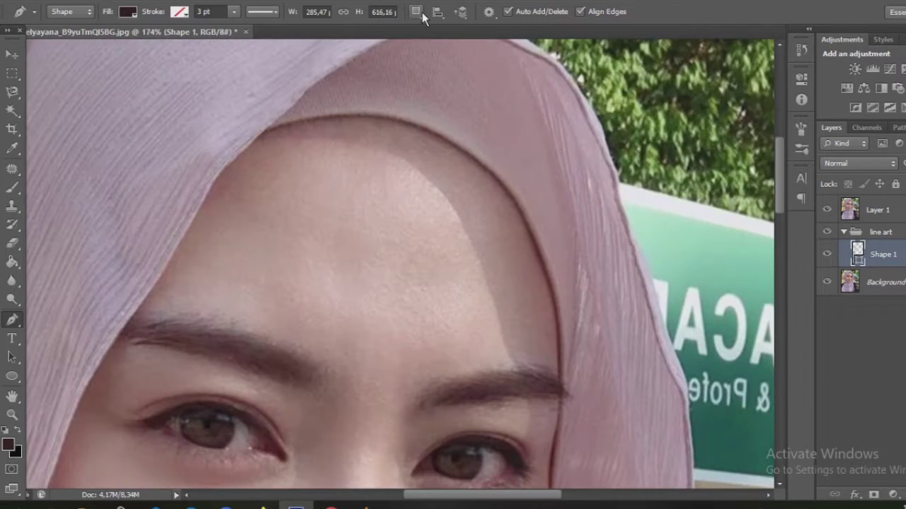
pyautogui.click(438, 129)
pyautogui.click(520, 175)
pyautogui.scroll(-2, 522, 176)
pyautogui.hscroll(2, 523, 176)
# - Trace anchors down and back up the hijab's right inner edge
pyautogui.click(504, 251)
pyautogui.click(515, 330)
pyautogui.scroll(-4, 513, 311)
pyautogui.click(503, 277)
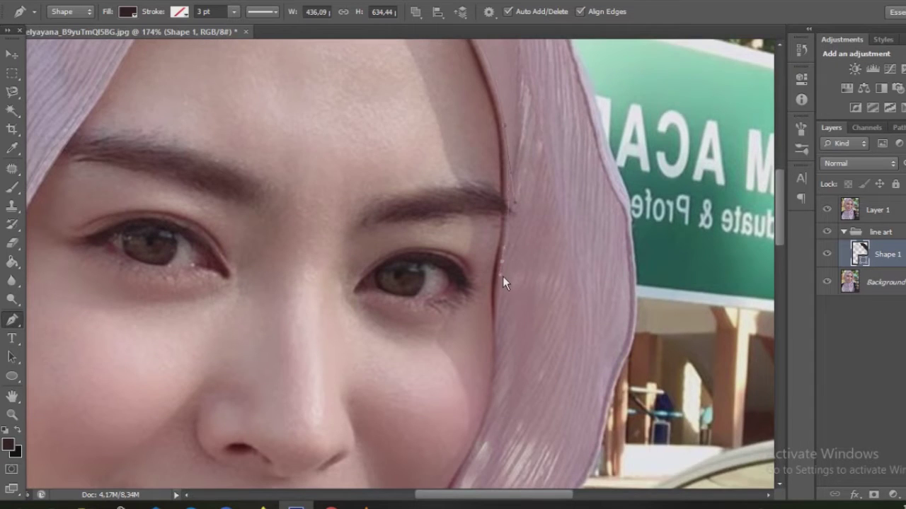
pyautogui.scroll(-5, 501, 247)
pyautogui.scroll(-5, 507, 243)
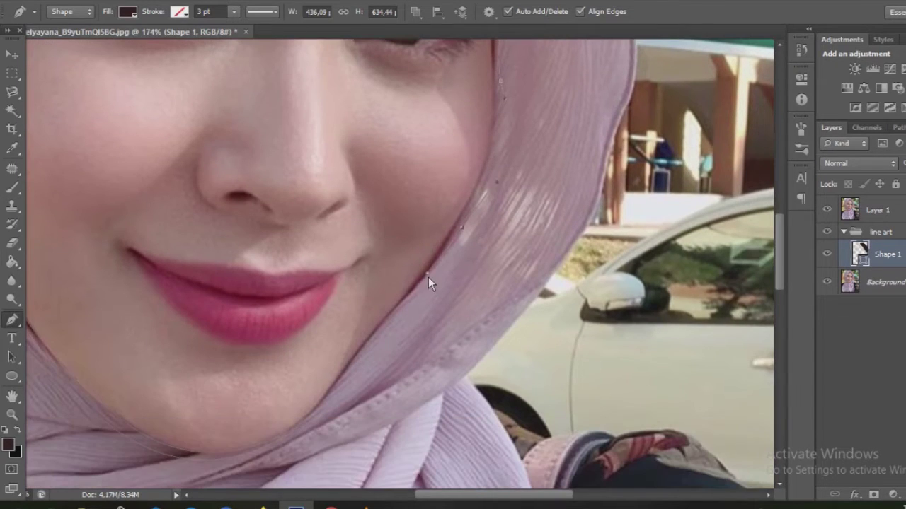
pyautogui.keyDown('alt'); pyautogui.scroll(1, 396, 315); pyautogui.keyUp('alt')
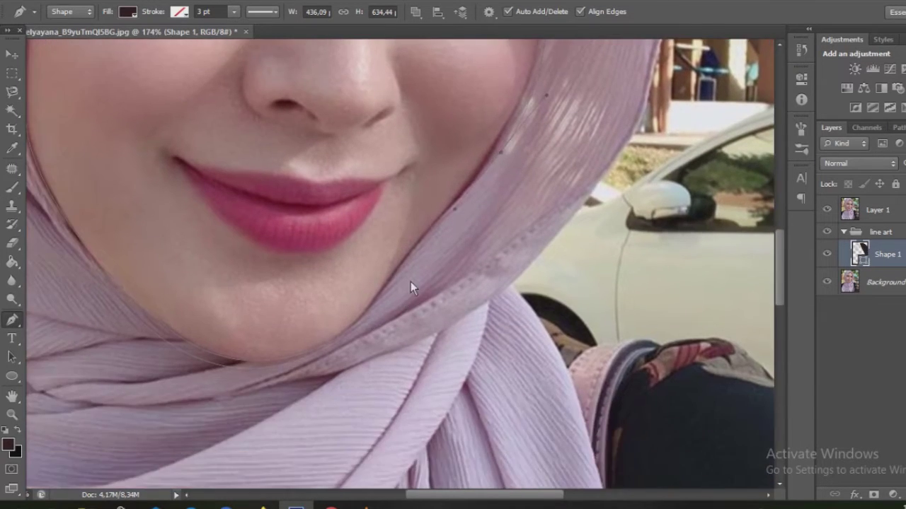
pyautogui.scroll(-2, 411, 281)
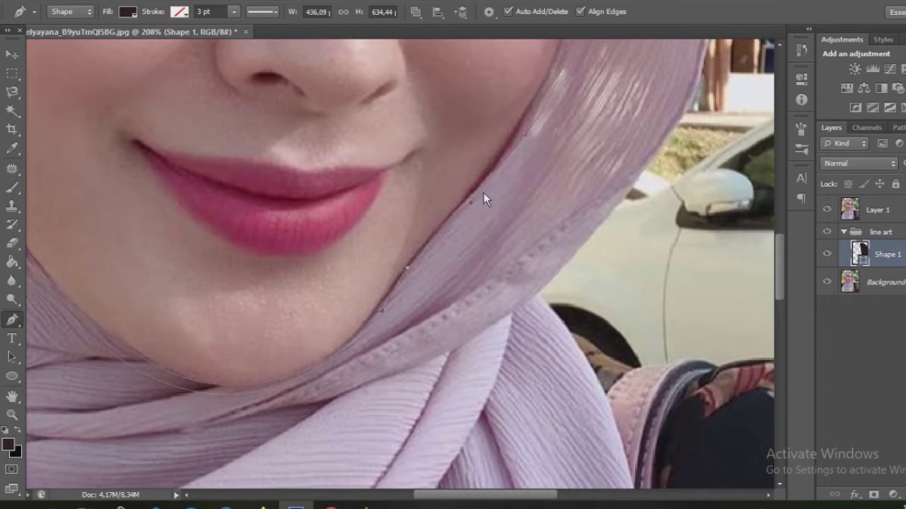
pyautogui.scroll(2, 484, 192)
pyautogui.click(520, 195)
pyautogui.scroll(1, 531, 184)
pyautogui.scroll(2, 540, 172)
# - Close the outline up the right hijab edge at the forehead, then hide the photo
pyautogui.click(561, 188)
pyautogui.click(566, 134)
pyautogui.scroll(2, 566, 134)
pyautogui.click(563, 171)
pyautogui.scroll(1, 564, 170)
pyautogui.click(568, 208)
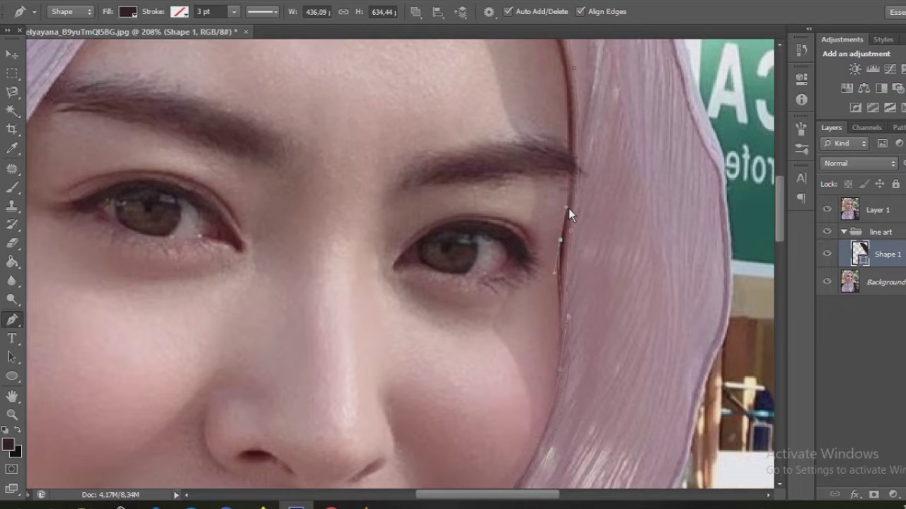
pyautogui.scroll(3, 569, 210)
pyautogui.click(564, 292)
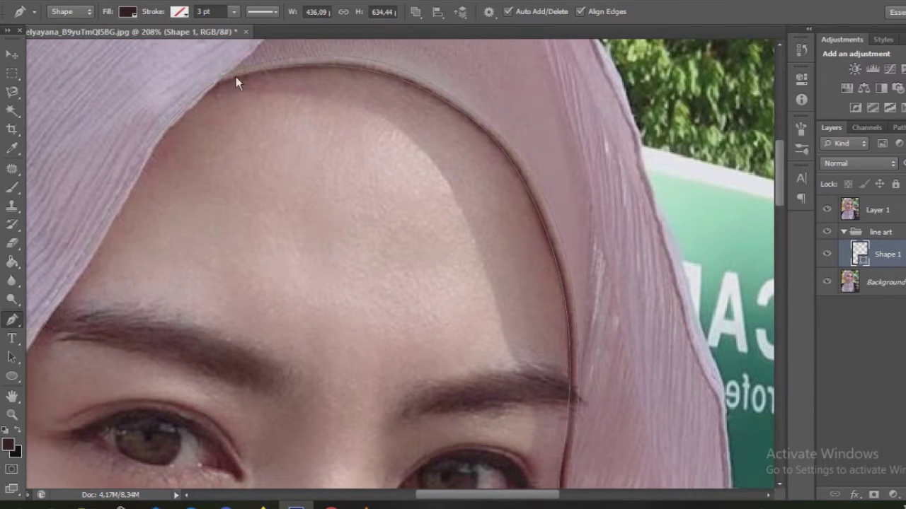
pyautogui.scroll(-2, 237, 83)
pyautogui.click(826, 210)
pyautogui.scroll(-2, 322, 258)
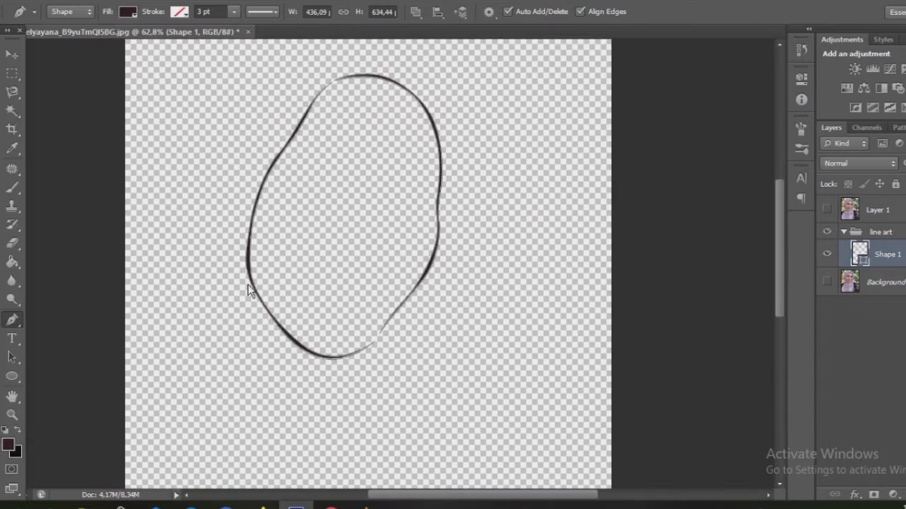
# - Start a nose path down the right side around the right nostril, and show the photo again
pyautogui.hscroll(3, 320, 239)
pyautogui.scroll(4, 378, 299)
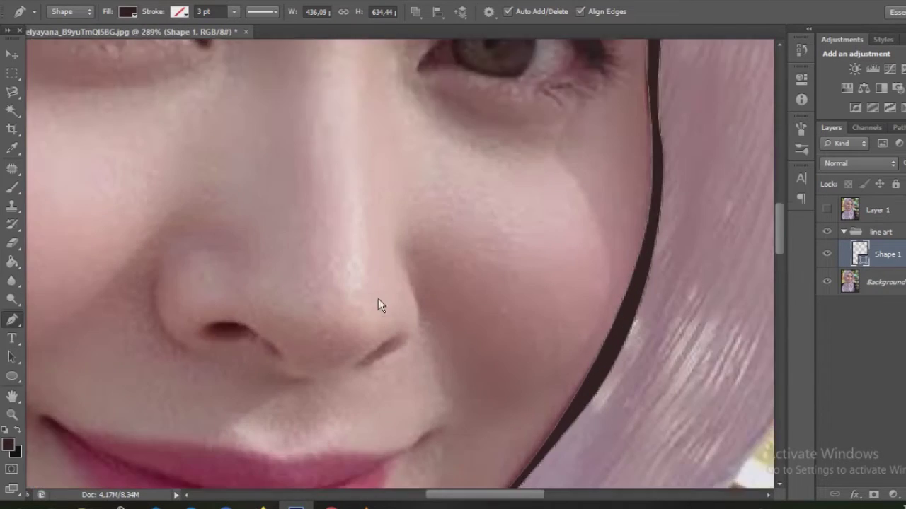
pyautogui.scroll(1, 409, 189)
pyautogui.click(433, 254)
pyautogui.moveTo(368, 333); pyautogui.dragTo(288, 362)
pyautogui.click(826, 210)
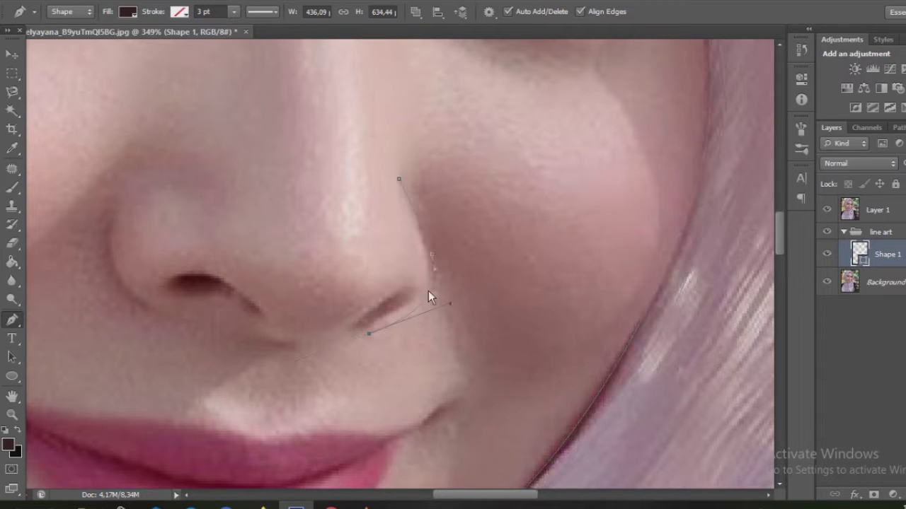
# - Curve the nose path under the nostrils, around the left nostril, and up the left side
pyautogui.hscroll(-2, 350, 309)
pyautogui.hscroll(-2, 351, 309)
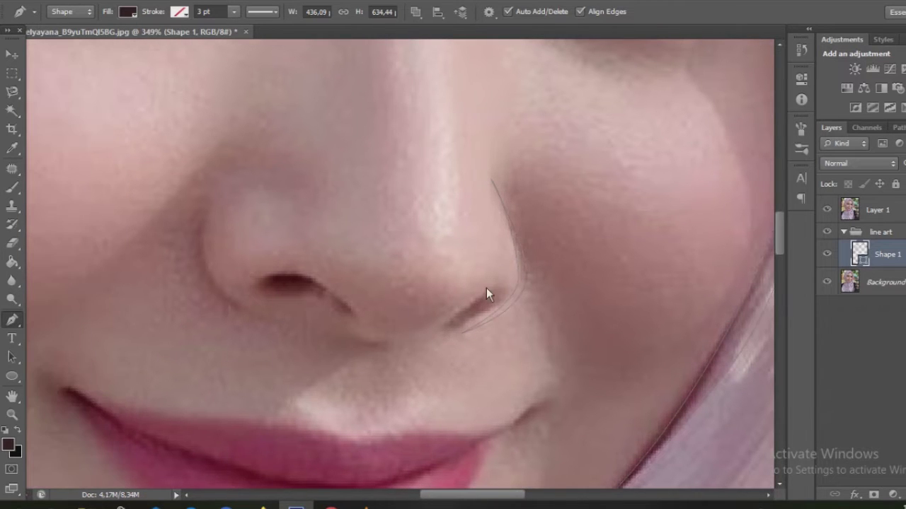
pyautogui.click(349, 302)
pyautogui.hscroll(-3, 319, 316)
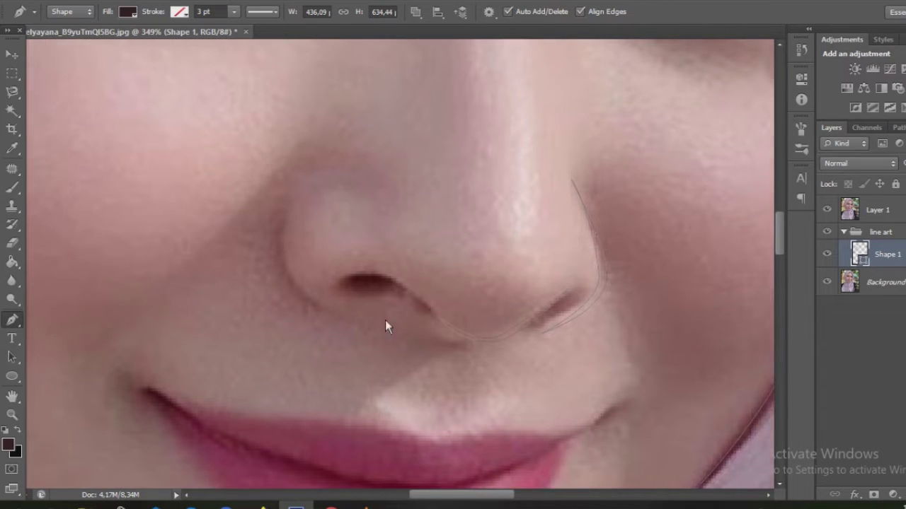
pyautogui.hscroll(-3, 472, 299)
pyautogui.moveTo(397, 288); pyautogui.dragTo(358, 347)
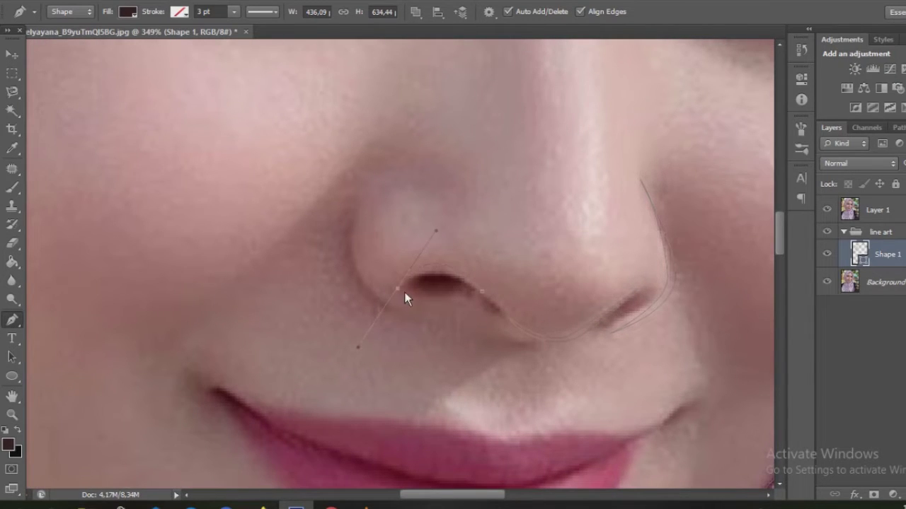
pyautogui.scroll(-3, 417, 304)
pyautogui.scroll(5, 349, 199)
pyautogui.moveTo(394, 324); pyautogui.dragTo(498, 367)
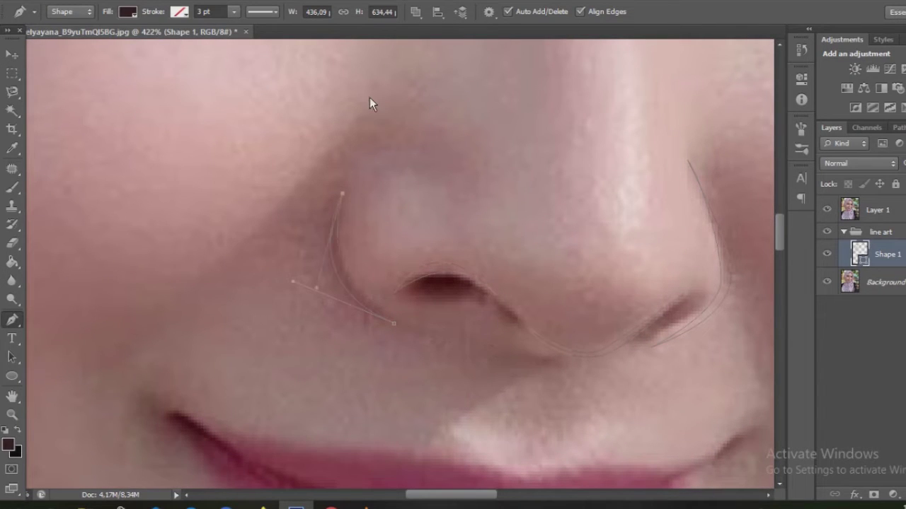
pyautogui.scroll(-2, 485, 347)
pyautogui.scroll(-3, 484, 364)
# - Show the duplicate photo layer and hide the Background layer
pyautogui.click(826, 281)
pyautogui.click(827, 209)
pyautogui.scroll(3, 360, 308)
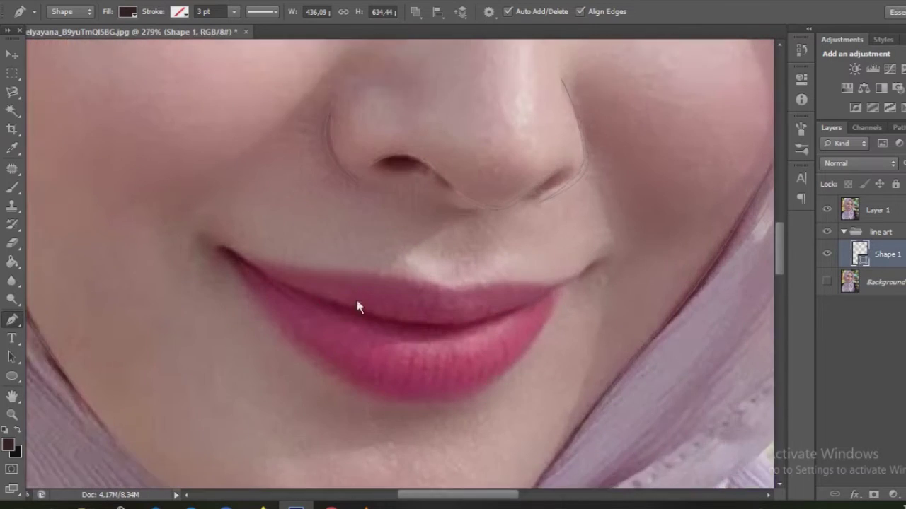
pyautogui.scroll(1, 162, 196)
# - Trace the lips as a closed curved shape from the left corner to the right and back
pyautogui.click(159, 182)
pyautogui.moveTo(236, 221); pyautogui.dragTo(256, 227)
pyautogui.moveTo(342, 258); pyautogui.dragTo(358, 263)
pyautogui.moveTo(437, 269); pyautogui.dragTo(459, 271)
pyautogui.moveTo(521, 245); pyautogui.dragTo(530, 243)
pyautogui.click(562, 224)
pyautogui.moveTo(441, 277); pyautogui.dragTo(371, 282)
pyautogui.moveTo(308, 258); pyautogui.dragTo(277, 246)
pyautogui.click(174, 193)
pyautogui.scroll(-3, 176, 197)
pyautogui.scroll(1, 288, 220)
pyautogui.scroll(2, 239, 199)
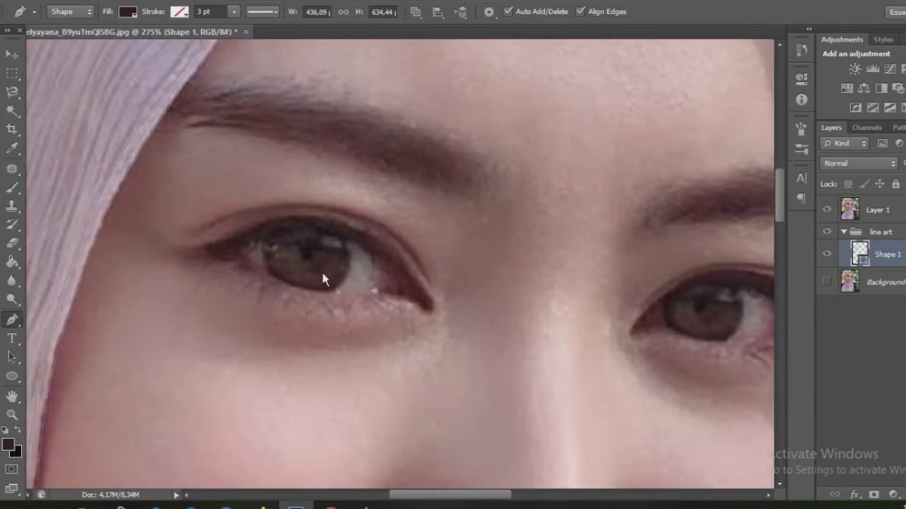
pyautogui.scroll(1, 322, 274)
# - Trace the first eye's eyeliner along the upper lid, outer corner and lower lid
pyautogui.click(396, 219)
pyautogui.click(353, 179)
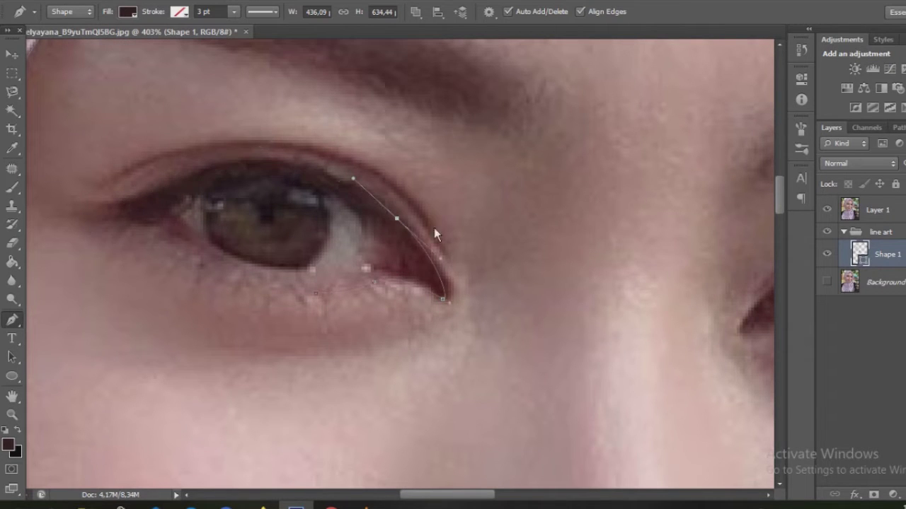
pyautogui.moveTo(180, 178); pyautogui.dragTo(59, 227)
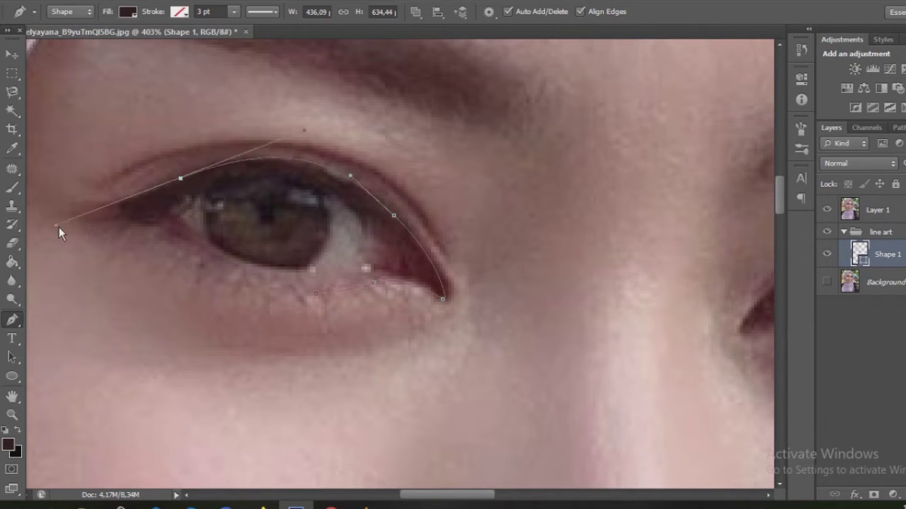
pyautogui.click(105, 214)
pyautogui.moveTo(181, 226); pyautogui.dragTo(208, 244)
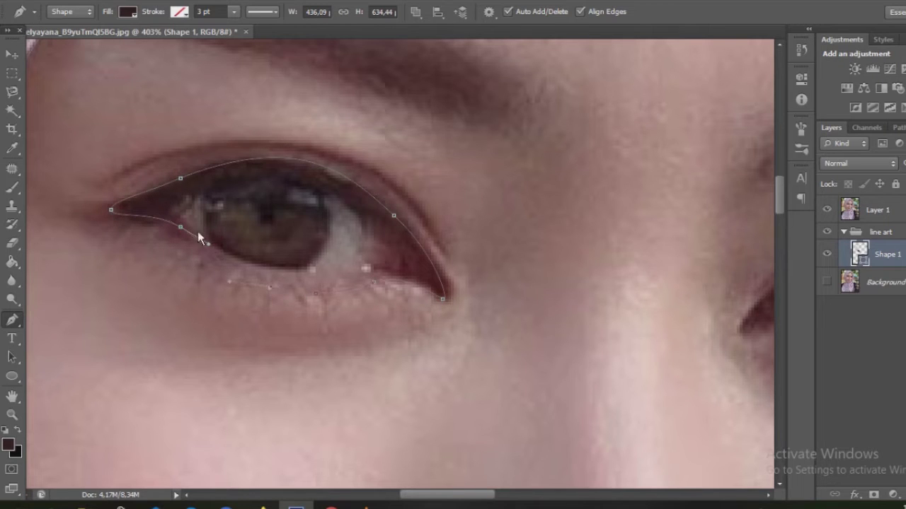
pyautogui.moveTo(191, 224); pyautogui.dragTo(145, 170)
pyautogui.click(181, 198)
pyautogui.moveTo(316, 182); pyautogui.dragTo(371, 214)
pyautogui.moveTo(408, 256); pyautogui.dragTo(419, 275)
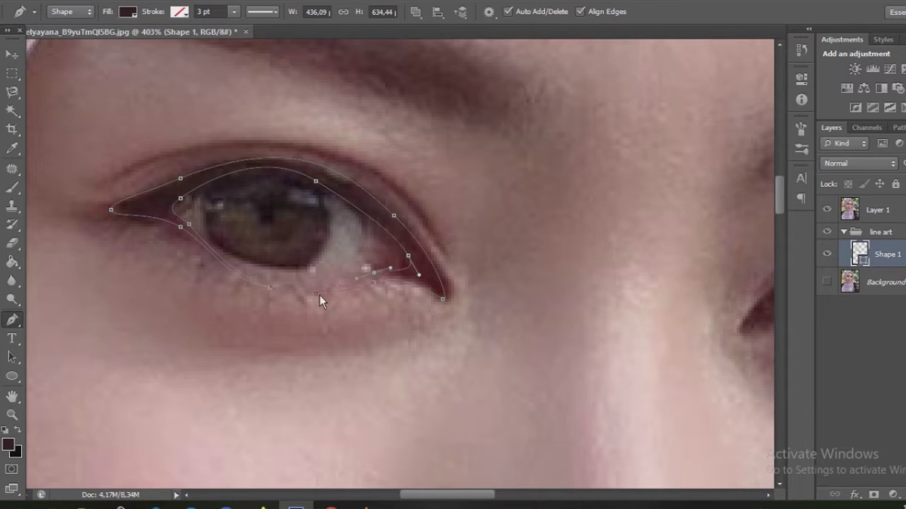
pyautogui.scroll(-3, 300, 294)
pyautogui.hscroll(3, 80, 258)
pyautogui.scroll(3, 413, 278)
# - Begin the second eye's eyeliner along the lid, undoing the misplaced upper-lid anchors
pyautogui.click(355, 333)
pyautogui.click(290, 323)
pyautogui.click(224, 330)
pyautogui.click(256, 270)
pyautogui.click(299, 239)
pyautogui.moveTo(404, 211); pyautogui.dragTo(432, 214)
pyautogui.click(472, 220)
pyautogui.click(506, 239)
pyautogui.click(529, 278)
pyautogui.click(552, 315)
pyautogui.hotkey('ctrl', 'alt', 'z')
pyautogui.hotkey('ctrl', 'alt', 'z')
pyautogui.hotkey('ctrl', 'alt', 'z')
# - Complete the second eye's eyeliner around the outer corner, lower lid and inner corner
pyautogui.moveTo(503, 245); pyautogui.dragTo(532, 280)
pyautogui.click(557, 312)
pyautogui.click(486, 330)
pyautogui.hotkey('ctrl', 'alt', 'z')
pyautogui.click(542, 299)
pyautogui.moveTo(509, 307); pyautogui.dragTo(492, 314)
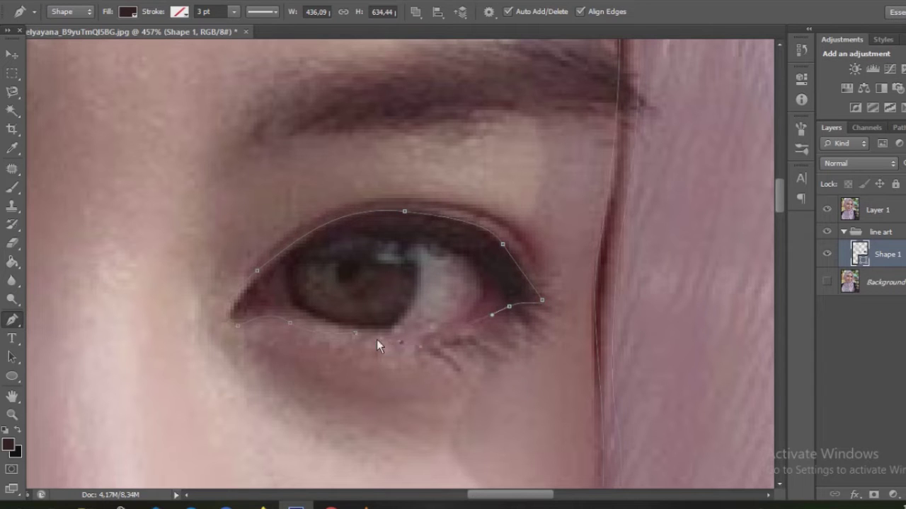
pyautogui.moveTo(505, 293)
pyautogui.mouseDown()
pyautogui.moveTo(570, 246)
pyautogui.moveTo(515, 287)
pyautogui.mouseUp()
pyautogui.moveTo(483, 250)
pyautogui.mouseDown()
pyautogui.moveTo(424, 235)
pyautogui.moveTo(466, 235)
pyautogui.mouseUp()
pyautogui.moveTo(342, 231); pyautogui.dragTo(305, 253)
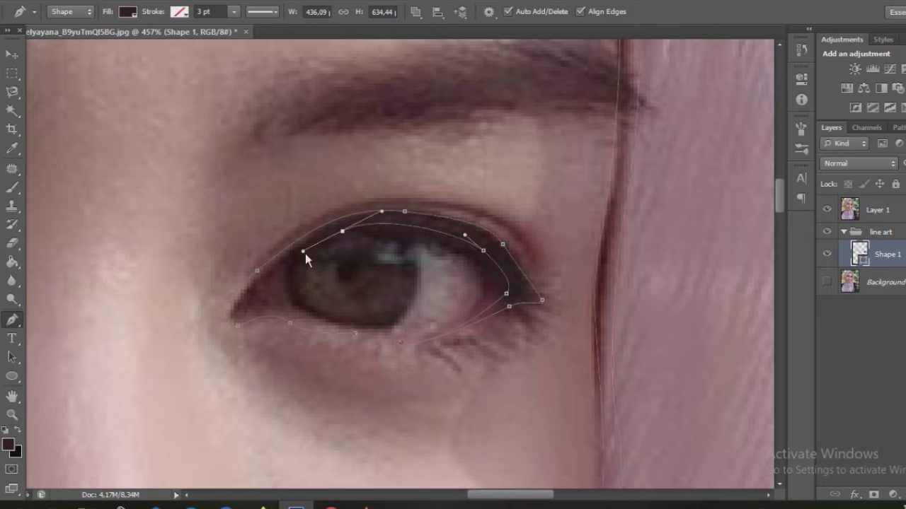
pyautogui.moveTo(254, 299); pyautogui.dragTo(303, 319)
# - Hide Layer 1 to preview the line art alone, then show the reference photo again
pyautogui.scroll(-3, 359, 334)
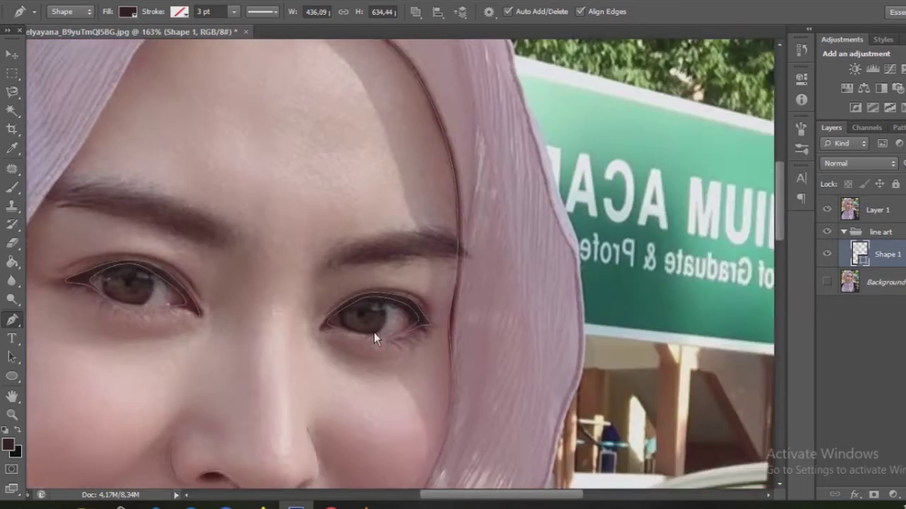
pyautogui.scroll(-2, 374, 331)
pyautogui.scroll(1, 253, 235)
pyautogui.scroll(-2, 280, 249)
pyautogui.scroll(-2, 292, 259)
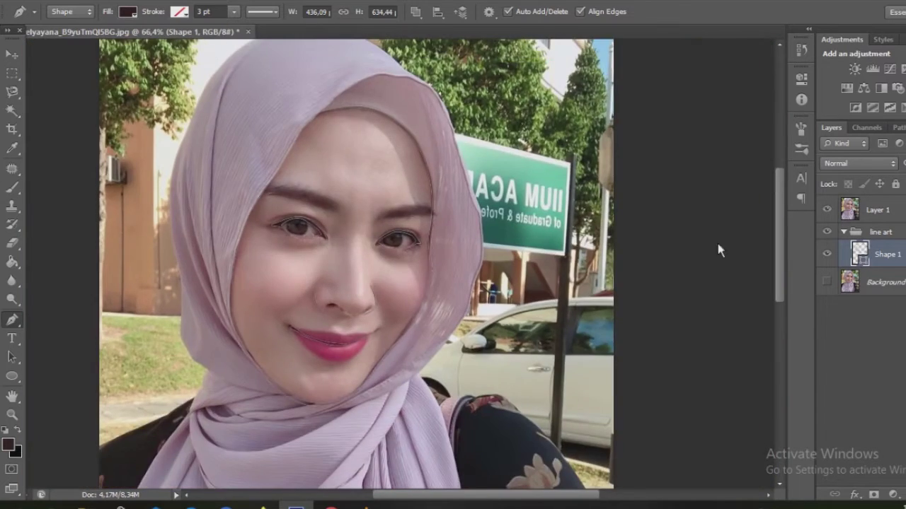
pyautogui.click(827, 209)
pyautogui.click(877, 282)
pyautogui.scroll(2, 326, 224)
pyautogui.click(876, 256)
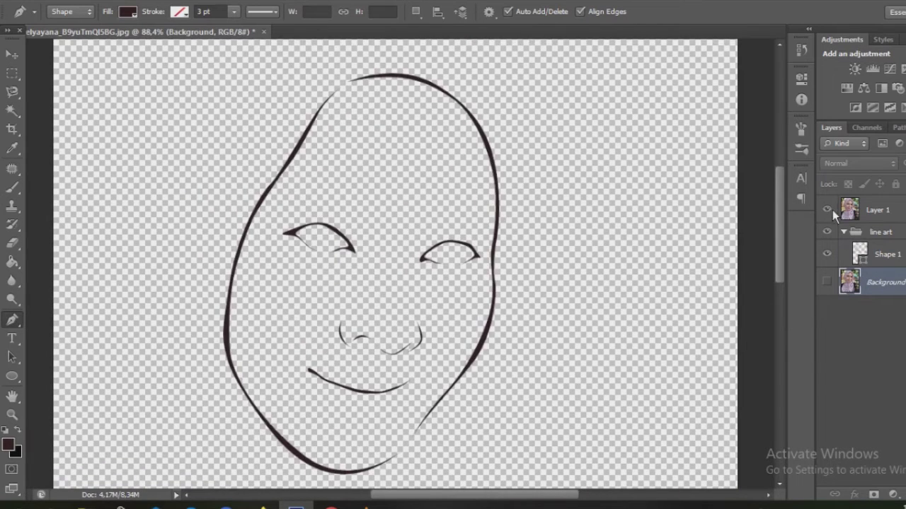
# - On the Shape 1 layer, trace the first eyebrow as a curved filled outline
pyautogui.click(827, 210)
pyautogui.scroll(3, 268, 189)
pyautogui.scroll(2, 274, 240)
pyautogui.click(480, 261)
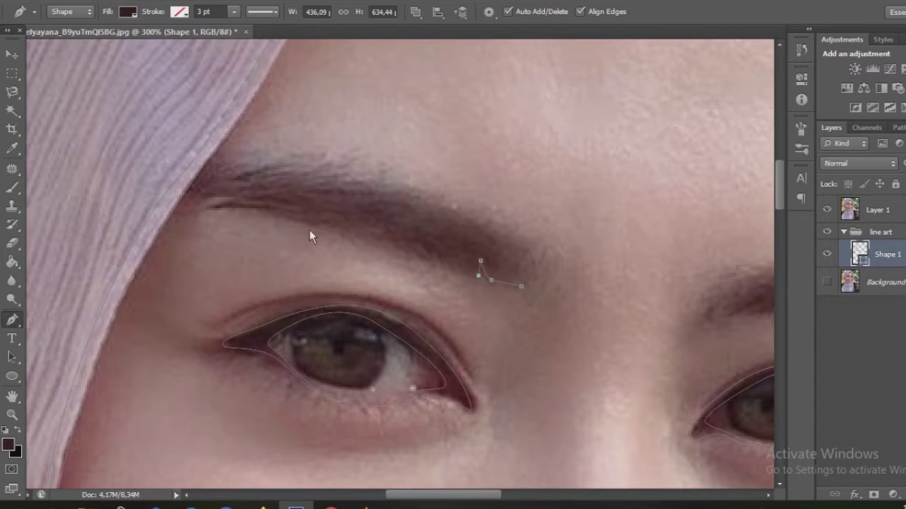
pyautogui.moveTo(312, 227); pyautogui.dragTo(282, 219)
pyautogui.moveTo(202, 214)
pyautogui.mouseDown()
pyautogui.moveTo(186, 203)
pyautogui.moveTo(248, 165)
pyautogui.mouseUp()
pyautogui.moveTo(330, 158); pyautogui.dragTo(369, 168)
# - Trace the second eyebrow outline out to its tip, then hide Layer 1 to check
pyautogui.scroll(-5, 414, 251)
pyautogui.scroll(6, 290, 301)
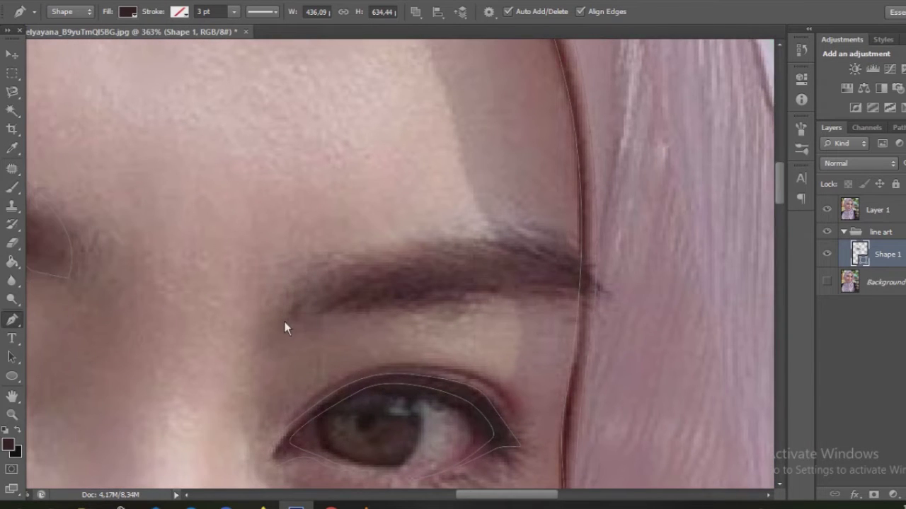
pyautogui.moveTo(436, 303); pyautogui.dragTo(484, 297)
pyautogui.moveTo(541, 294); pyautogui.dragTo(587, 293)
pyautogui.click(596, 292)
pyautogui.moveTo(533, 247); pyautogui.dragTo(535, 256)
pyautogui.moveTo(465, 234); pyautogui.dragTo(372, 254)
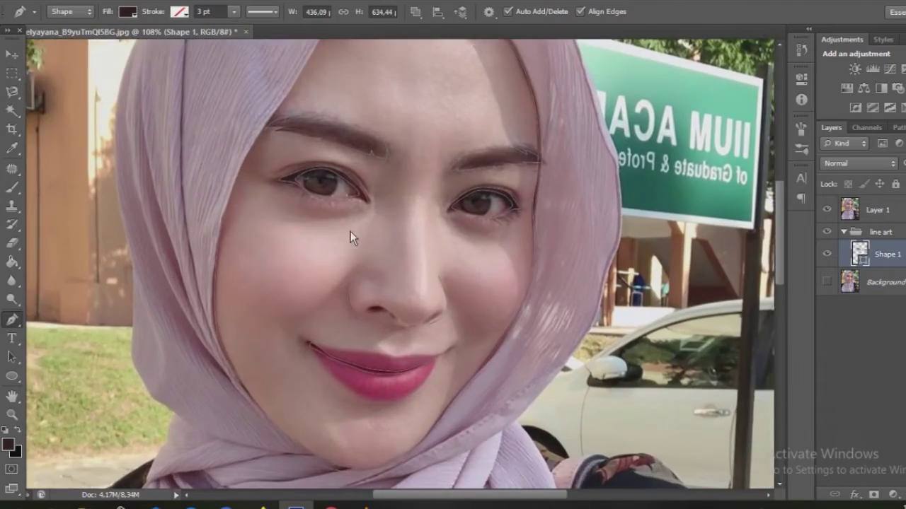
pyautogui.scroll(2, 351, 231)
pyautogui.click(826, 209)
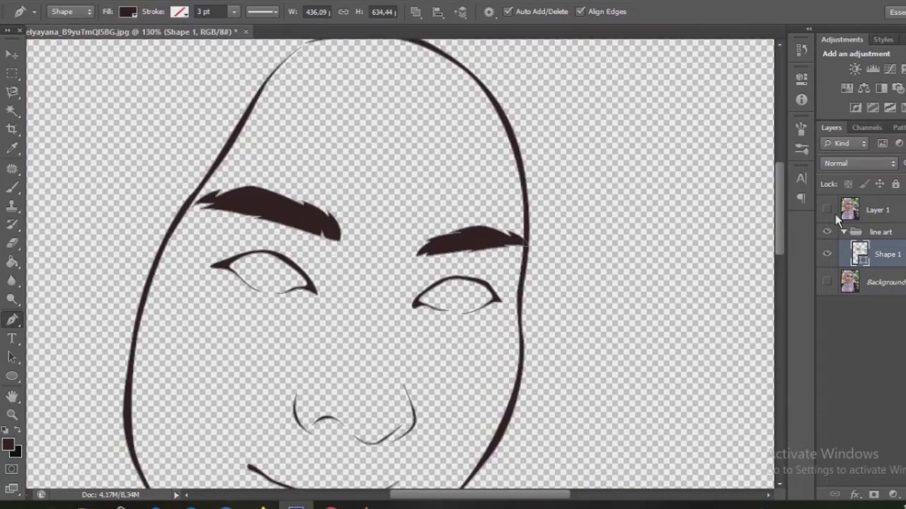
# - Create a new layer group named 'mata'
pyautogui.scroll(3, 347, 227)
pyautogui.scroll(1, 368, 266)
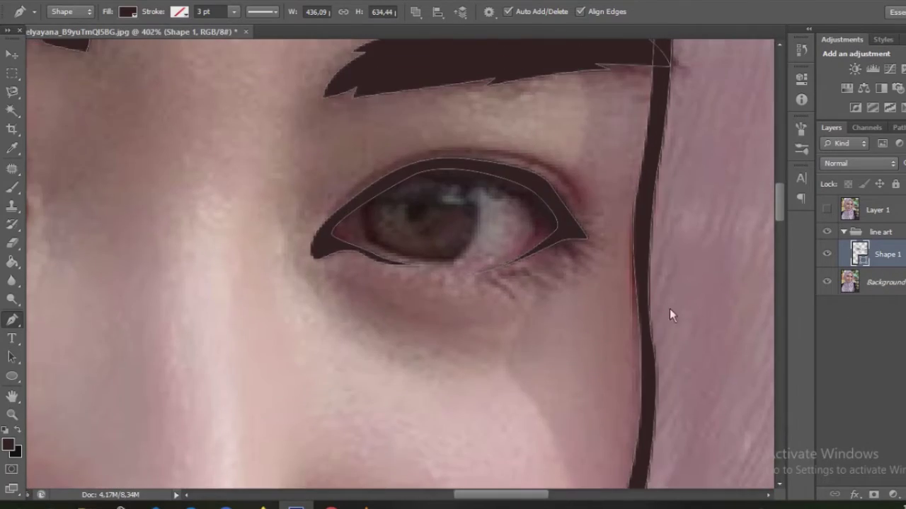
pyautogui.hotkey('ctrl', 'g')
pyautogui.doubleClick(880, 249)
pyautogui.write('mata')
pyautogui.press('Return')
pyautogui.scroll(1, 398, 214)
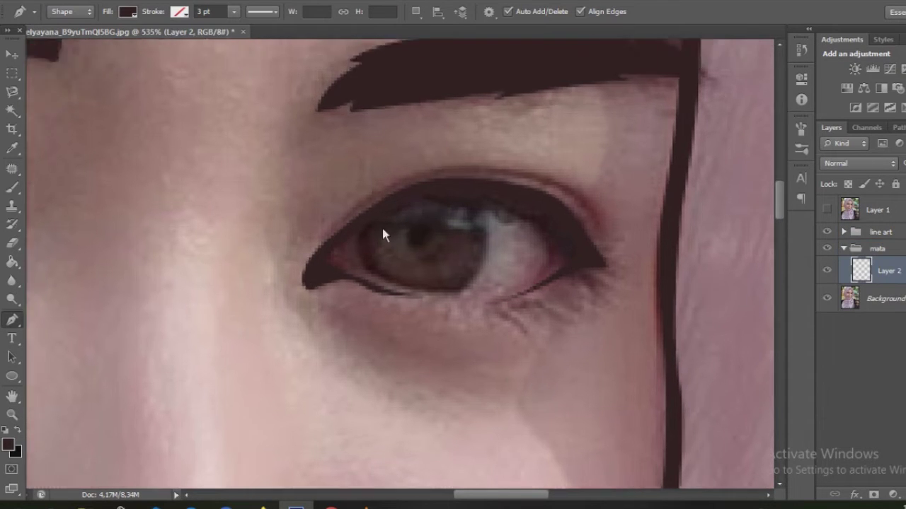
# - Outline the first eye white along the upper lid to the outer corner
pyautogui.click(300, 267)
pyautogui.click(345, 234)
pyautogui.click(393, 203)
pyautogui.moveTo(433, 189); pyautogui.dragTo(465, 186)
pyautogui.click(568, 212)
pyautogui.click(583, 225)
pyautogui.click(594, 240)
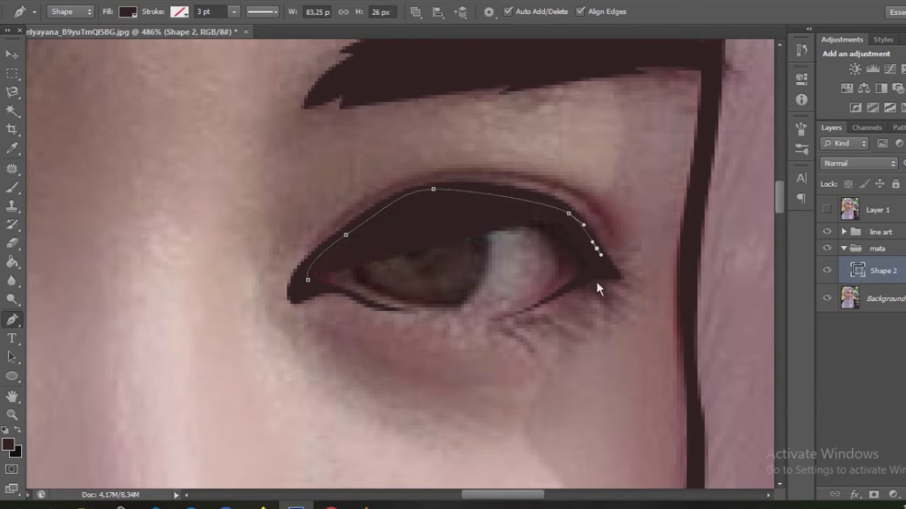
# - Set the shape fill to white and close the first eye white along the lower lid
pyautogui.doubleClick(862, 270)
pyautogui.click(606, 268)
pyautogui.press('Return')
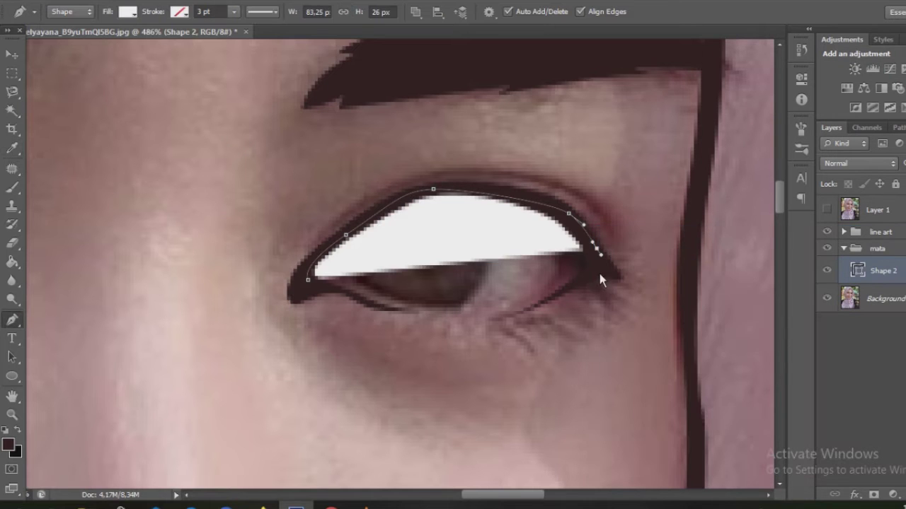
pyautogui.click(580, 278)
pyautogui.click(471, 318)
pyautogui.click(376, 310)
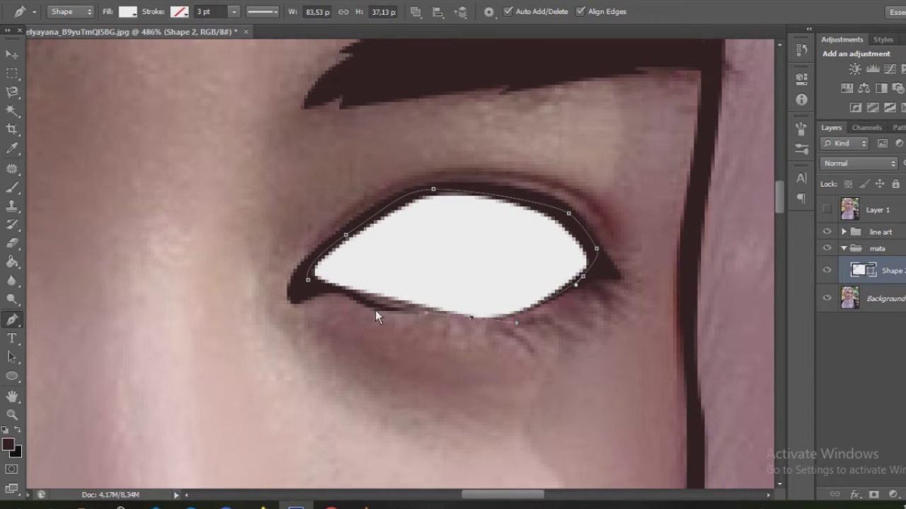
pyautogui.moveTo(309, 279); pyautogui.dragTo(345, 295)
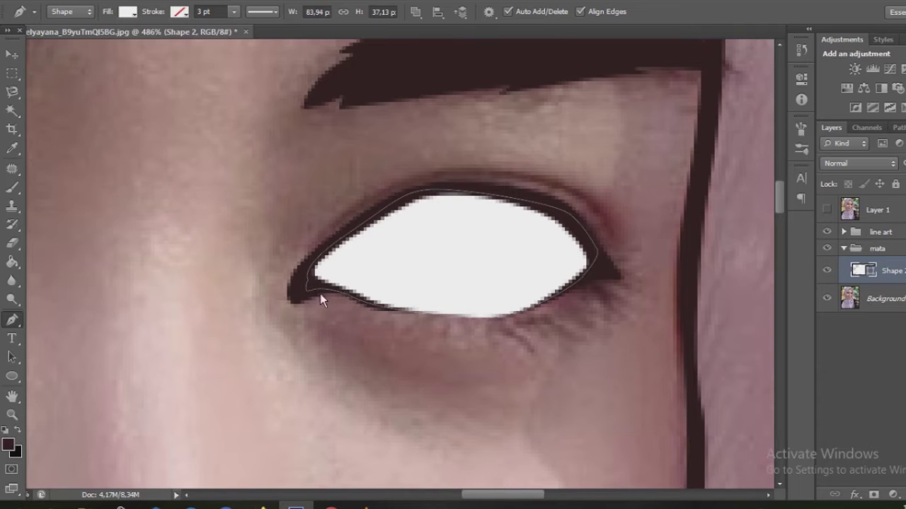
# - Trace the white eye-white shape over the second eye
pyautogui.scroll(-5, 320, 293)
pyautogui.scroll(4, 494, 231)
pyautogui.click(315, 208)
pyautogui.click(371, 184)
pyautogui.click(463, 184)
pyautogui.click(530, 239)
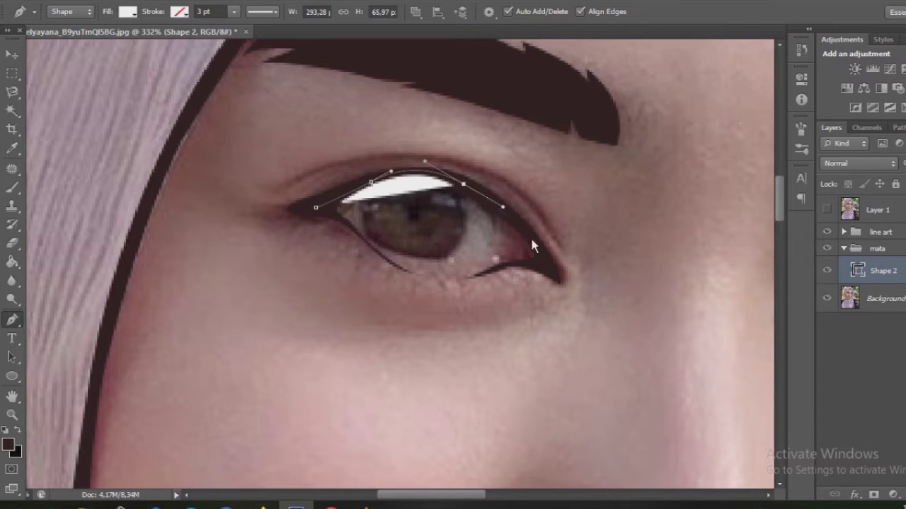
pyautogui.click(546, 265)
pyautogui.moveTo(507, 265); pyautogui.dragTo(496, 266)
pyautogui.moveTo(431, 277); pyautogui.dragTo(404, 269)
# - Select the Shape 2 eye-white layer and hide it to view the real eyes
pyautogui.scroll(1, 366, 253)
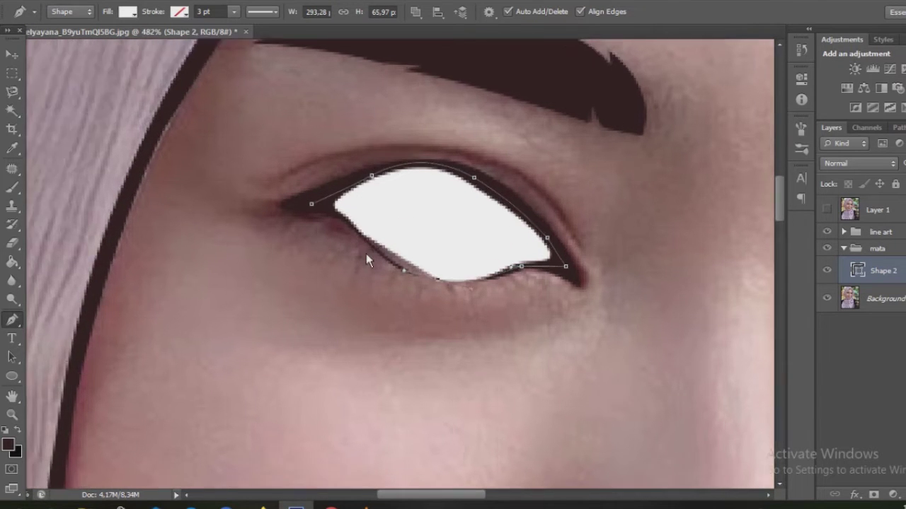
pyautogui.scroll(1, 366, 253)
pyautogui.scroll(-2, 336, 212)
pyautogui.scroll(-2, 300, 187)
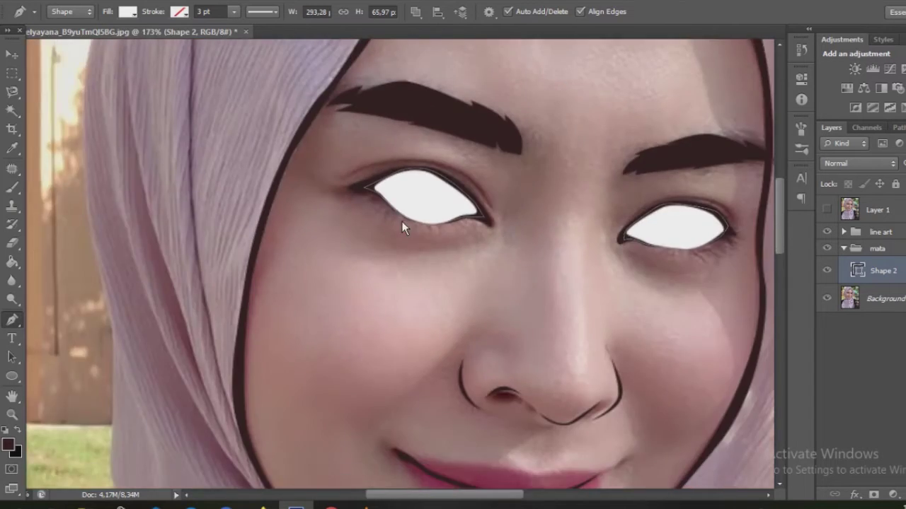
pyautogui.scroll(-1, 401, 221)
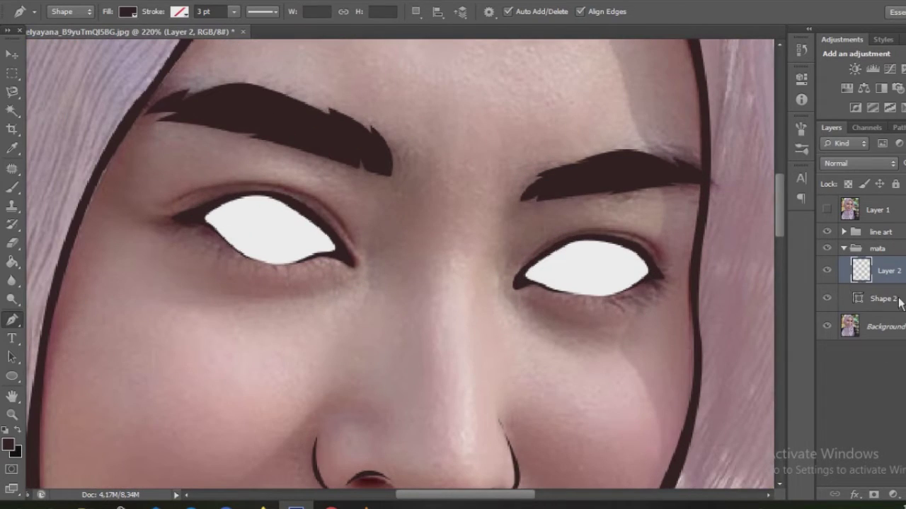
pyautogui.click(897, 300)
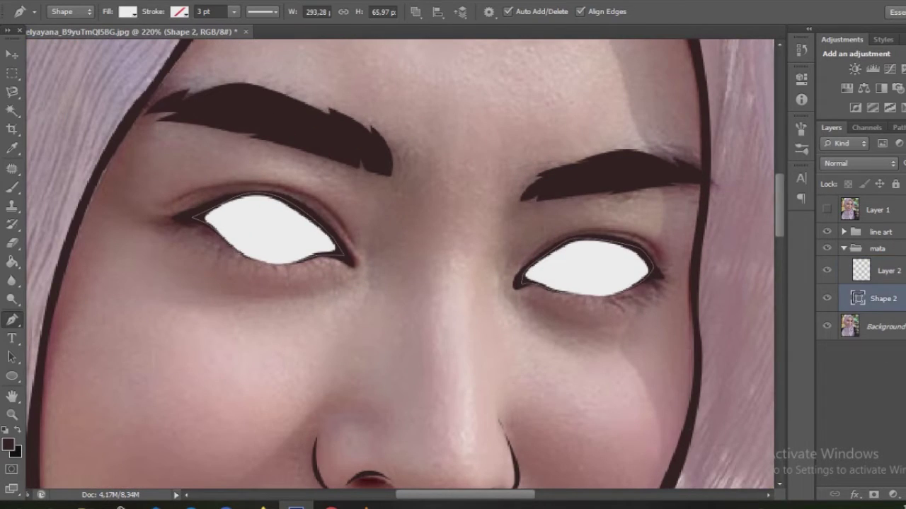
pyautogui.click(826, 298)
# - Draw a dark ellipse over the first iris and clip it inside the white eye shape
pyautogui.rightClick(12, 376)
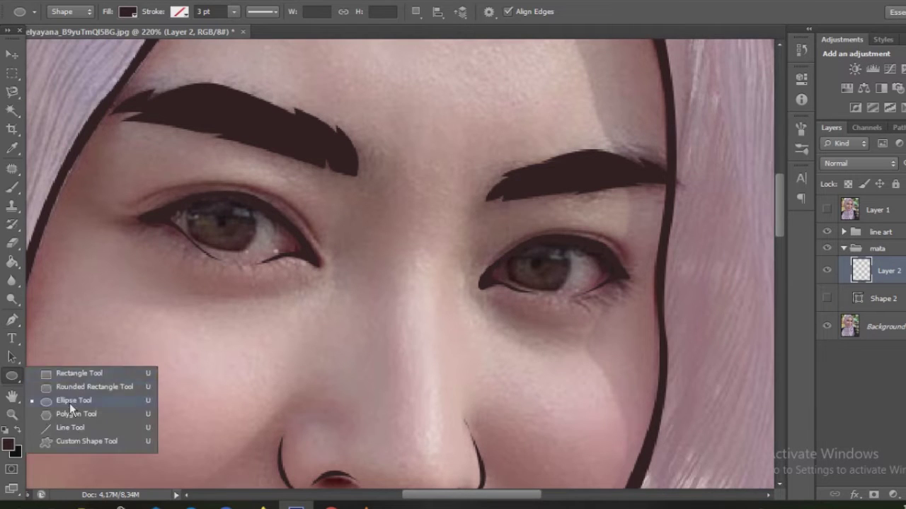
pyautogui.click(71, 409)
pyautogui.scroll(3, 420, 252)
pyautogui.moveTo(430, 278); pyautogui.dragTo(485, 404)
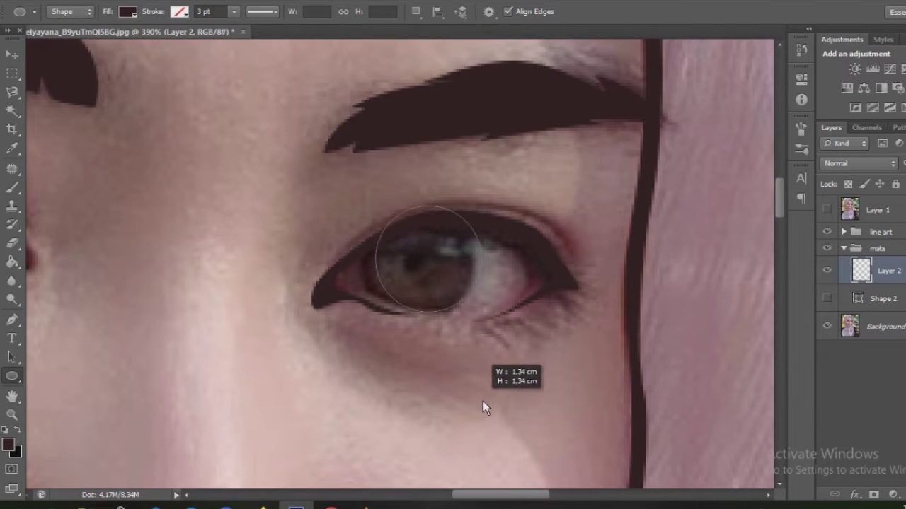
pyautogui.press('v')
pyautogui.moveTo(461, 273); pyautogui.dragTo(441, 283)
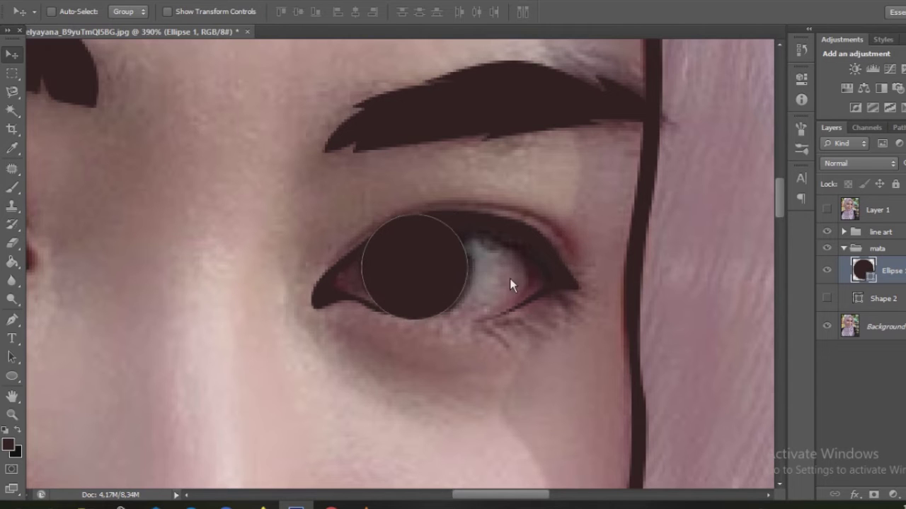
pyautogui.hotkey('ctrl', 't')
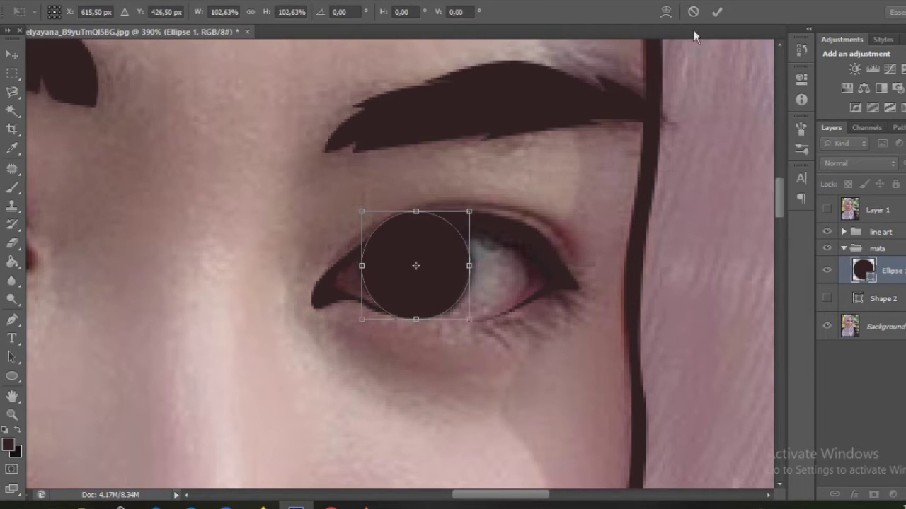
pyautogui.click(717, 12)
pyautogui.scroll(-2, 509, 214)
pyautogui.rightClick(877, 270)
pyautogui.click(817, 181)
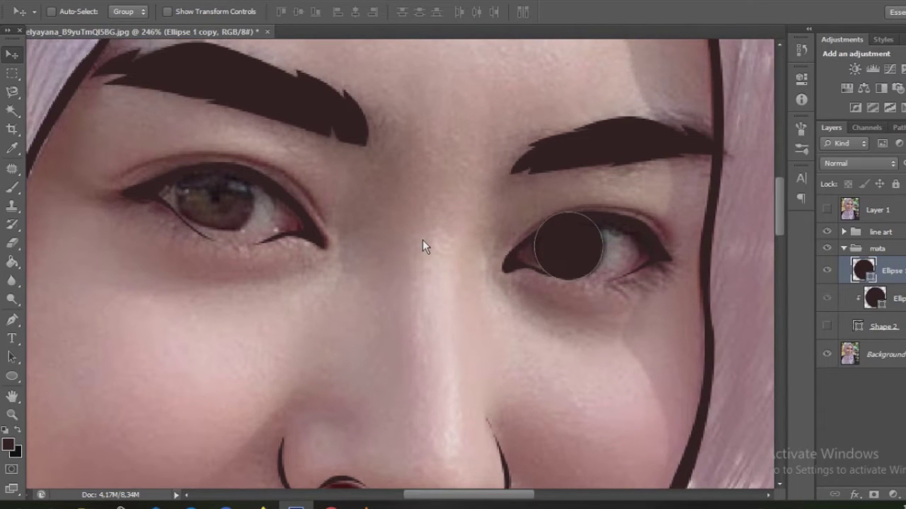
# - Move the copied iris circle onto the other eye and scale it to fit
pyautogui.moveTo(572, 244); pyautogui.dragTo(219, 202)
pyautogui.scroll(1, 212, 197)
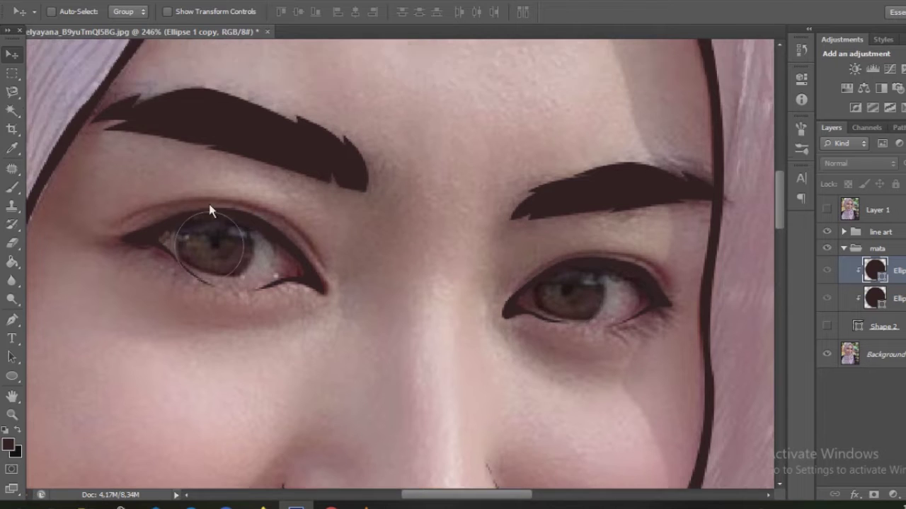
pyautogui.keyDown('alt'); pyautogui.scroll(1, 211, 197); pyautogui.keyUp('alt')
pyautogui.hotkey('ctrl', 't')
pyautogui.moveTo(302, 202); pyautogui.dragTo(320, 198)
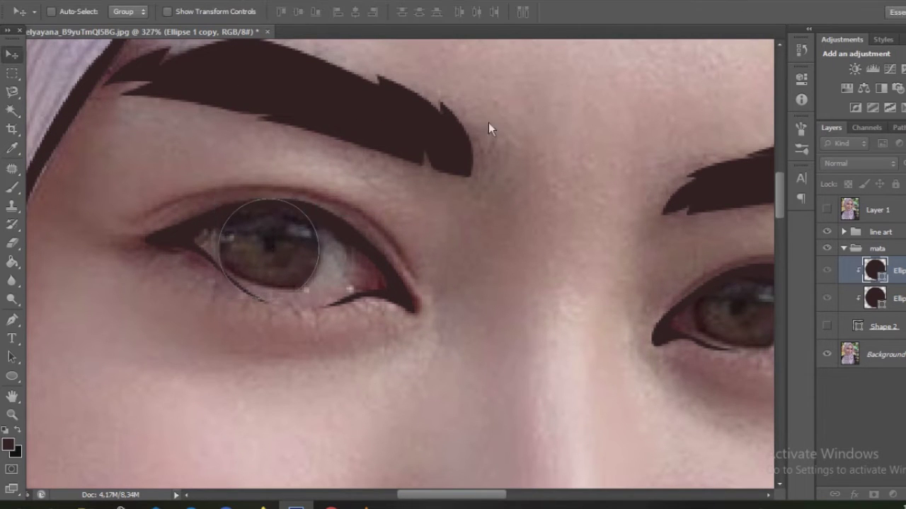
pyautogui.click(717, 11)
# - Hide the background photo to check the line art, show it again, and collapse the eye group
pyautogui.click(827, 325)
pyautogui.keyDown('alt'); pyautogui.scroll(-2, 448, 222); pyautogui.keyUp('alt')
pyautogui.keyDown('alt'); pyautogui.scroll(1, 447, 222); pyautogui.keyUp('alt')
pyautogui.click(877, 354)
pyautogui.keyDown('alt'); pyautogui.scroll(-3, 505, 208); pyautogui.keyUp('alt')
pyautogui.keyDown('alt'); pyautogui.scroll(-1, 504, 208); pyautogui.keyUp('alt')
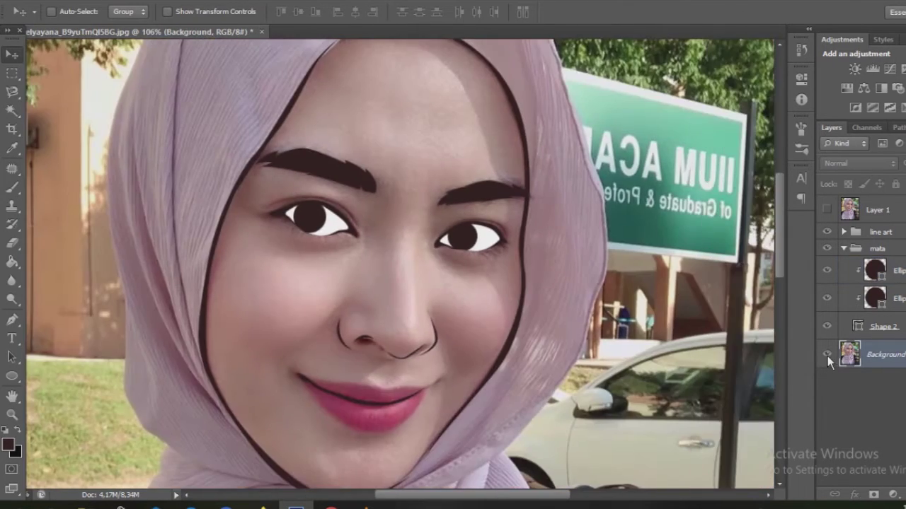
pyautogui.click(827, 354)
pyautogui.keyDown('alt'); pyautogui.scroll(1, 372, 230); pyautogui.keyUp('alt')
pyautogui.keyDown('alt'); pyautogui.scroll(2, 311, 198); pyautogui.keyUp('alt')
pyautogui.keyDown('alt'); pyautogui.scroll(-3, 310, 197); pyautogui.keyUp('alt')
pyautogui.click(826, 353)
pyautogui.keyDown('alt'); pyautogui.scroll(-2, 552, 276); pyautogui.keyUp('alt')
pyautogui.keyDown('alt'); pyautogui.scroll(3, 421, 231); pyautogui.keyUp('alt')
pyautogui.keyDown('alt'); pyautogui.scroll(2, 364, 223); pyautogui.keyUp('alt')
pyautogui.click(844, 248)
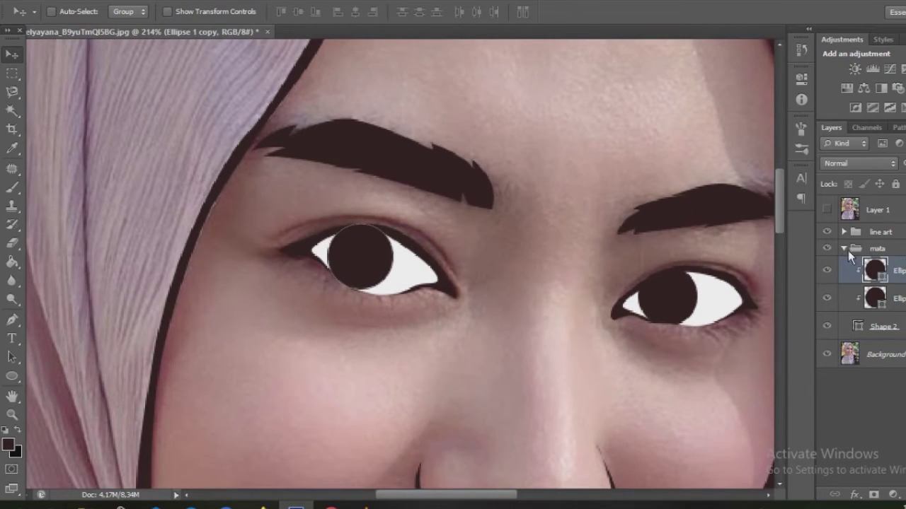
# - Select the Shape 1 eyelid outline in the line art group, undoing an accidental empty layer
pyautogui.click(877, 231)
pyautogui.click(843, 232)
pyautogui.click(873, 495)
pyautogui.hotkey('ctrl', 'z')
pyautogui.click(12, 319)
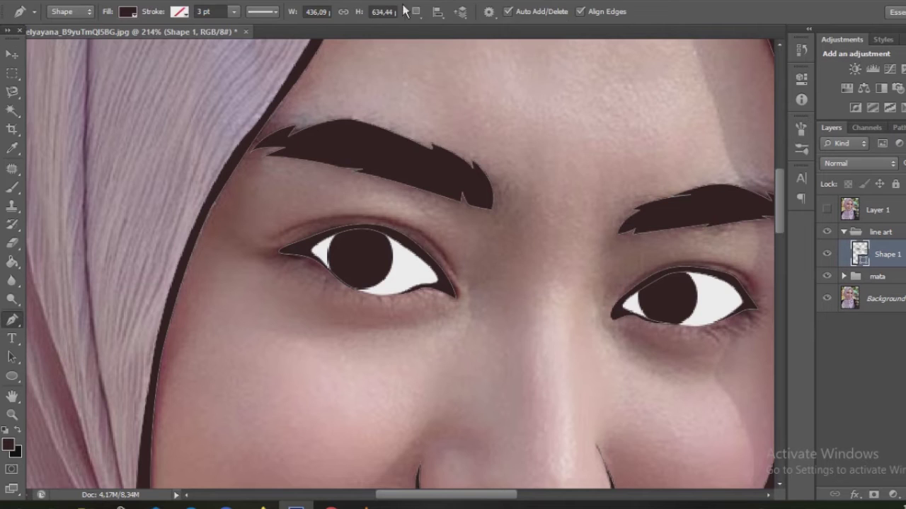
# - Drag the eyelid path handles so the upper lash line thickly overlaps the irises
pyautogui.keyDown('alt'); pyautogui.scroll(1, 263, 196); pyautogui.keyUp('alt')
pyautogui.keyDown('alt'); pyautogui.scroll(2, 210, 269); pyautogui.keyUp('alt')
pyautogui.moveTo(648, 504); pyautogui.dragTo(654, 466)
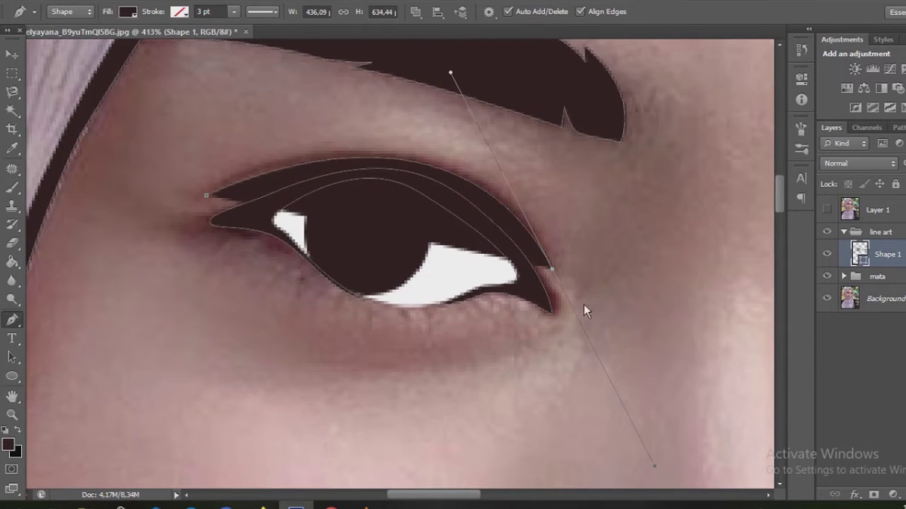
pyautogui.keyDown('alt'); pyautogui.scroll(-1, 151, 352); pyautogui.keyUp('alt')
pyautogui.keyDown('alt'); pyautogui.scroll(-1, 322, 204); pyautogui.keyUp('alt')
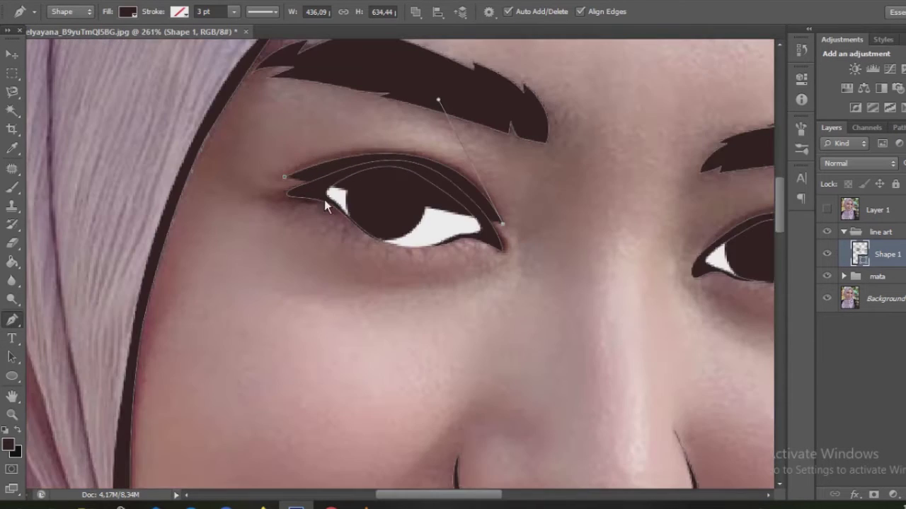
pyautogui.keyDown('alt'); pyautogui.scroll(-1, 157, 251); pyautogui.keyUp('alt')
pyautogui.keyDown('alt'); pyautogui.scroll(2, 157, 252); pyautogui.keyUp('alt')
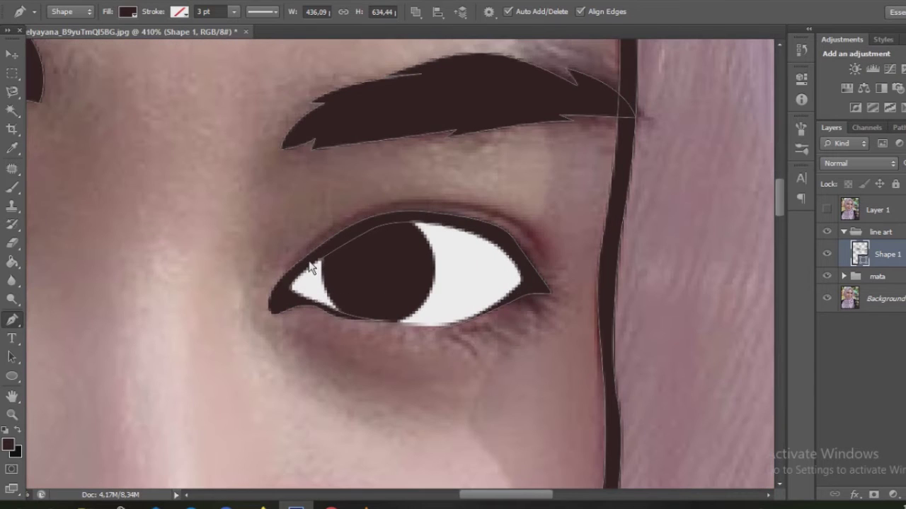
pyautogui.moveTo(671, 379); pyautogui.dragTo(668, 381)
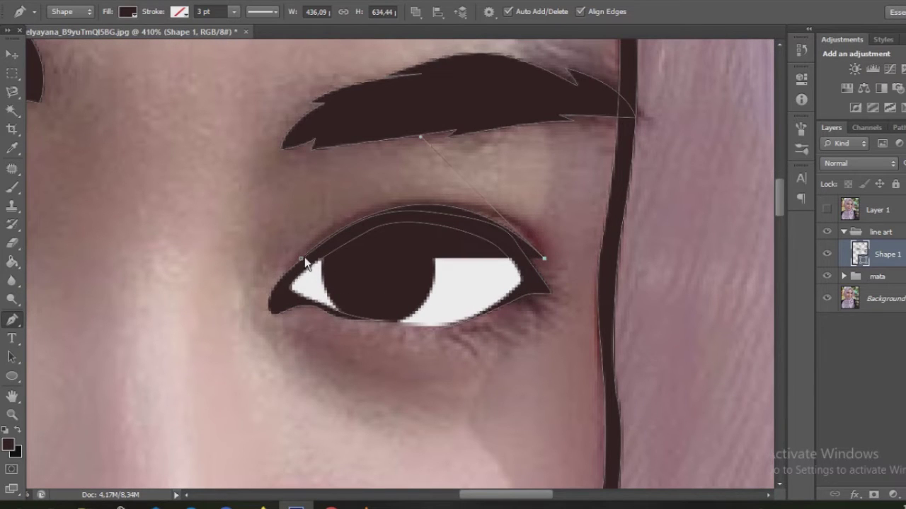
pyautogui.keyDown('alt'); pyautogui.scroll(-1, 269, 292); pyautogui.keyUp('alt')
pyautogui.keyDown('alt'); pyautogui.scroll(-1, 269, 292); pyautogui.keyUp('alt')
pyautogui.keyDown('alt'); pyautogui.scroll(-1, 269, 291); pyautogui.keyUp('alt')
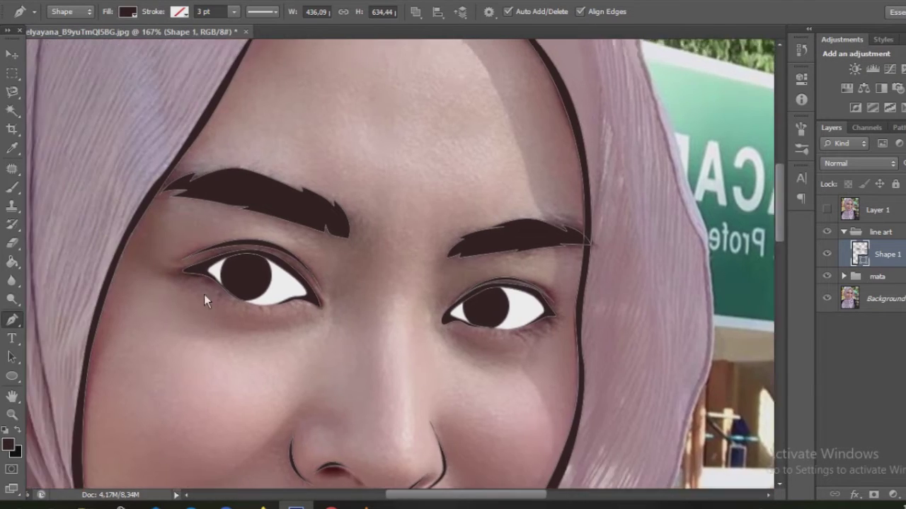
pyautogui.keyDown('alt'); pyautogui.scroll(2, 204, 294); pyautogui.keyUp('alt')
# - Collapse the line art group and select the target layer in the eye group
pyautogui.click(844, 276)
pyautogui.click(844, 231)
pyautogui.click(885, 326)
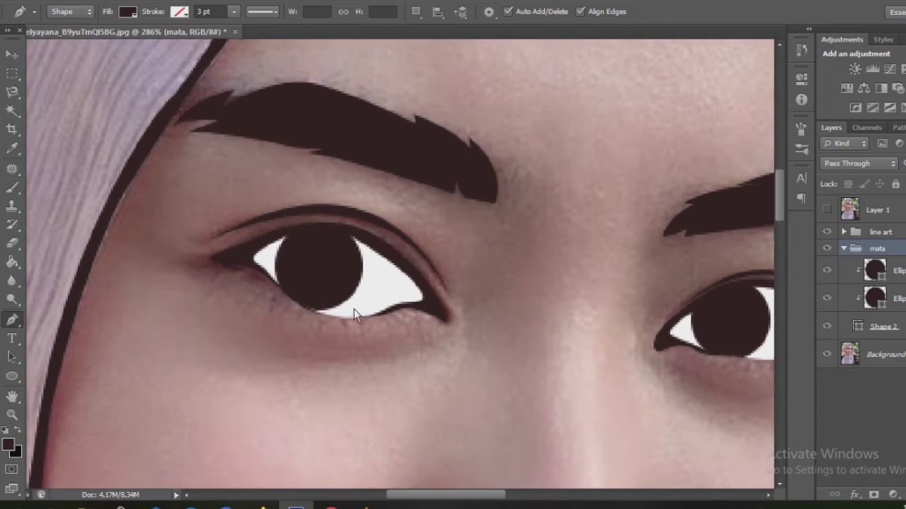
# - Trace a closed curved shadow shape along the top of the first eye white
pyautogui.keyDown('alt'); pyautogui.scroll(1, 354, 309); pyautogui.keyUp('alt')
pyautogui.keyDown('alt'); pyautogui.scroll(1, 352, 310); pyautogui.keyUp('alt')
pyautogui.click(429, 327)
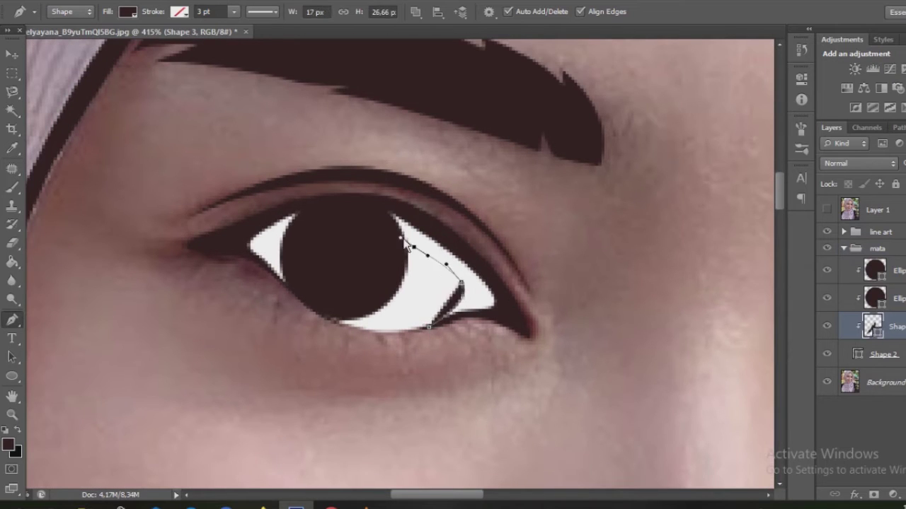
pyautogui.click(414, 246)
pyautogui.click(266, 244)
pyautogui.moveTo(253, 170); pyautogui.dragTo(361, 172)
pyautogui.click(429, 328)
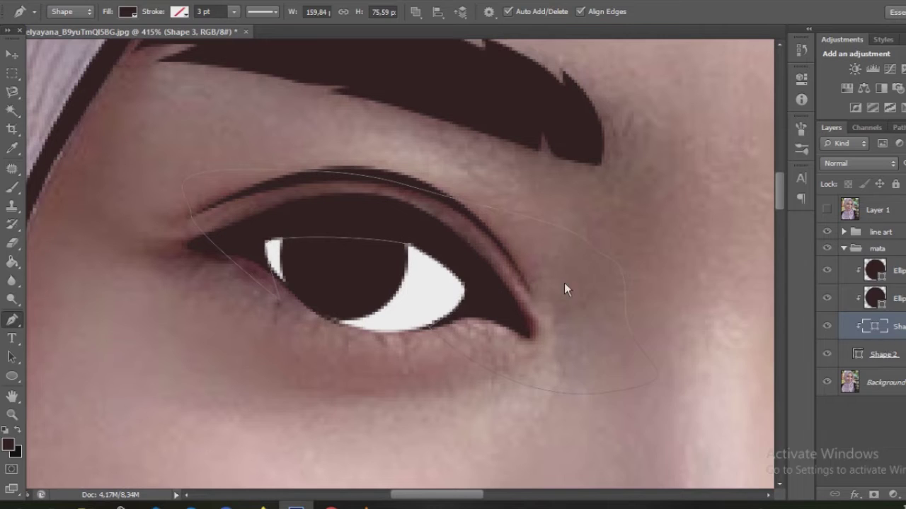
# - Fill the shadow shape with light grey and view the whole face
pyautogui.doubleClick(875, 326)
pyautogui.click(602, 344)
pyautogui.press('Return')
pyautogui.click(884, 382)
pyautogui.hotkey('ctrl', '0')
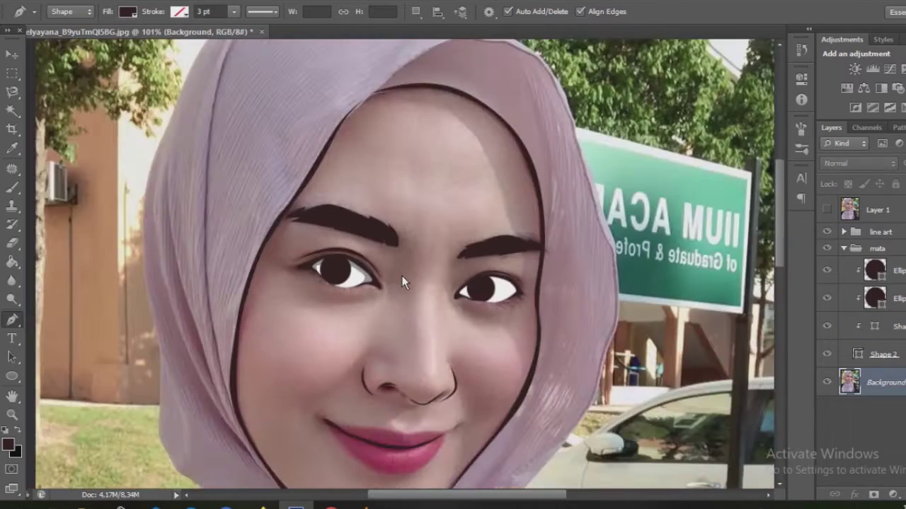
pyautogui.keyDown('alt'); pyautogui.scroll(5, 488, 287); pyautogui.keyUp('alt')
# - Trace a matching closed shadow shape along the top of the second eye white
pyautogui.click(244, 292)
pyautogui.click(388, 254)
pyautogui.click(452, 273)
pyautogui.click(458, 291)
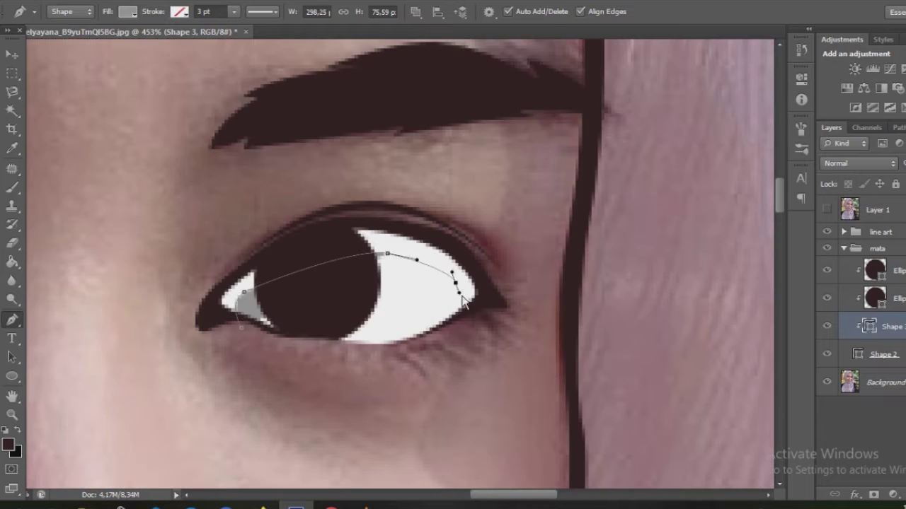
pyautogui.click(244, 292)
pyautogui.keyDown('alt'); pyautogui.scroll(-2, 236, 300); pyautogui.keyUp('alt')
pyautogui.keyDown('alt'); pyautogui.scroll(-1, 236, 300); pyautogui.keyUp('alt')
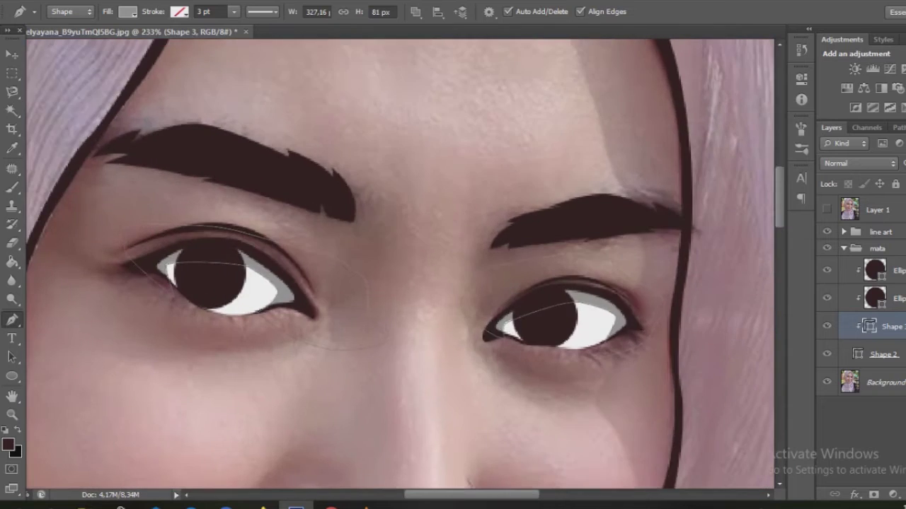
pyautogui.keyDown('alt'); pyautogui.scroll(3, 224, 318); pyautogui.keyUp('alt')
# - Draw a closed curved shape at the inner corner of the eye
pyautogui.moveTo(366, 196); pyautogui.dragTo(449, 240)
pyautogui.click(421, 322)
pyautogui.click(315, 295)
pyautogui.click(332, 218)
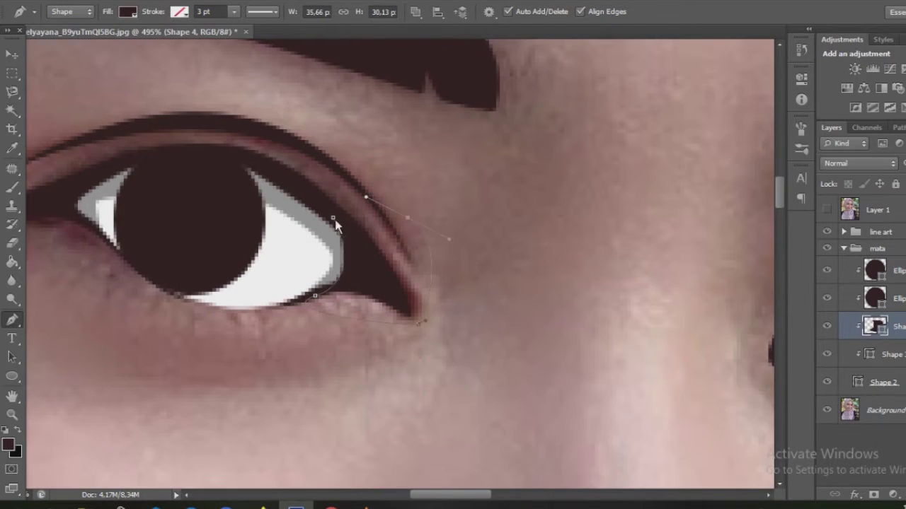
# - Fill the inner-corner Shape 4 with deep red #8b3131 and view the whole face
pyautogui.doubleClick(875, 326)
pyautogui.moveTo(705, 361); pyautogui.dragTo(722, 350)
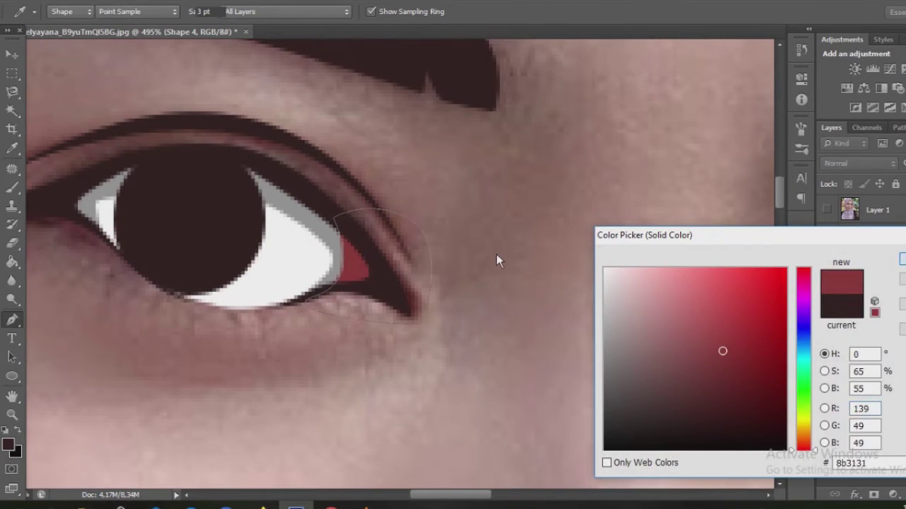
pyautogui.press('Return')
pyautogui.hotkey('ctrl', '0')
# - Select the Ellipse 1 iris circle layer for duplication
pyautogui.keyDown('alt'); pyautogui.scroll(6, 498, 256); pyautogui.keyUp('alt')
pyautogui.keyDown('alt'); pyautogui.scroll(2, 451, 286); pyautogui.keyUp('alt')
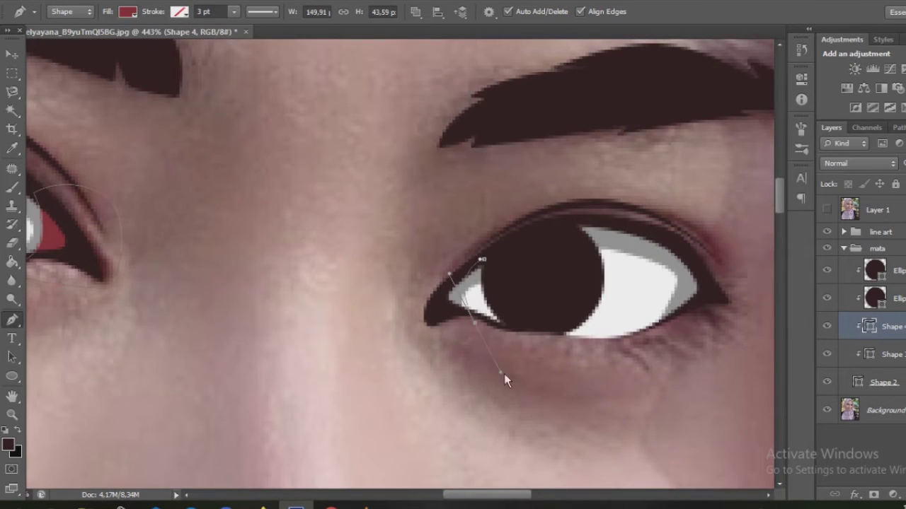
pyautogui.keyDown('alt'); pyautogui.scroll(-4, 493, 267); pyautogui.keyUp('alt')
pyautogui.keyDown('alt'); pyautogui.scroll(1, 493, 268); pyautogui.keyUp('alt')
pyautogui.click(874, 298)
pyautogui.keyDown('alt'); pyautogui.scroll(2, 537, 357); pyautogui.keyUp('alt')
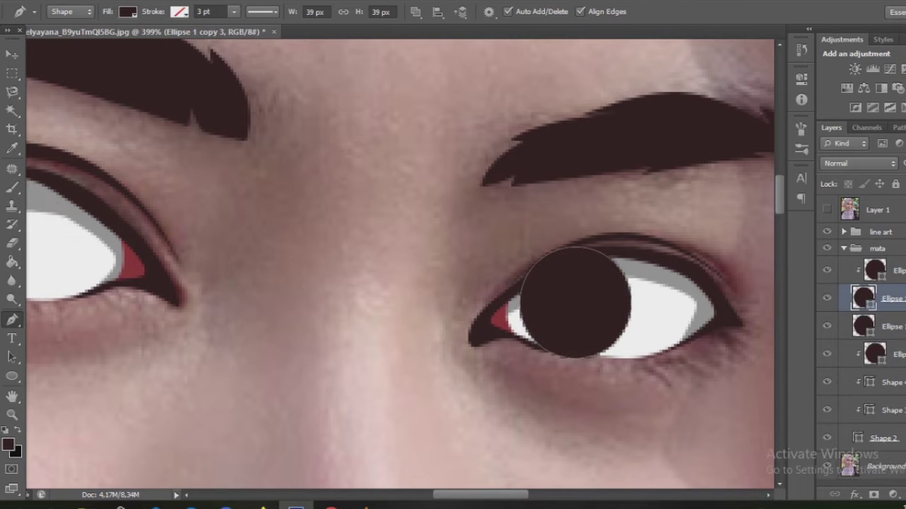
# - Clip the iris copy to the circle below and apply a transform to the next copy
pyautogui.rightClick(877, 327)
pyautogui.click(821, 179)
pyautogui.keyDown('alt'); pyautogui.scroll(1, 679, 310); pyautogui.keyUp('alt')
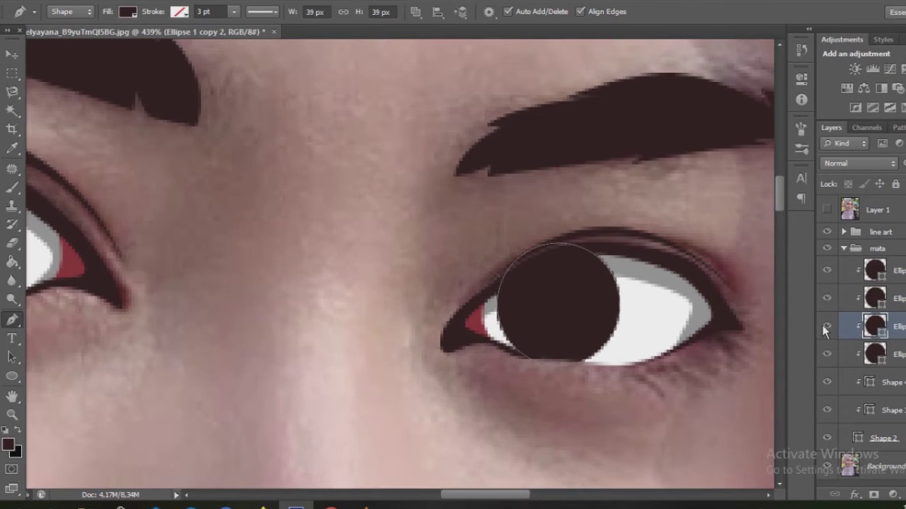
pyautogui.hotkey('alt', ']')
pyautogui.hotkey('ctrl', 't')
pyautogui.click(717, 14)
# - Shrink the ring circle to about 59% and the top pupil circle smaller, centred on the iris
pyautogui.hotkey('alt', '[')
pyautogui.hotkey('ctrl', 't')
pyautogui.moveTo(619, 243)
pyautogui.mouseDown()
pyautogui.moveTo(572, 294)
pyautogui.moveTo(595, 269)
pyautogui.moveTo(518, 319)
pyautogui.moveTo(531, 329)
pyautogui.moveTo(572, 303)
pyautogui.mouseUp()
pyautogui.click(716, 12)
pyautogui.hotkey('alt', ']')
pyautogui.hotkey('ctrl', 't')
pyautogui.click(717, 12)
# - Fill the ring circle with green #256623
pyautogui.hotkey('alt', '[')
pyautogui.doubleClick(874, 327)
pyautogui.moveTo(803, 424); pyautogui.dragTo(813, 390)
pyautogui.click(734, 366)
pyautogui.click(756, 382)
pyautogui.click(722, 370)
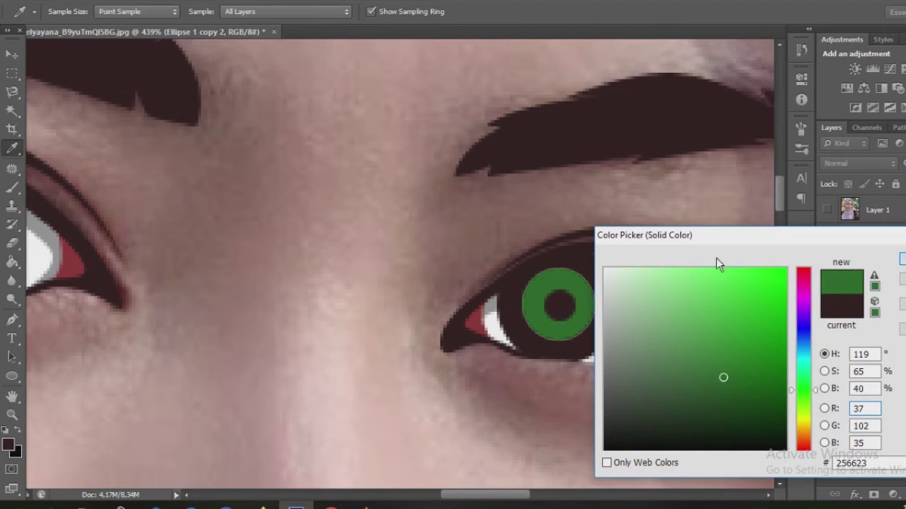
pyautogui.press('Return')
# - Rasterize the circle and green ring layers and erase the iris top with the Eraser
pyautogui.scroll(-5, 532, 271)
pyautogui.scroll(5, 532, 271)
pyautogui.scroll(2, 397, 303)
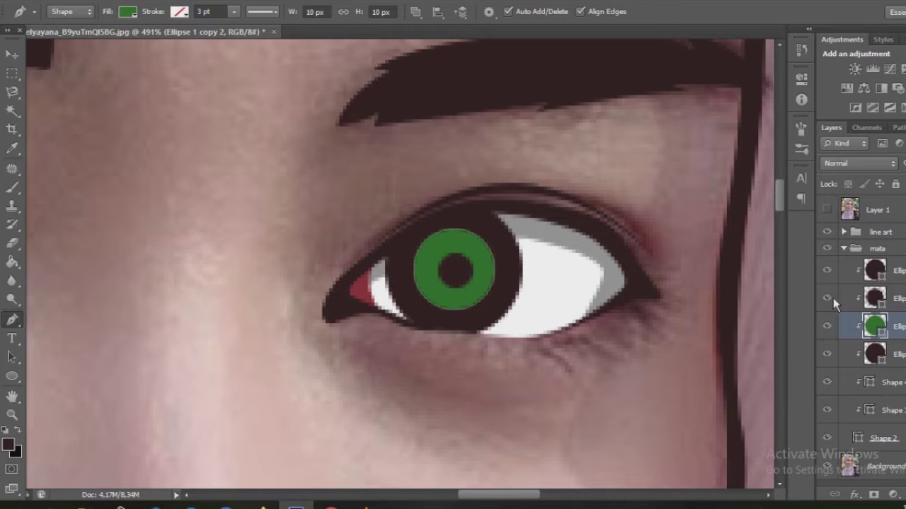
pyautogui.rightClick(832, 298)
pyautogui.click(832, 184)
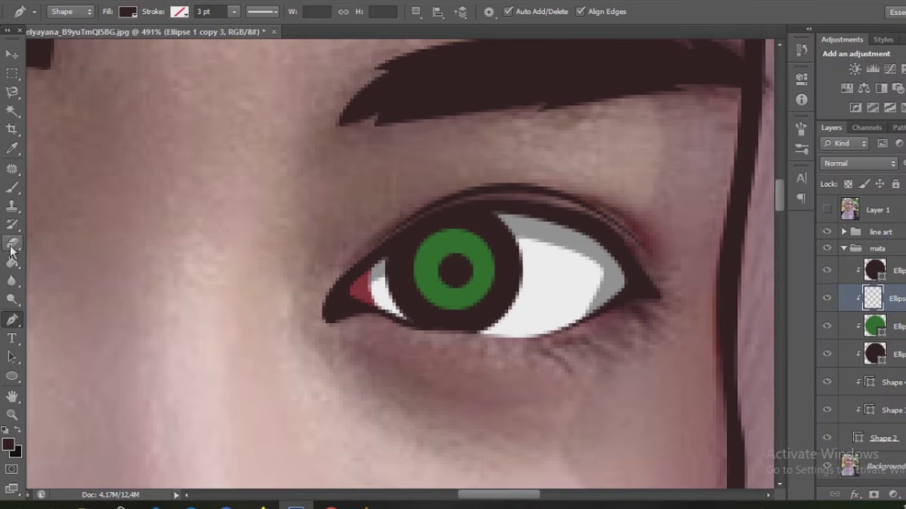
pyautogui.click(12, 245)
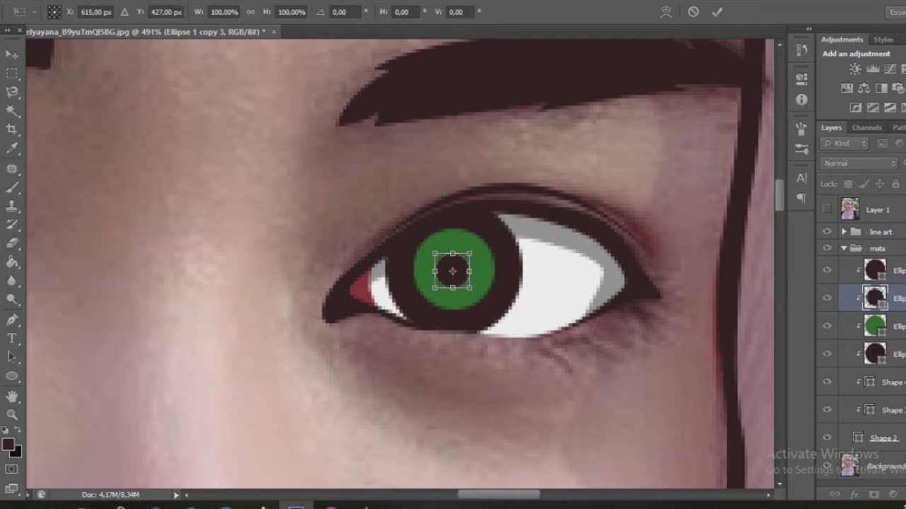
pyautogui.rightClick(885, 327)
pyautogui.click(849, 120)
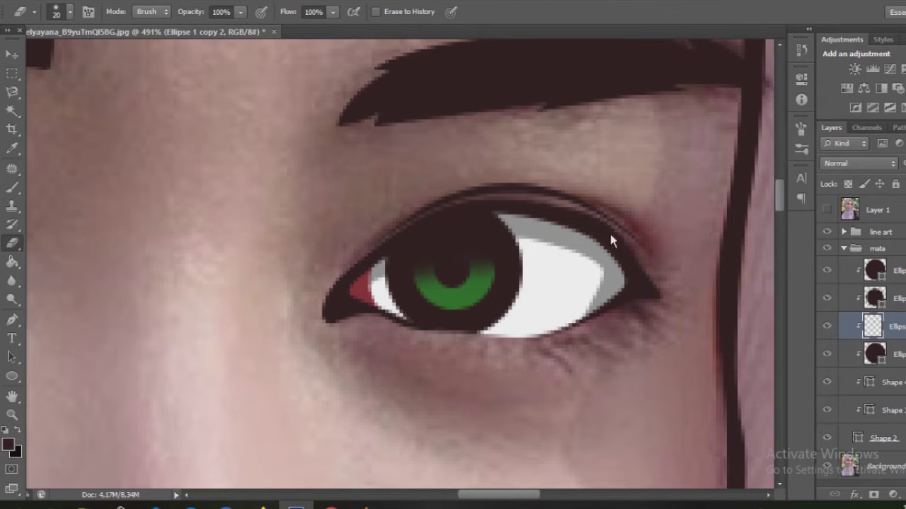
# - Clip the left eye's iris copy to the layer below as a clipping mask
pyautogui.scroll(-5, 399, 415)
pyautogui.scroll(5, 395, 265)
pyautogui.scroll(-6, 203, 351)
pyautogui.scroll(2, 222, 222)
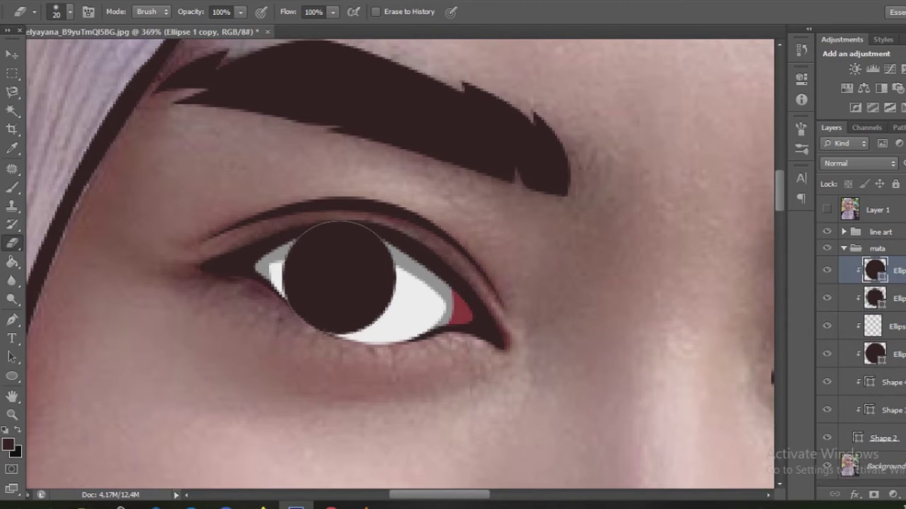
pyautogui.rightClick(855, 190)
pyautogui.click(869, 182)
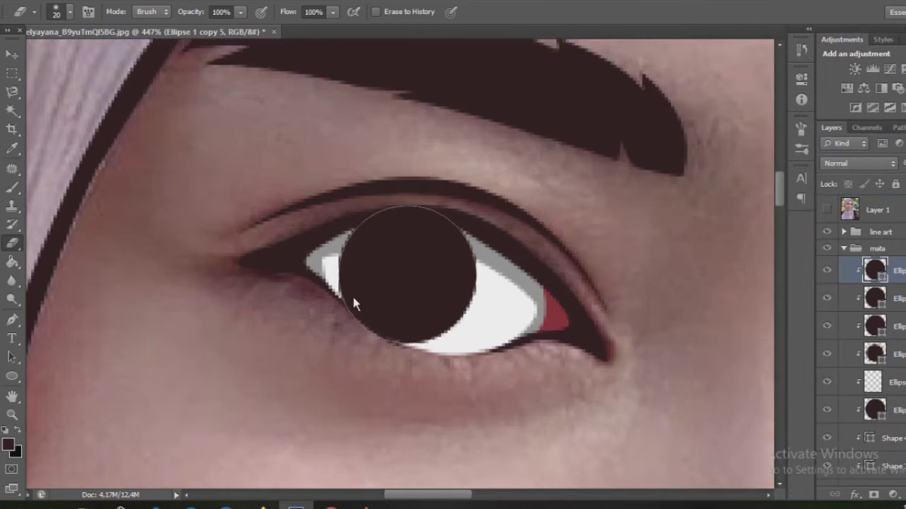
# - Shrink the left ring copy to about 60% and the pupil copy to about 23%
pyautogui.click(834, 298)
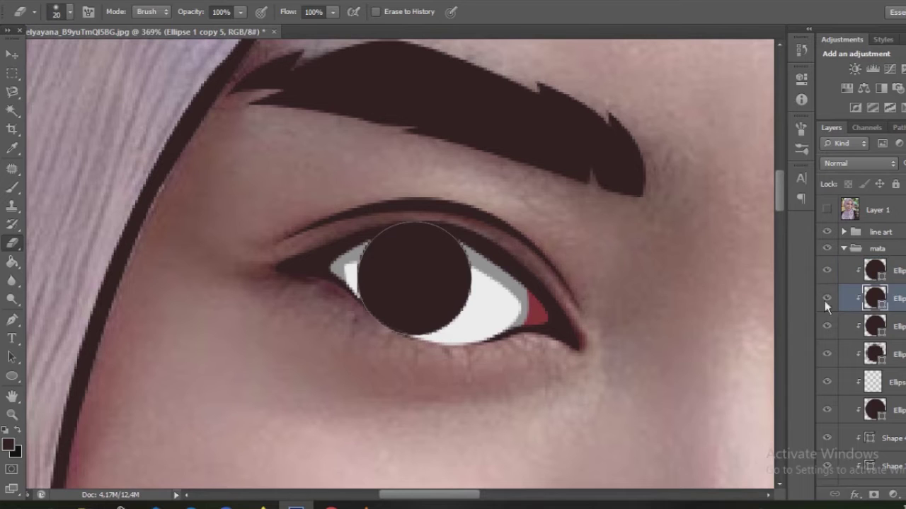
pyautogui.hotkey('ctrl', 't')
pyautogui.moveTo(472, 221); pyautogui.dragTo(439, 266)
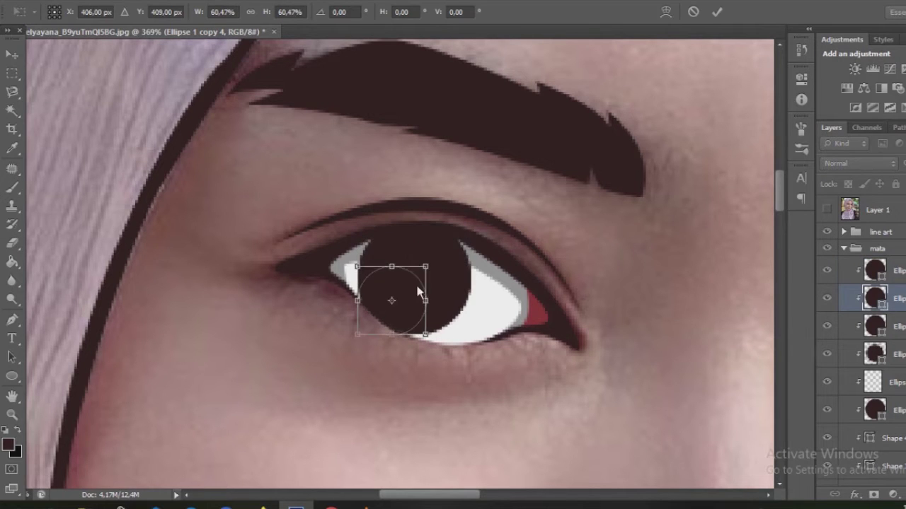
pyautogui.click(717, 12)
pyautogui.hotkey('alt', ']')
pyautogui.hotkey('ctrl', 't')
pyautogui.moveTo(471, 227)
pyautogui.mouseDown()
pyautogui.moveTo(380, 320)
pyautogui.moveTo(426, 272)
pyautogui.mouseUp()
pyautogui.click(718, 12)
# - Recolour the left eye's ring circle green
pyautogui.press('e')
pyautogui.hotkey('alt', '[')
pyautogui.scroll(-3, 497, 288)
pyautogui.scroll(-2, 497, 288)
pyautogui.doubleClick(881, 299)
pyautogui.click(589, 306)
pyautogui.press('Return')
# - Rasterize the green ring layer and erase its top beneath the eyelid
pyautogui.scroll(3, 350, 283)
pyautogui.hotkey('alt', ']')
pyautogui.rightClick(881, 298)
pyautogui.click(762, 115)
pyautogui.moveTo(386, 283); pyautogui.dragTo(446, 281)
pyautogui.moveTo(382, 312); pyautogui.dragTo(448, 312)
# - Add a new empty layer, Layer 2
pyautogui.scroll(-4, 350, 262)
pyautogui.scroll(-5, 350, 262)
pyautogui.scroll(1, 612, 303)
pyautogui.scroll(5, 295, 218)
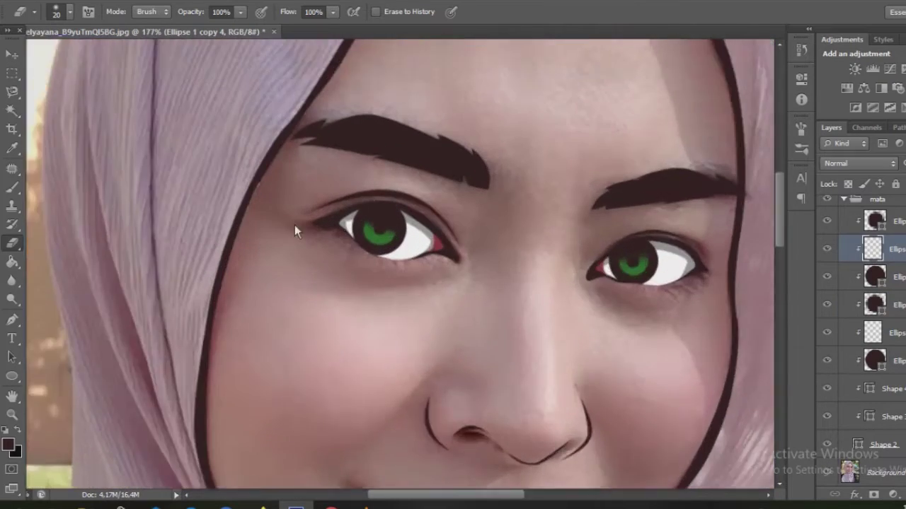
pyautogui.scroll(2, 296, 218)
pyautogui.hotkey('ctrl', 'shift', 'alt', 'n')
pyautogui.scroll(3, 263, 261)
# - Draw a small white-filled highlight ellipse on the first iris
pyautogui.press('u')
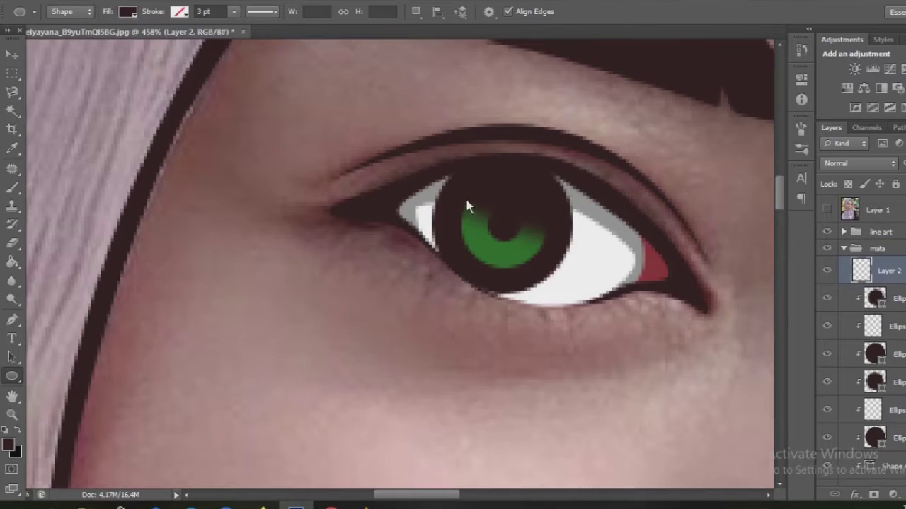
pyautogui.moveTo(467, 188); pyautogui.dragTo(487, 207)
pyautogui.doubleClick(861, 270)
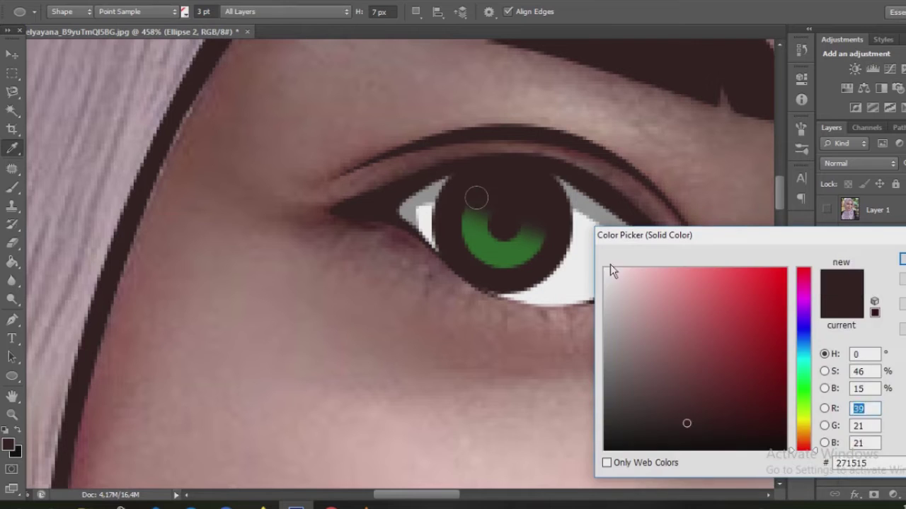
pyautogui.moveTo(658, 289); pyautogui.dragTo(604, 268)
pyautogui.press('Return')
pyautogui.moveTo(510, 254); pyautogui.dragTo(546, 275)
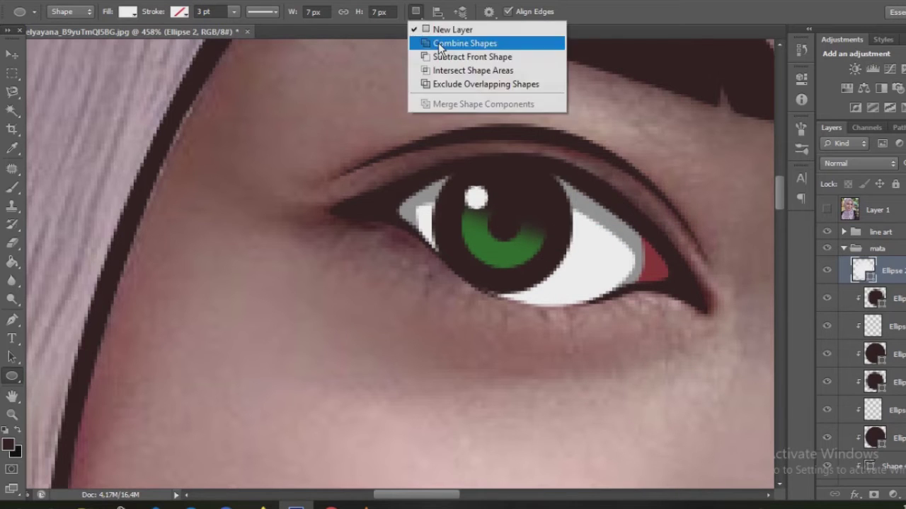
pyautogui.moveTo(544, 270)
pyautogui.mouseDown()
pyautogui.moveTo(552, 278)
pyautogui.moveTo(551, 263)
pyautogui.mouseUp()
# - Add a white highlight ellipse on the other iris and select the Background photo layer
pyautogui.hotkey('ctrl', '0')
pyautogui.scroll(5, 491, 282)
pyautogui.moveTo(490, 320)
pyautogui.mouseDown()
pyautogui.moveTo(514, 334)
pyautogui.moveTo(525, 327)
pyautogui.mouseUp()
pyautogui.scroll(-5, 525, 326)
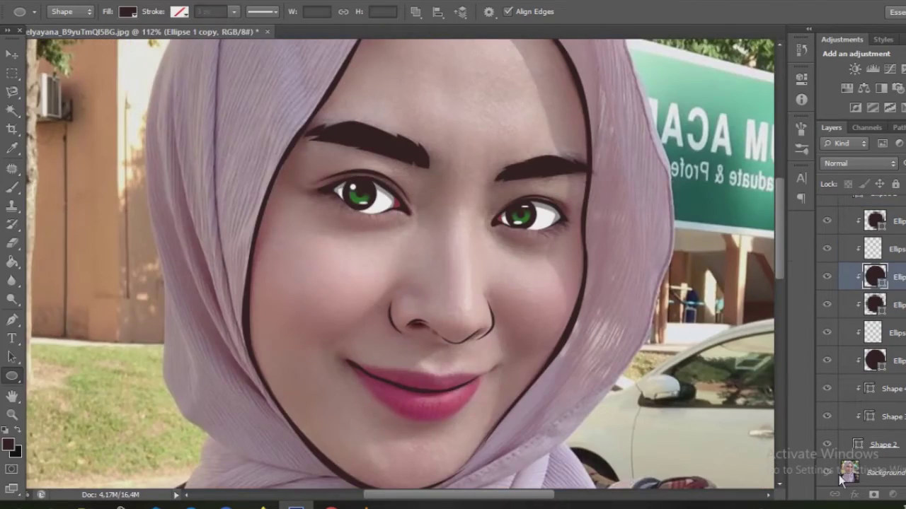
pyautogui.click(842, 472)
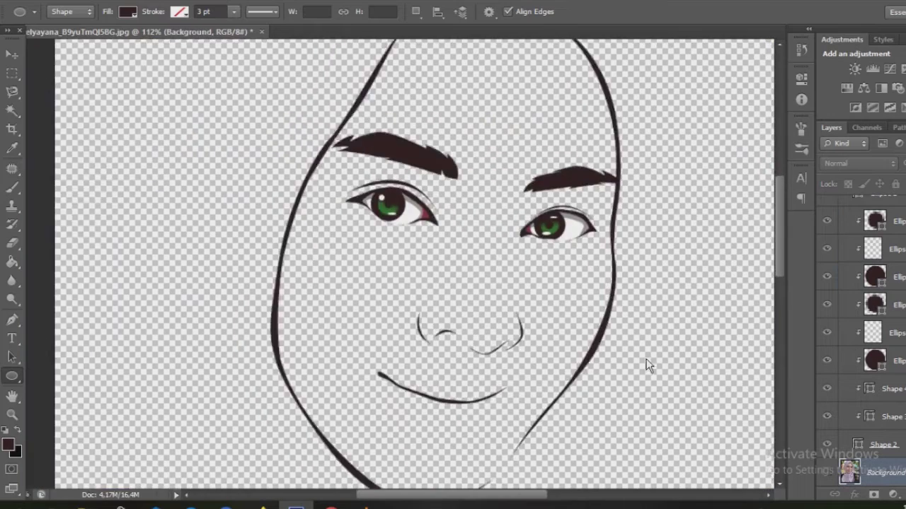
pyautogui.scroll(2, 535, 369)
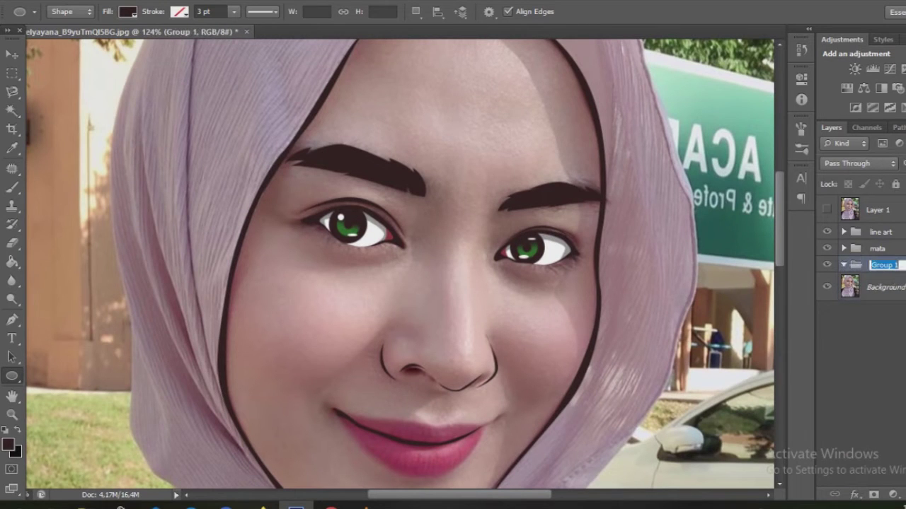
# - Trace the face shape with the Pen tool down the right edge and jaw to a curved chin anchor
pyautogui.press('p')
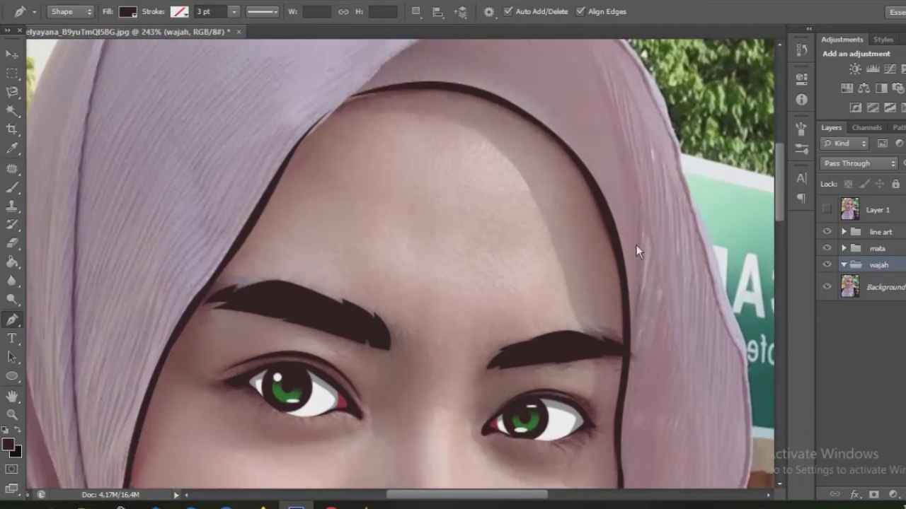
pyautogui.scroll(5, 636, 245)
pyautogui.click(623, 359)
pyautogui.scroll(-3, 615, 340)
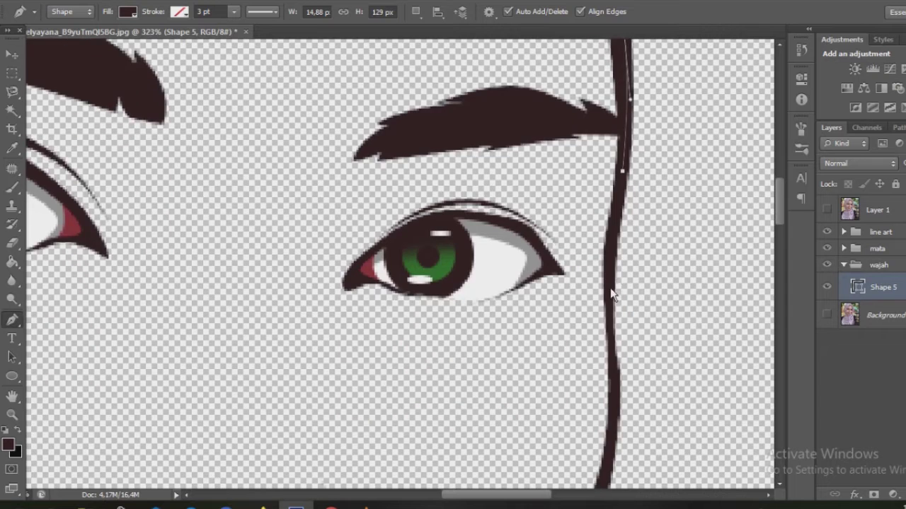
pyautogui.click(611, 293)
pyautogui.scroll(-1, 612, 311)
pyautogui.scroll(-1, 613, 351)
pyautogui.moveTo(611, 346); pyautogui.dragTo(594, 386)
pyautogui.scroll(-1, 550, 432)
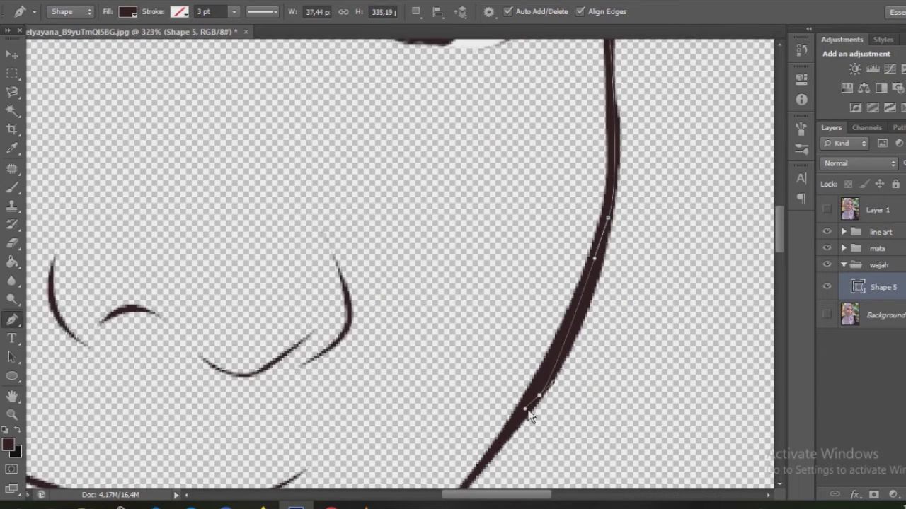
pyautogui.scroll(-1, 503, 375)
pyautogui.scroll(-1, 488, 312)
pyautogui.click(559, 188)
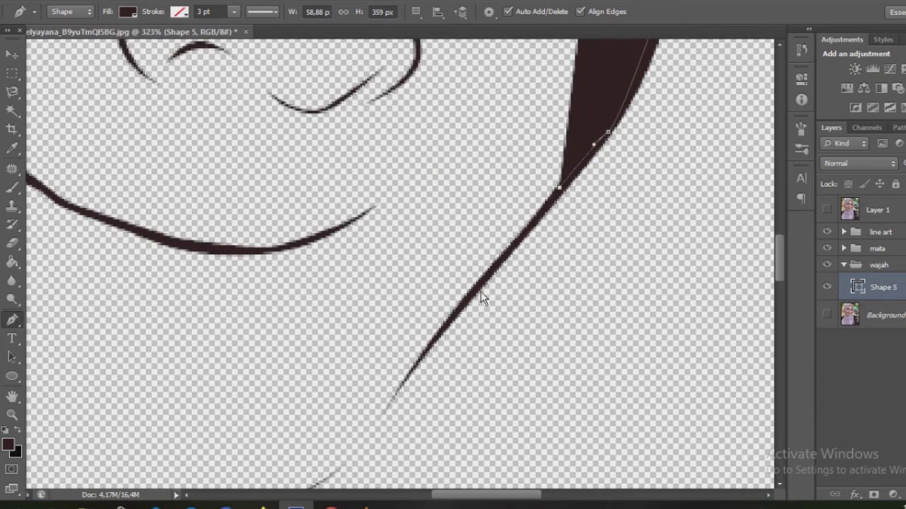
pyautogui.click(459, 323)
pyautogui.scroll(-1, 496, 297)
pyautogui.hscroll(-1, 424, 354)
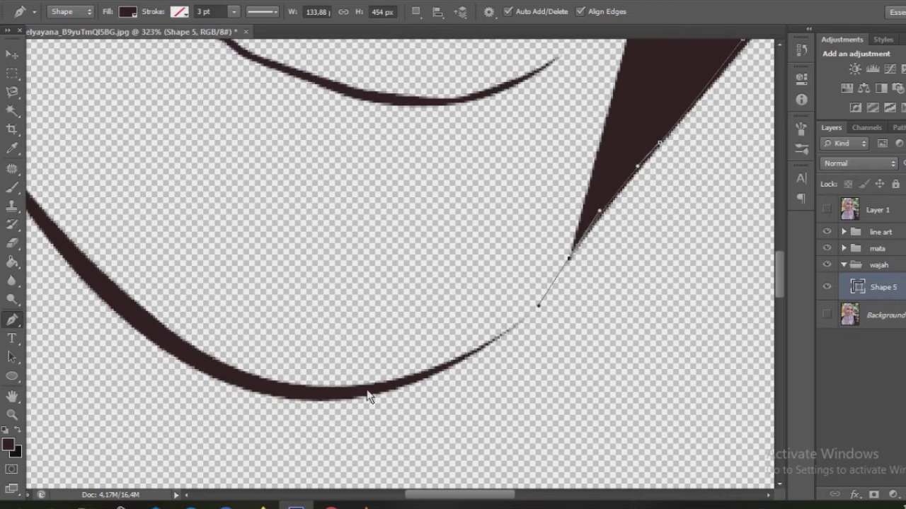
pyautogui.moveTo(278, 387); pyautogui.dragTo(73, 376)
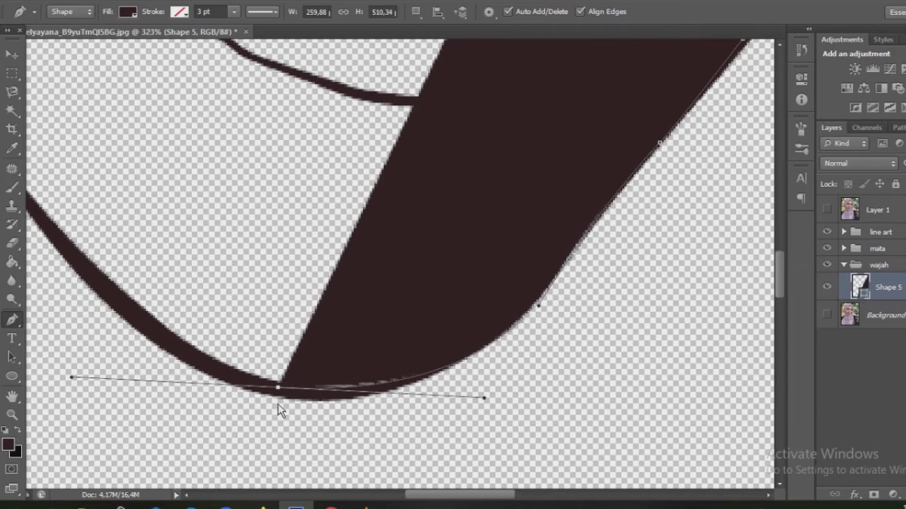
pyautogui.keyDown('alt'); pyautogui.click(276, 392); pyautogui.keyUp('alt')
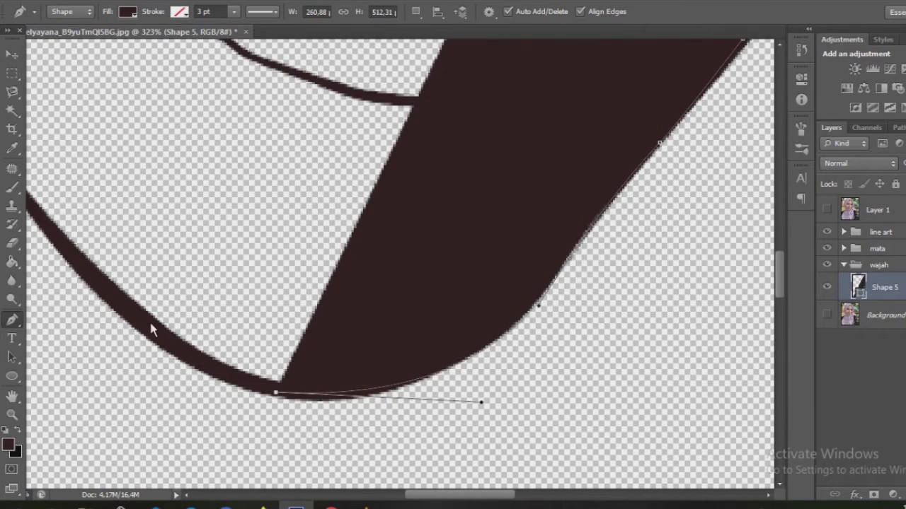
# - Continue the face outline up the left edge and curve it along the hairline to complete Shape 5
pyautogui.scroll(-3, 106, 293)
pyautogui.scroll(1, 168, 289)
pyautogui.scroll(1, 245, 218)
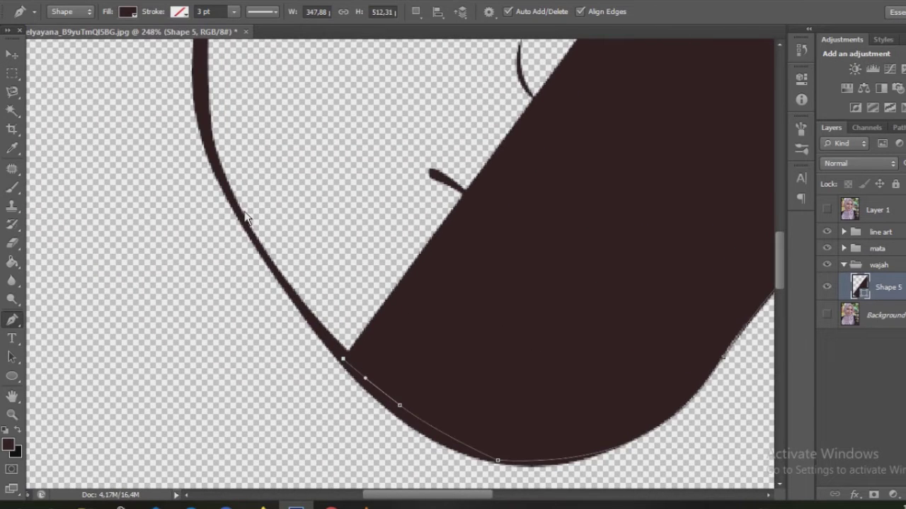
pyautogui.scroll(3, 209, 171)
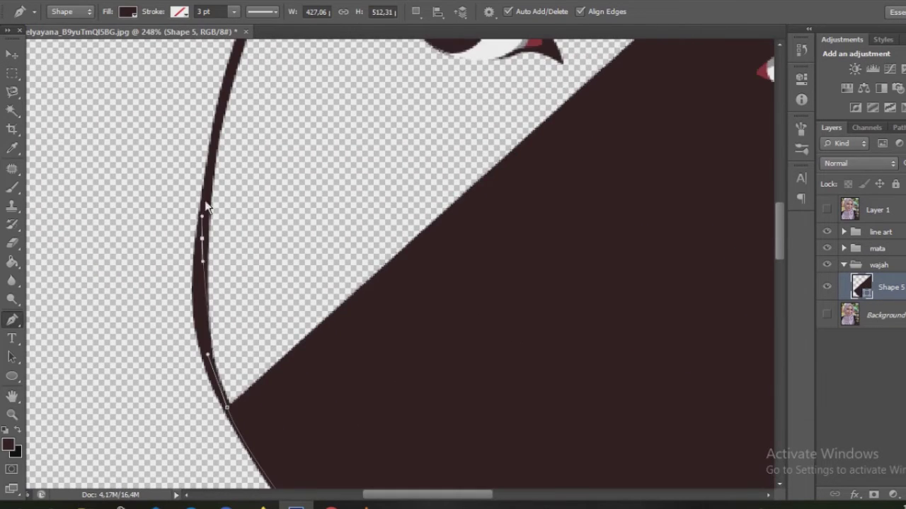
pyautogui.click(212, 174)
pyautogui.scroll(2, 193, 228)
pyautogui.scroll(2, 202, 187)
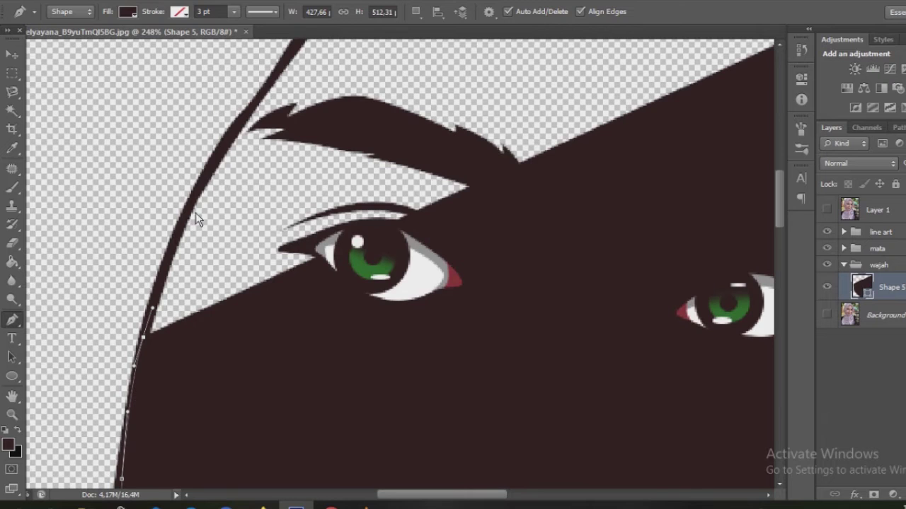
pyautogui.click(186, 219)
pyautogui.scroll(1, 185, 220)
pyautogui.click(235, 174)
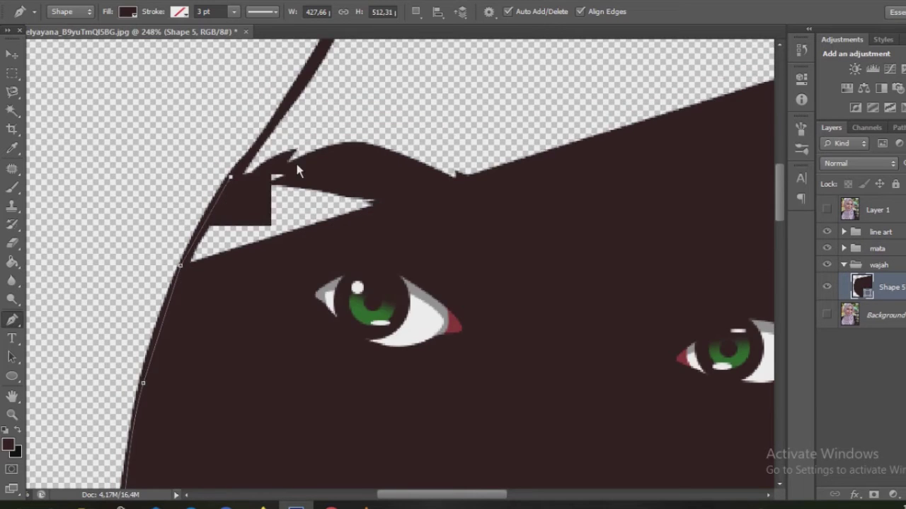
pyautogui.hscroll(-1, 296, 164)
pyautogui.scroll(2, 338, 161)
pyautogui.hscroll(1, 339, 161)
pyautogui.scroll(1, 363, 157)
pyautogui.hscroll(1, 363, 157)
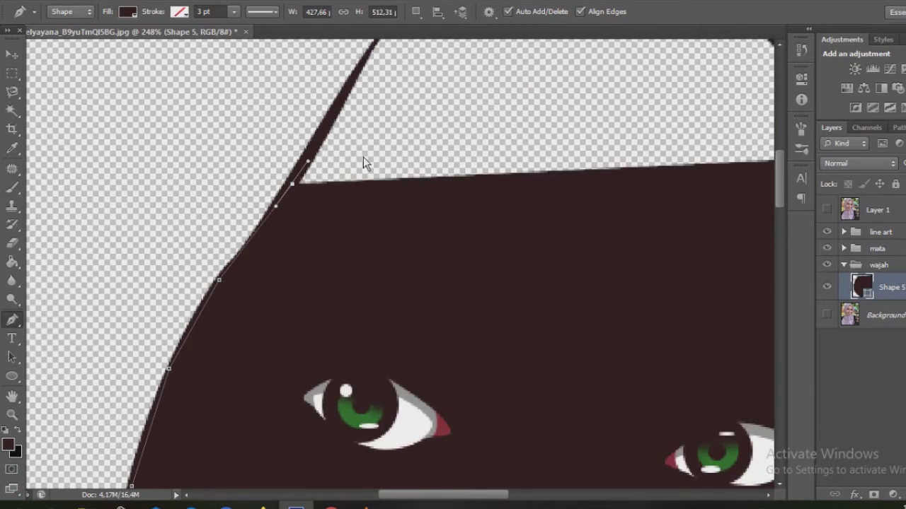
pyautogui.scroll(2, 363, 159)
pyautogui.hscroll(1, 363, 160)
pyautogui.scroll(1, 309, 238)
pyautogui.hscroll(1, 309, 238)
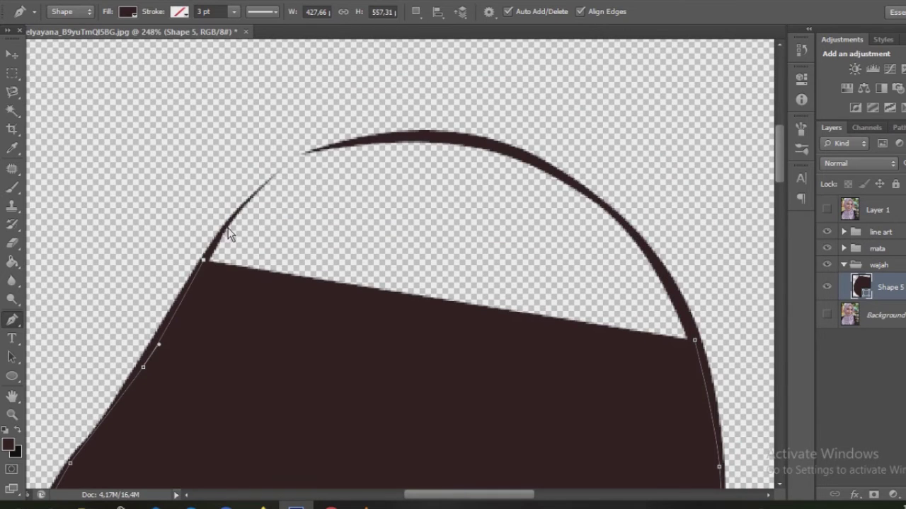
pyautogui.click(229, 227)
pyautogui.moveTo(400, 136); pyautogui.dragTo(516, 137)
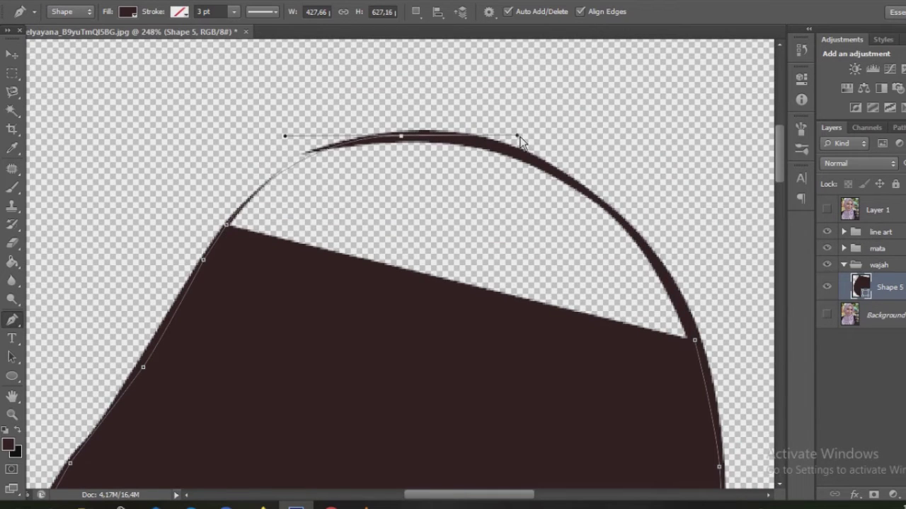
pyautogui.moveTo(571, 181); pyautogui.dragTo(585, 192)
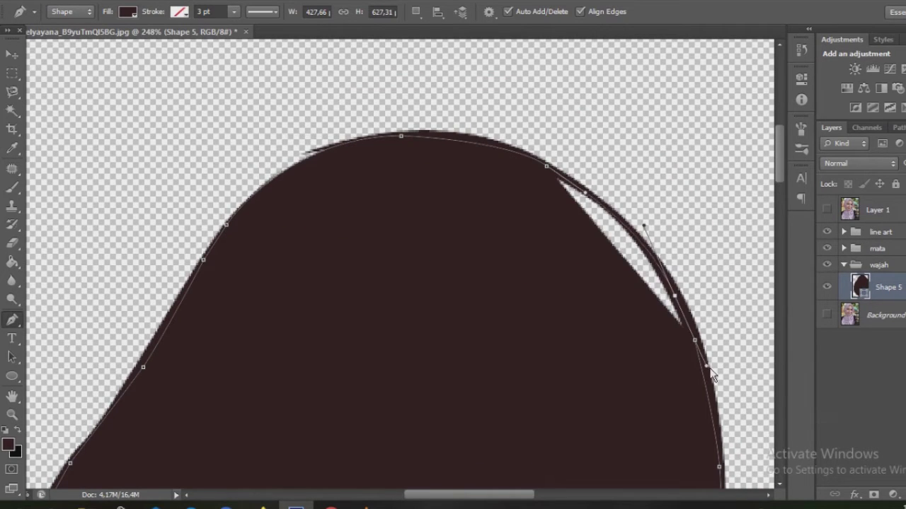
pyautogui.scroll(-5, 597, 324)
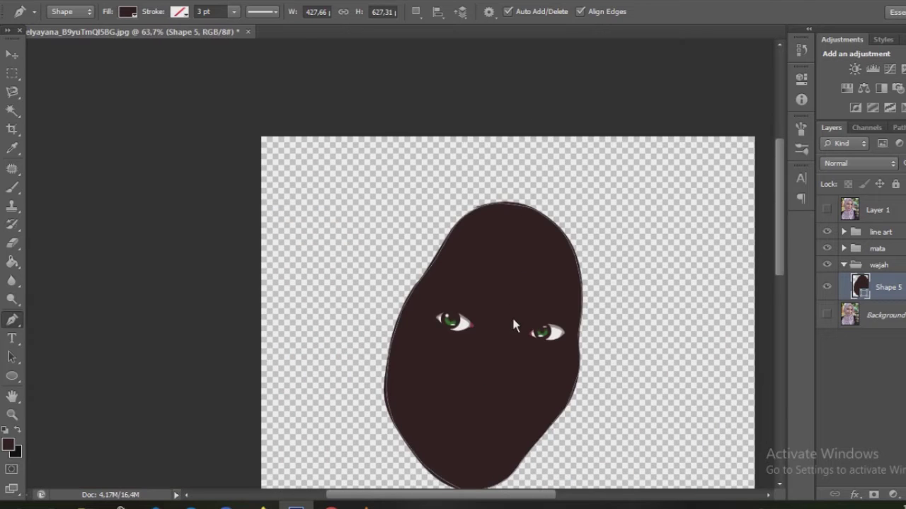
pyautogui.click(32, 2)
pyautogui.click(410, 245)
# - Open warna.png and drag its colour swatches into the portrait document
pyautogui.hotkey('ctrl', 'o')
pyautogui.click(477, 364)
pyautogui.click(811, 422)
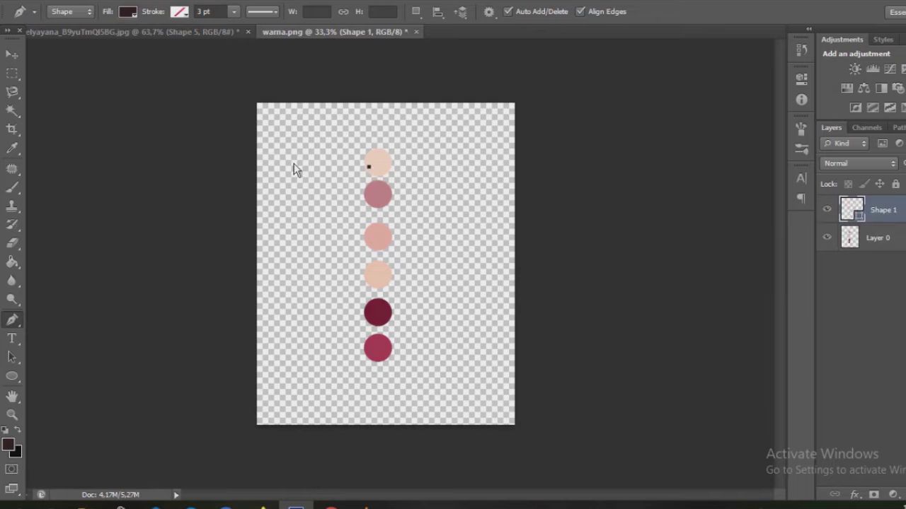
pyautogui.press('v')
pyautogui.moveTo(391, 178); pyautogui.dragTo(663, 316)
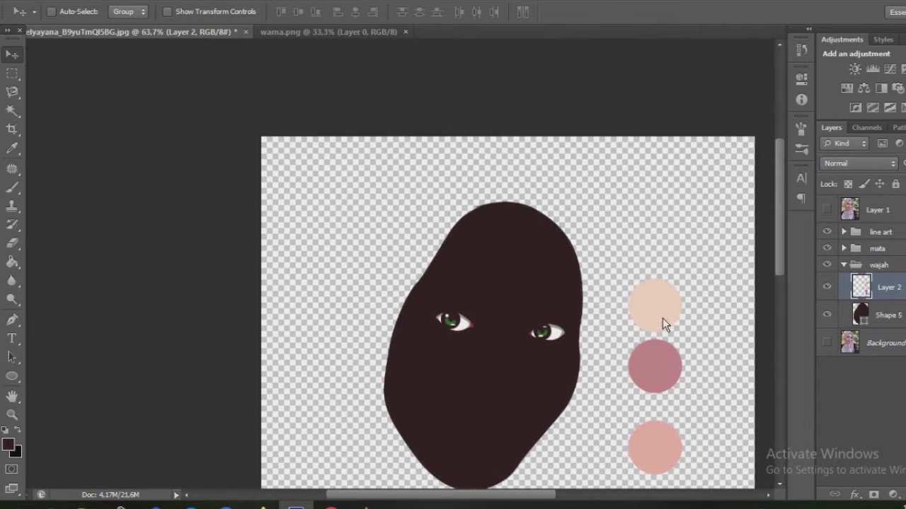
# - Fill Shape 5 with the peach colour sampled from the swatches
pyautogui.scroll(1, 663, 317)
pyautogui.doubleClick(860, 314)
pyautogui.moveTo(644, 235)
pyautogui.mouseDown()
pyautogui.moveTo(737, 196)
pyautogui.moveTo(515, 192)
pyautogui.mouseUp()
pyautogui.click(626, 360)
pyautogui.click(833, 217)
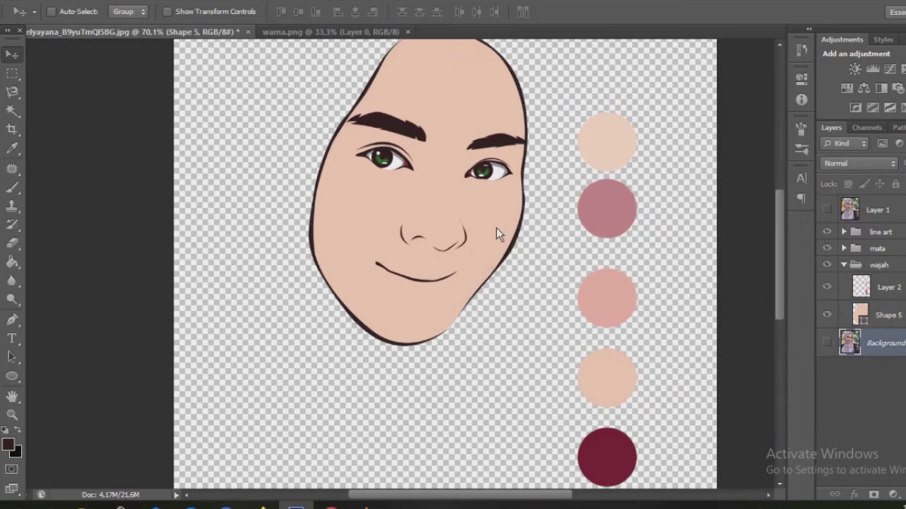
pyautogui.scroll(1, 384, 246)
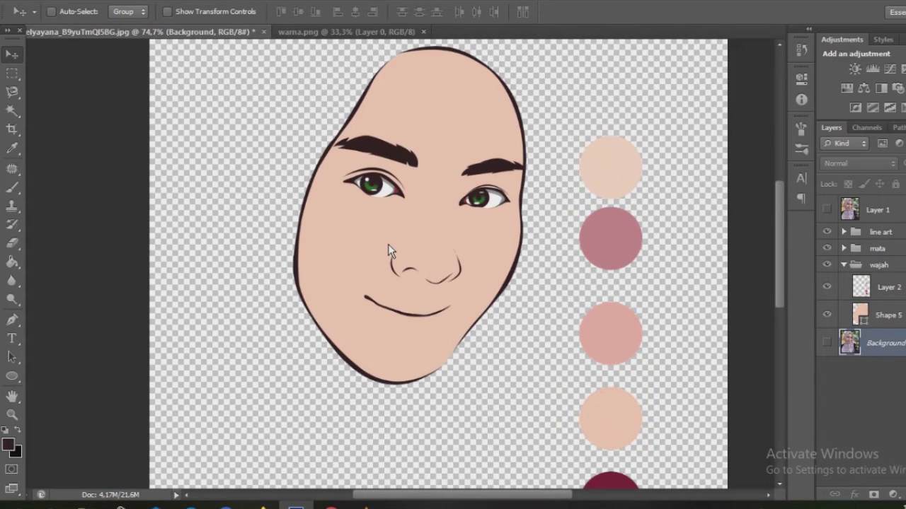
pyautogui.scroll(-1, 399, 266)
pyautogui.scroll(-1, 399, 265)
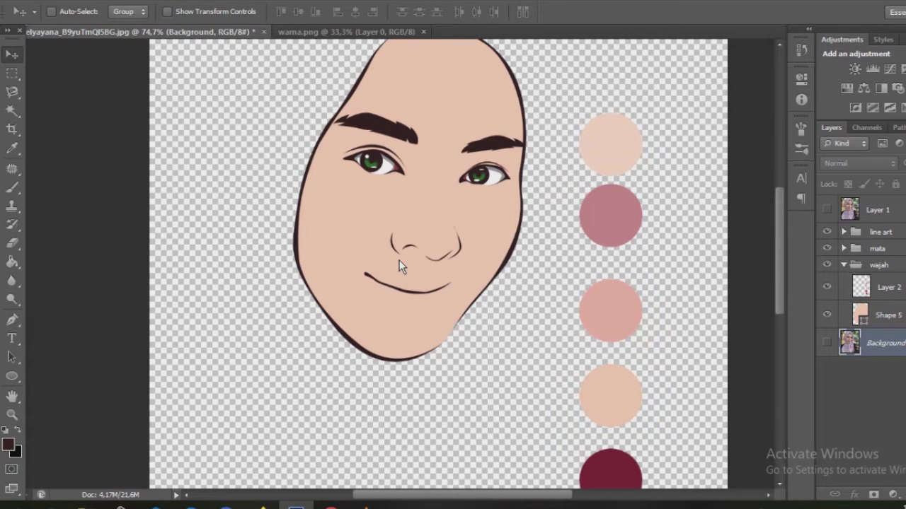
pyautogui.scroll(1, 451, 210)
pyautogui.scroll(2, 474, 241)
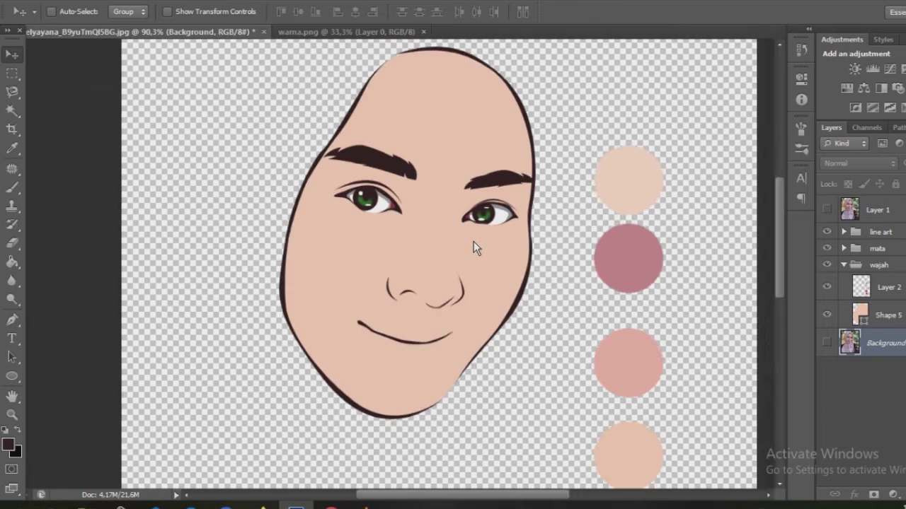
pyautogui.scroll(1, 473, 241)
pyautogui.scroll(1, 474, 241)
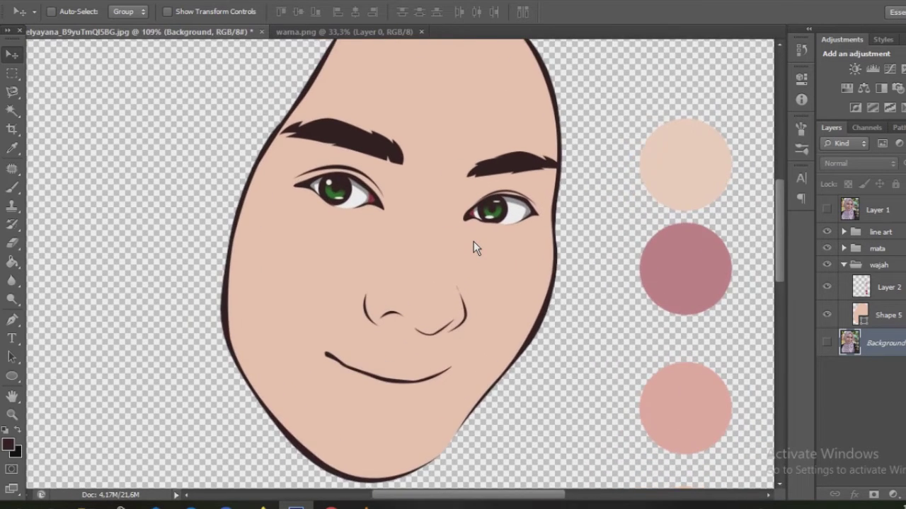
# - Add a new empty layer above the face shape
pyautogui.scroll(-1, 473, 241)
pyautogui.scroll(1, 479, 312)
pyautogui.press('p')
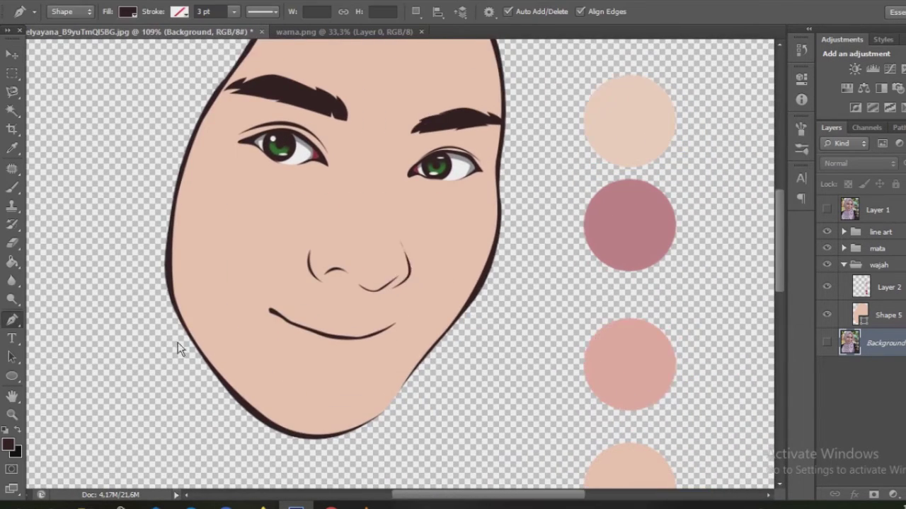
pyautogui.scroll(2, 179, 340)
pyautogui.click(873, 495)
# - Clip the new layer to the face shape and set the foreground colour to the salmon swatch
pyautogui.rightClick(884, 315)
pyautogui.click(808, 125)
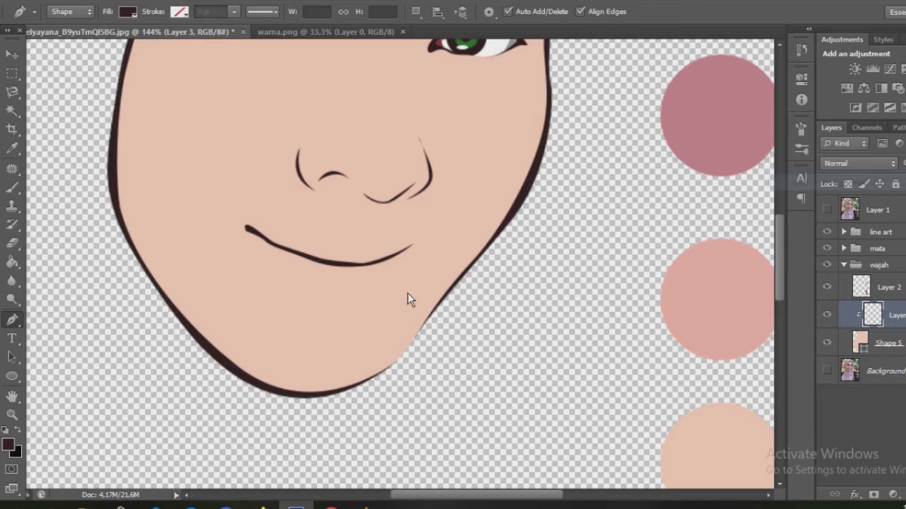
pyautogui.scroll(-2, 233, 202)
pyautogui.click(9, 443)
pyautogui.moveTo(607, 186); pyautogui.dragTo(590, 368)
pyautogui.click(597, 276)
pyautogui.click(797, 388)
pyautogui.scroll(1, 304, 329)
# - Trace the shading shape from the left cheek around the chin and up beneath the right eye
pyautogui.click(161, 211)
pyautogui.moveTo(263, 360); pyautogui.dragTo(297, 396)
pyautogui.moveTo(396, 402); pyautogui.dragTo(424, 380)
pyautogui.moveTo(494, 280); pyautogui.dragTo(510, 253)
pyautogui.scroll(3, 525, 247)
pyautogui.moveTo(542, 319); pyautogui.dragTo(546, 282)
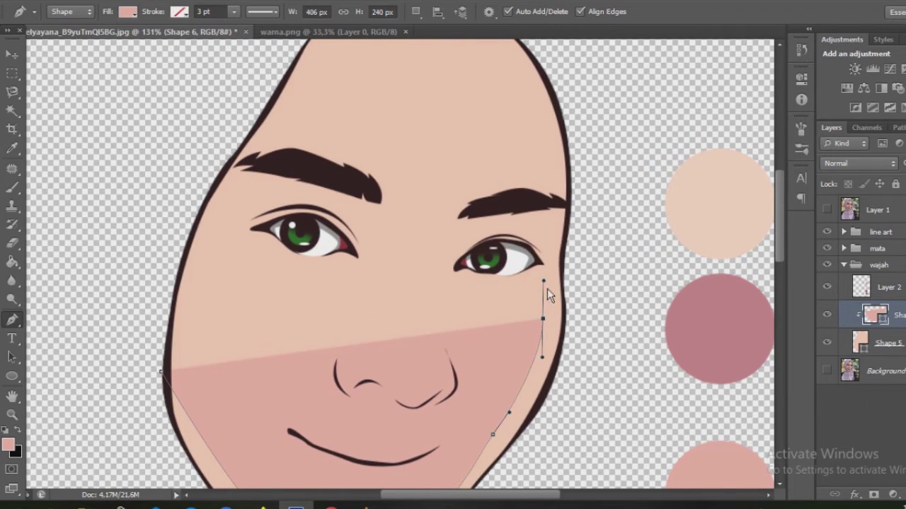
pyautogui.moveTo(549, 249); pyautogui.dragTo(558, 225)
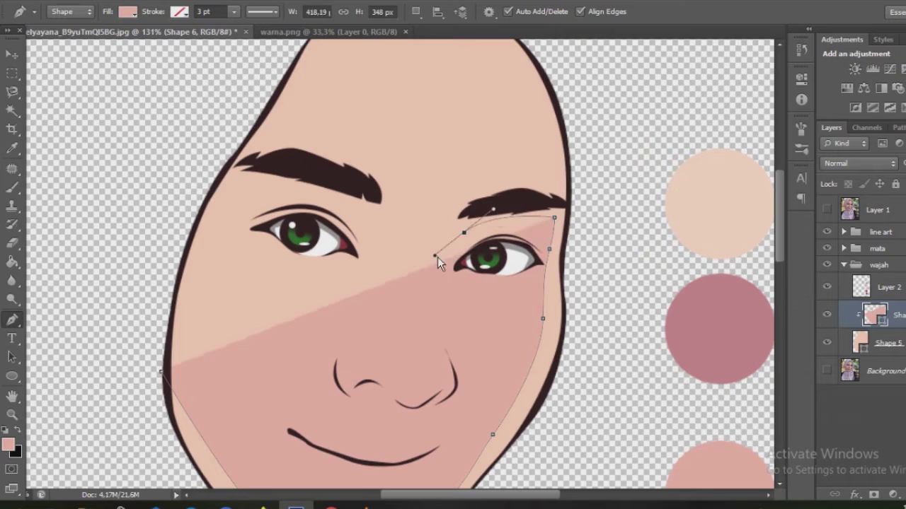
pyautogui.hotkey('ctrl', 'z')
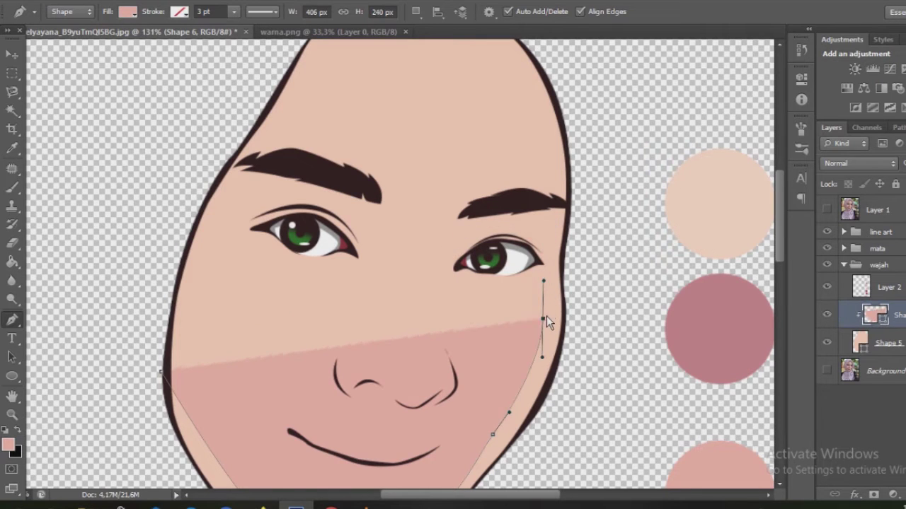
pyautogui.moveTo(550, 270); pyautogui.dragTo(462, 286)
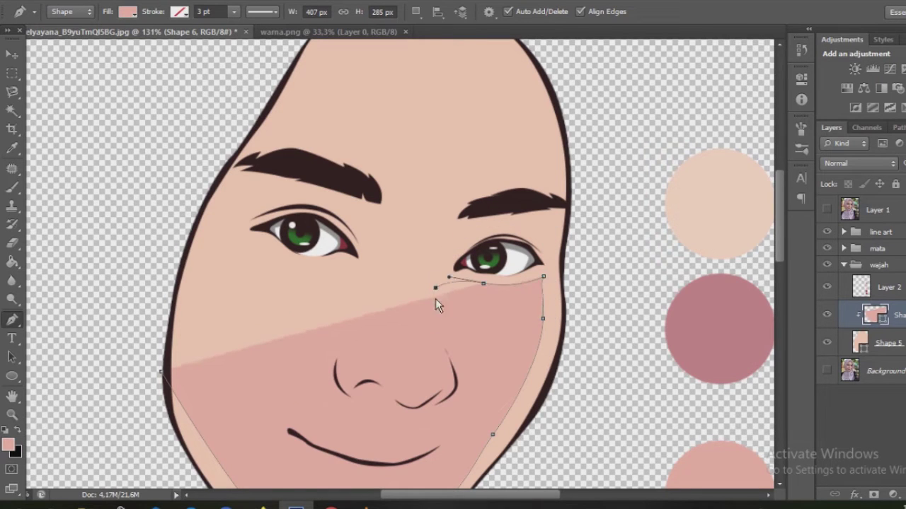
pyautogui.moveTo(498, 241); pyautogui.dragTo(540, 228)
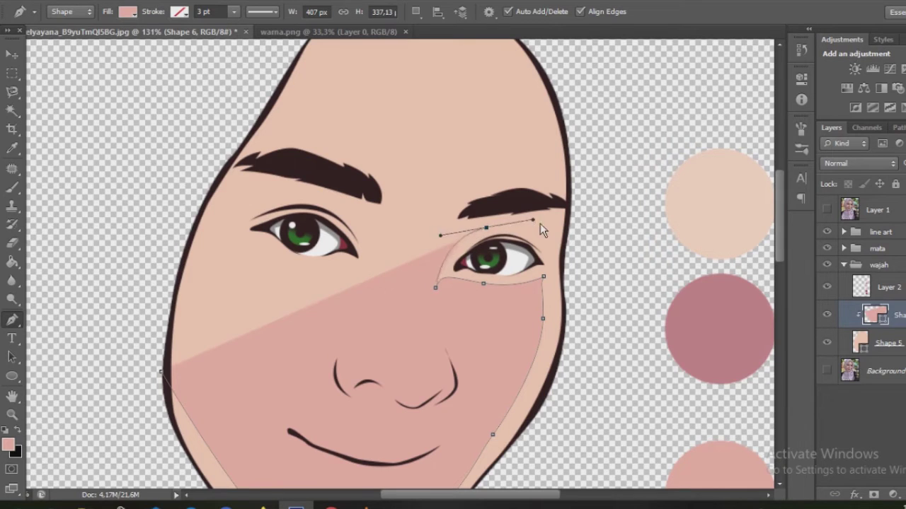
# - Extend the shading outline over the right brow, across the forehead and between the brows
pyautogui.click(445, 241)
pyautogui.moveTo(464, 193); pyautogui.dragTo(535, 166)
pyautogui.scroll(2, 568, 223)
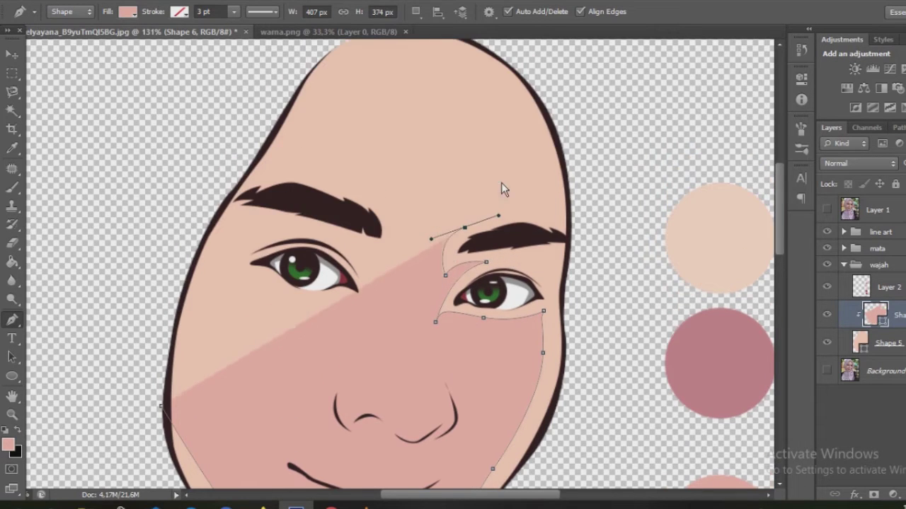
pyautogui.scroll(5, 564, 225)
pyautogui.moveTo(468, 156); pyautogui.dragTo(430, 148)
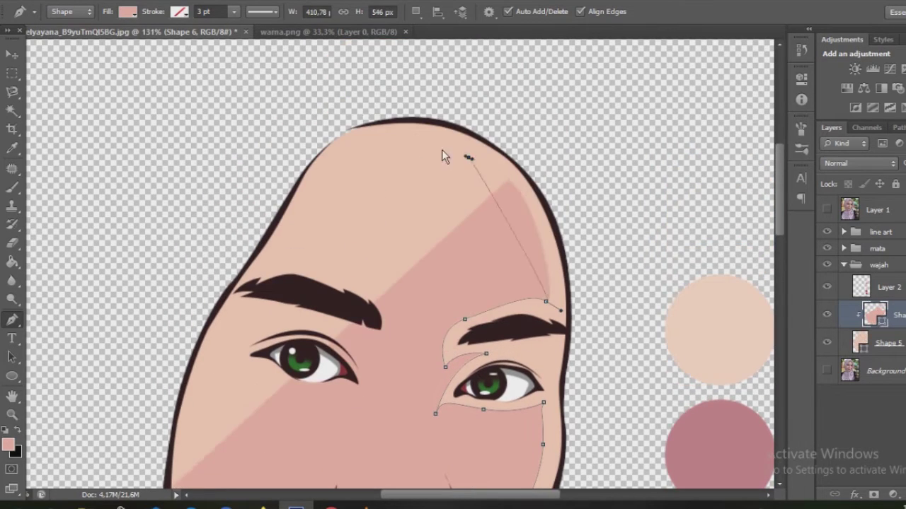
pyautogui.moveTo(325, 200); pyautogui.dragTo(315, 217)
pyautogui.click(282, 255)
pyautogui.scroll(-1, 317, 245)
pyautogui.moveTo(347, 254); pyautogui.dragTo(364, 260)
pyautogui.moveTo(387, 327); pyautogui.dragTo(371, 379)
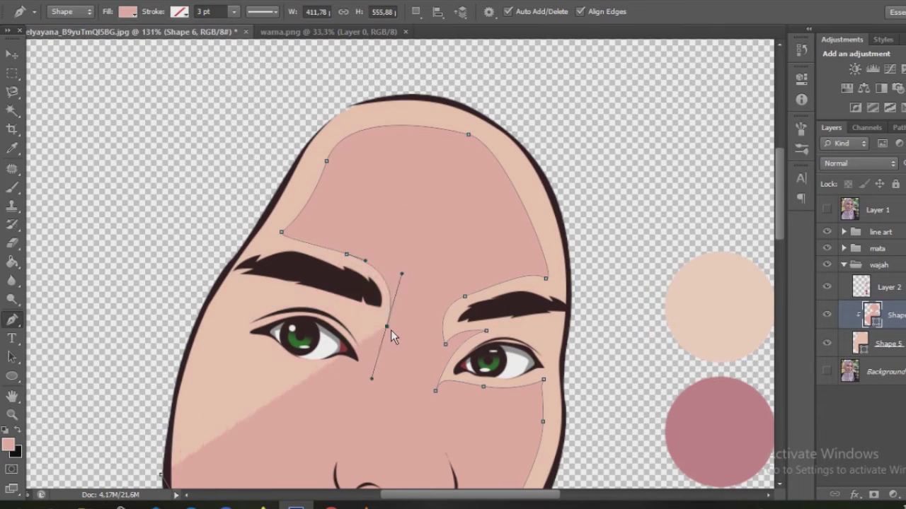
pyautogui.moveTo(332, 321); pyautogui.dragTo(347, 320)
# - Curve the outline around the left eye up to the left brow and close the shading shape
pyautogui.scroll(3, 348, 316)
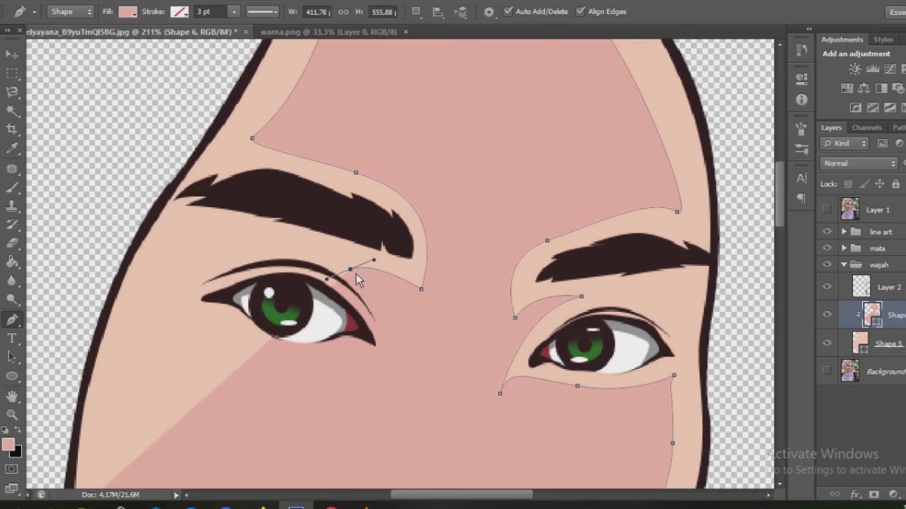
pyautogui.scroll(-2, 353, 273)
pyautogui.scroll(-2, 388, 315)
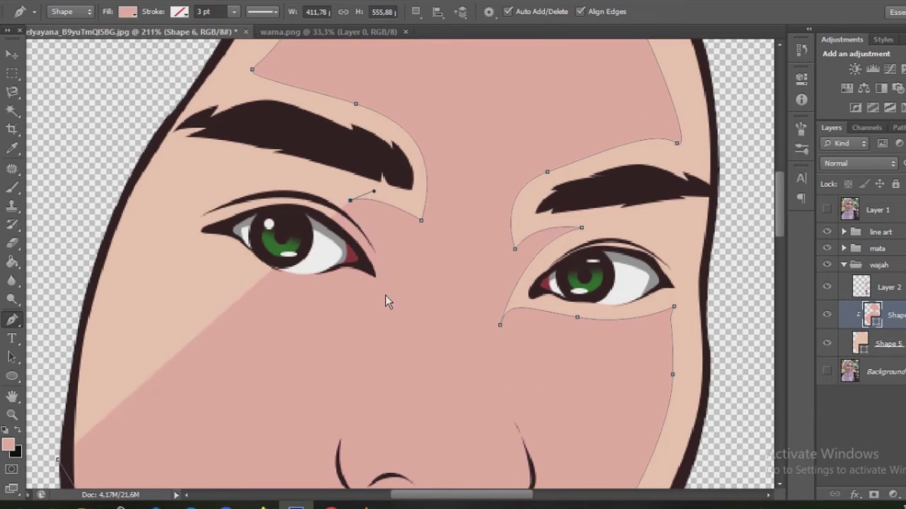
pyautogui.moveTo(381, 287); pyautogui.dragTo(372, 345)
pyautogui.moveTo(259, 281); pyautogui.dragTo(190, 245)
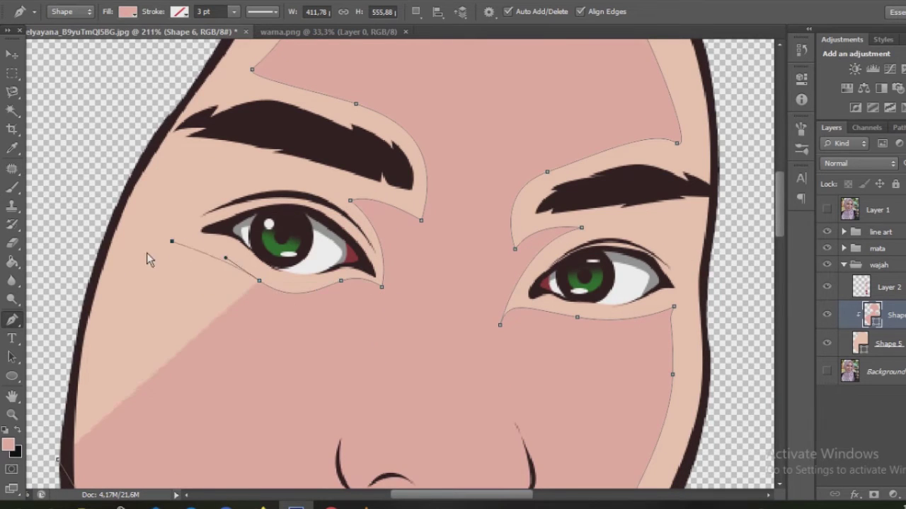
pyautogui.click(172, 241)
pyautogui.moveTo(248, 185)
pyautogui.mouseDown()
pyautogui.moveTo(314, 180)
pyautogui.moveTo(279, 182)
pyautogui.mouseUp()
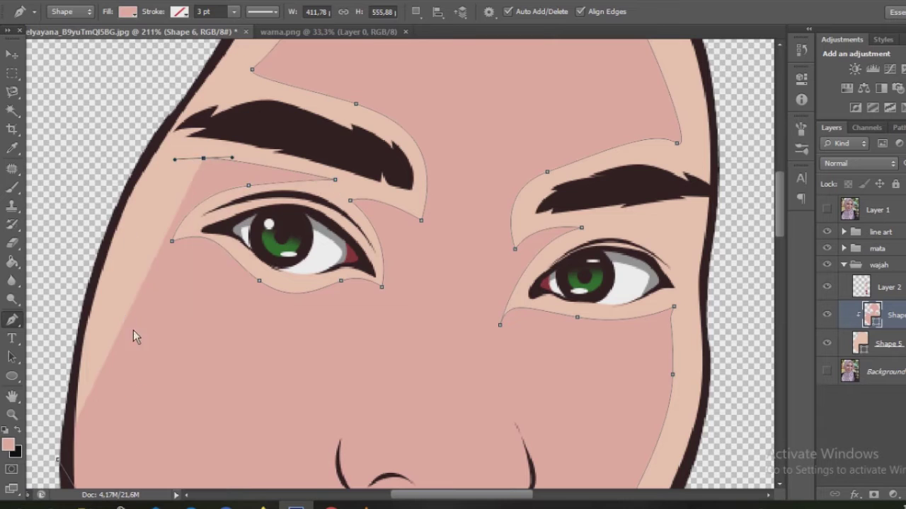
pyautogui.scroll(-2, 133, 330)
pyautogui.scroll(1, 158, 340)
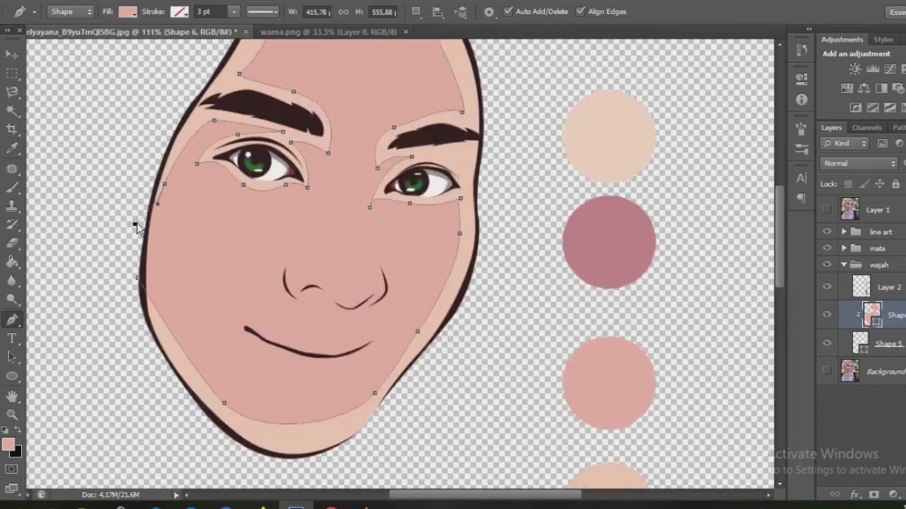
pyautogui.scroll(-3, 136, 301)
pyautogui.scroll(1, 345, 414)
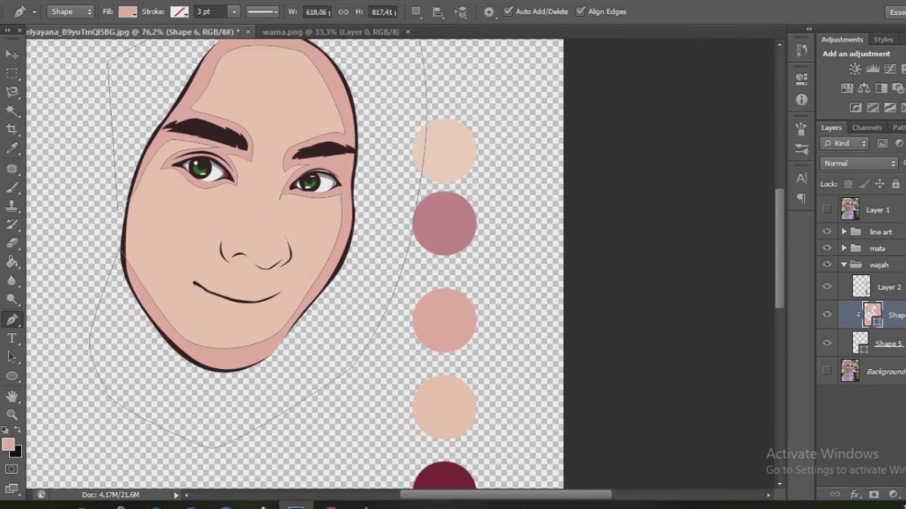
pyautogui.click(884, 372)
pyautogui.scroll(1, 299, 225)
pyautogui.scroll(6, 339, 233)
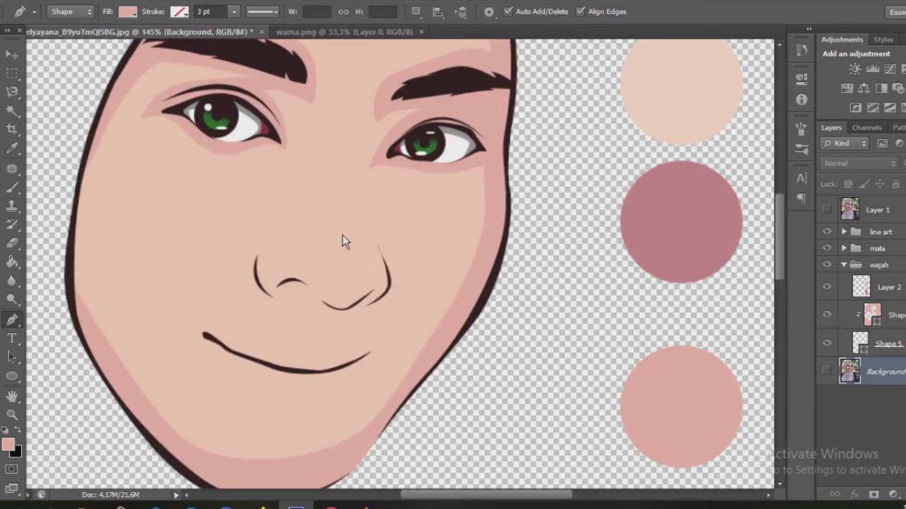
# - Add a new empty layer clipped to the shading, discarding an accidental lip shape start
pyautogui.scroll(2, 339, 230)
pyautogui.scroll(-3, 354, 234)
pyautogui.hotkey('ctrl', 'shift', 'alt', 'n')
pyautogui.hotkey('ctrl', 'alt', 'g')
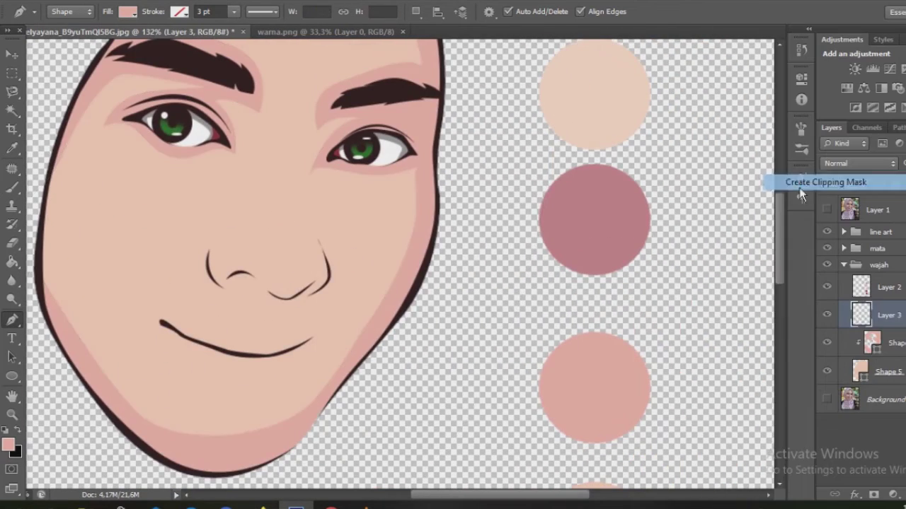
pyautogui.scroll(-2, 353, 248)
pyautogui.scroll(1, 226, 315)
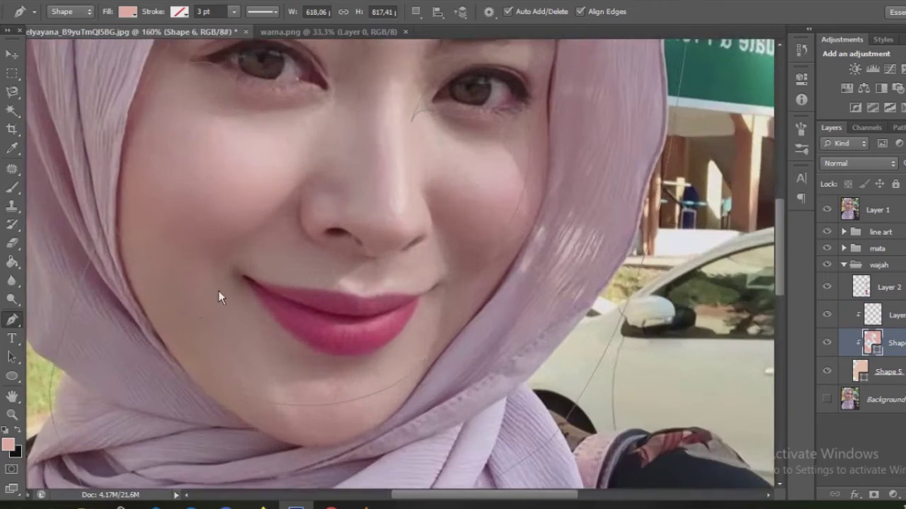
pyautogui.scroll(3, 218, 291)
pyautogui.scroll(2, 293, 323)
pyautogui.click(195, 278)
pyautogui.hotkey('ctrl', 'z')
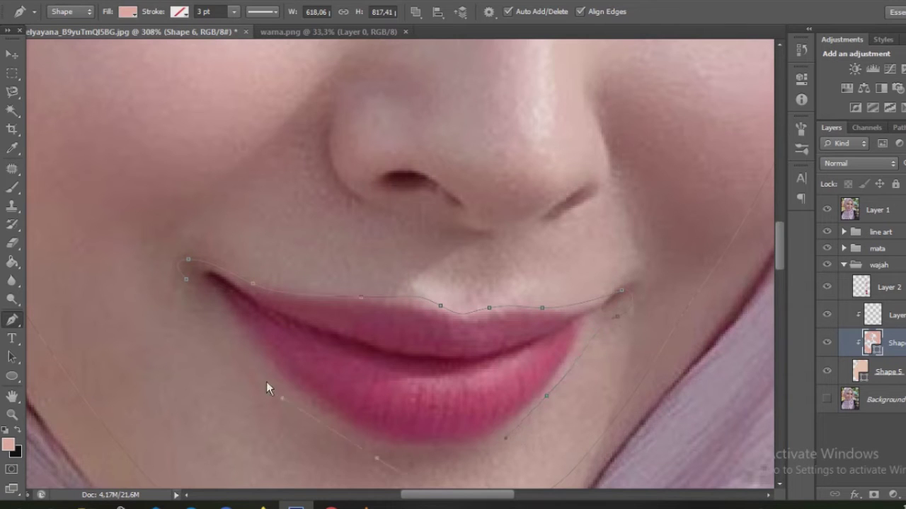
pyautogui.scroll(-3, 318, 432)
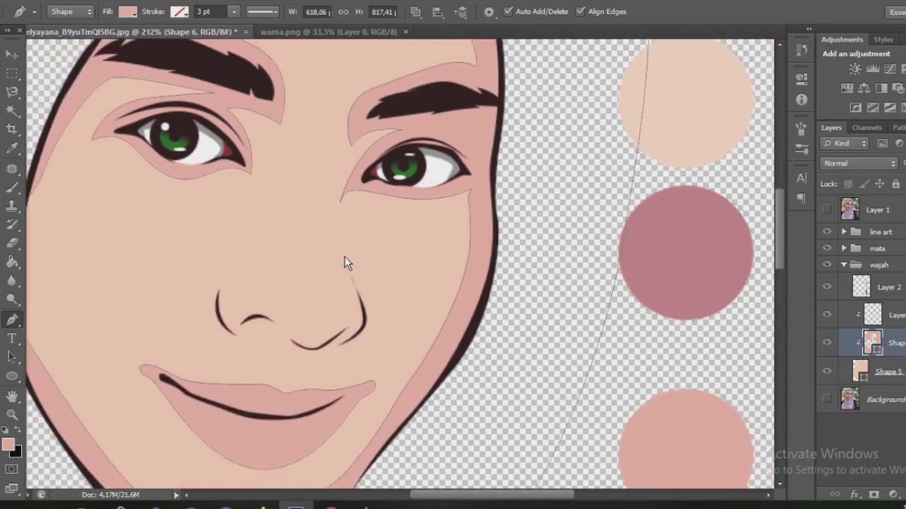
pyautogui.scroll(3, 344, 256)
# - Trace nose shading along the right side, the nose bottom and around the nostrils
pyautogui.moveTo(389, 316); pyautogui.dragTo(391, 323)
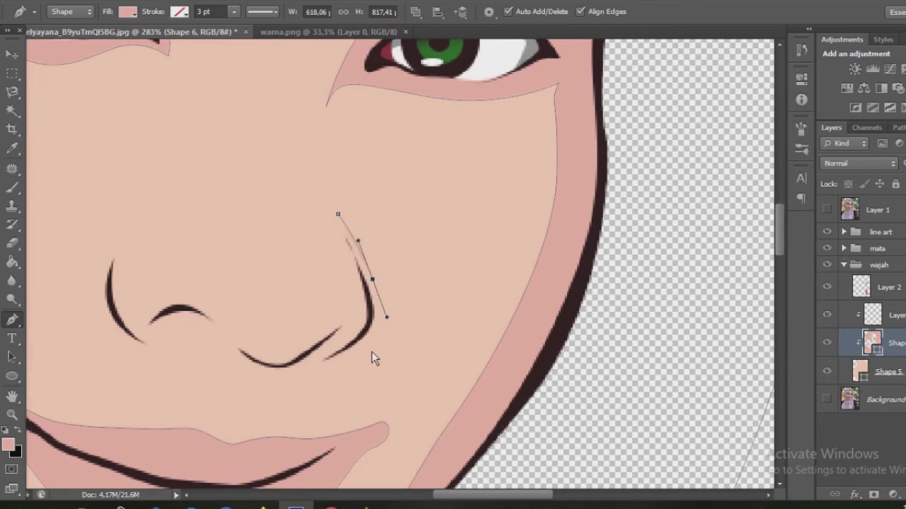
pyautogui.moveTo(314, 370); pyautogui.dragTo(240, 387)
pyautogui.keyDown('alt'); pyautogui.click(314, 369); pyautogui.keyUp('alt')
pyautogui.click(344, 338)
pyautogui.click(280, 372)
pyautogui.moveTo(254, 374); pyautogui.dragTo(227, 343)
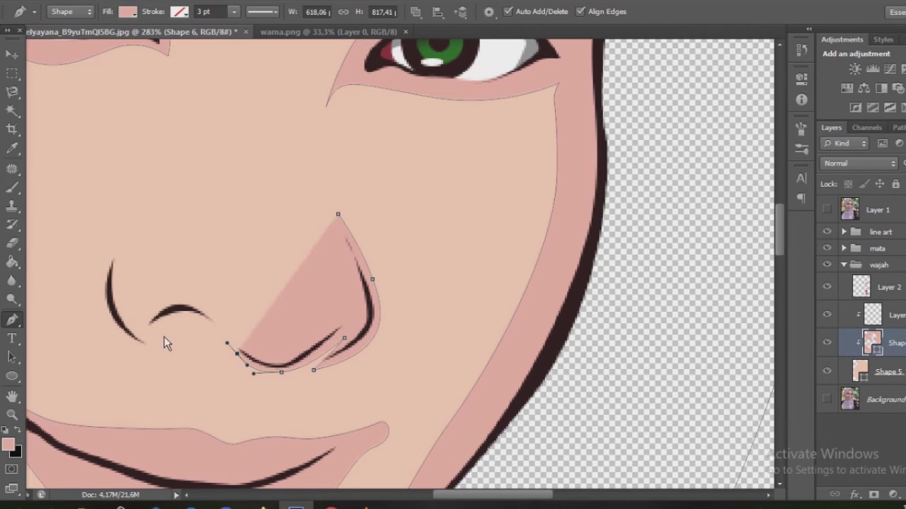
pyautogui.keyDown('alt'); pyautogui.click(154, 333); pyautogui.keyUp('alt')
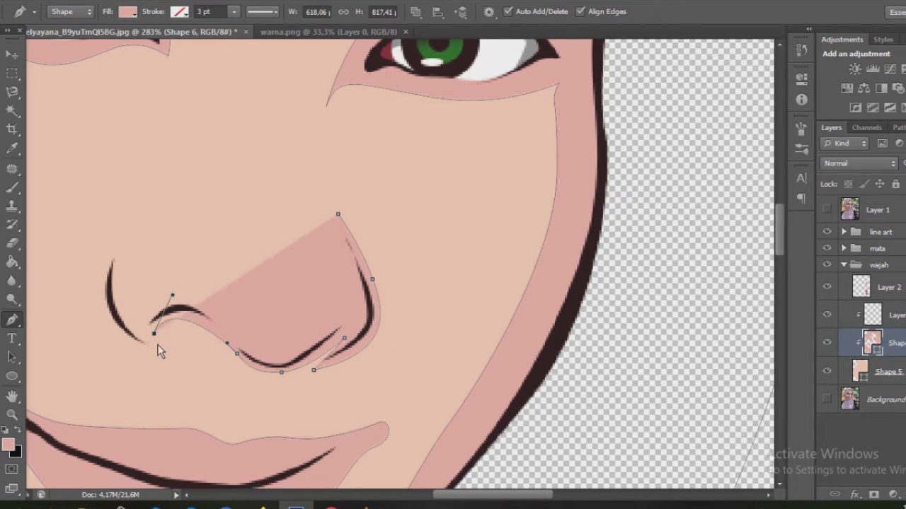
pyautogui.hotkey('ctrl', 'alt', 'z')
pyautogui.hotkey('ctrl', 'alt', 'z')
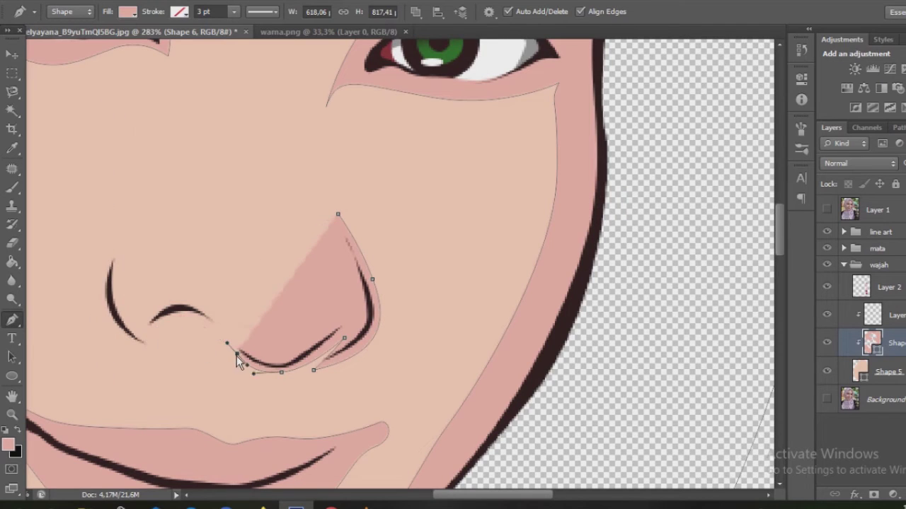
# - Finish the nose shading up the left side, close it at the top and commit
pyautogui.moveTo(147, 349); pyautogui.dragTo(124, 423)
pyautogui.moveTo(113, 243); pyautogui.dragTo(157, 146)
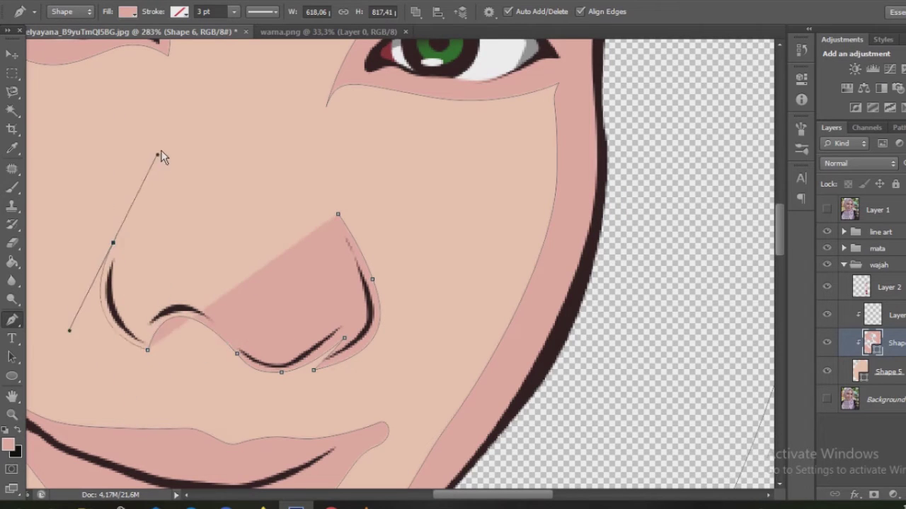
pyautogui.click(148, 346)
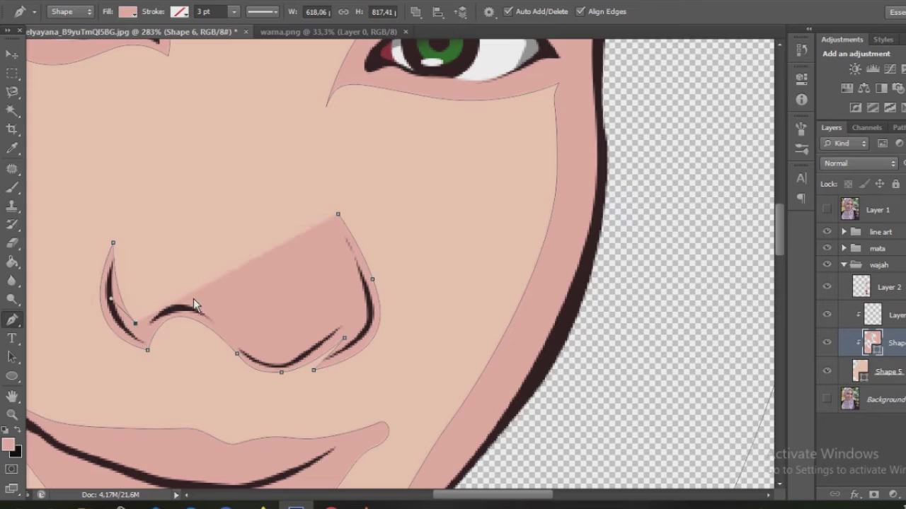
pyautogui.moveTo(244, 335); pyautogui.dragTo(264, 355)
pyautogui.moveTo(324, 319); pyautogui.dragTo(350, 301)
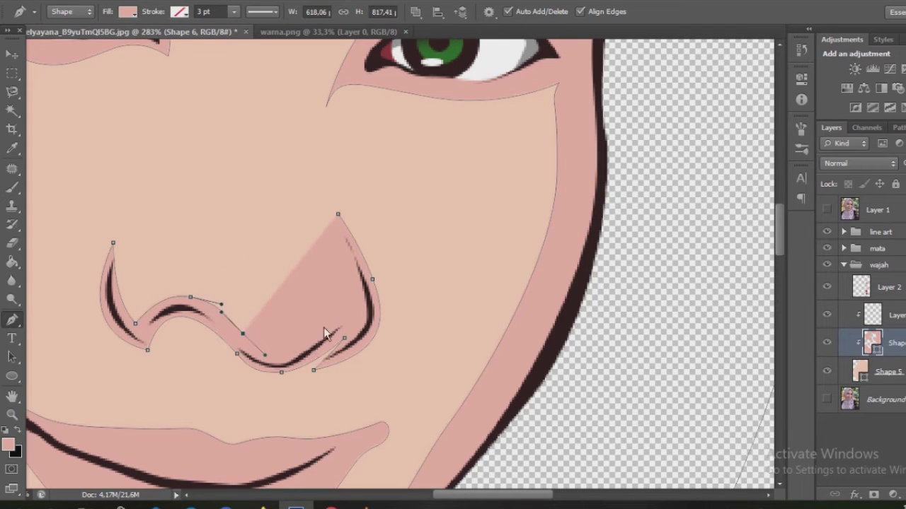
pyautogui.click(345, 314)
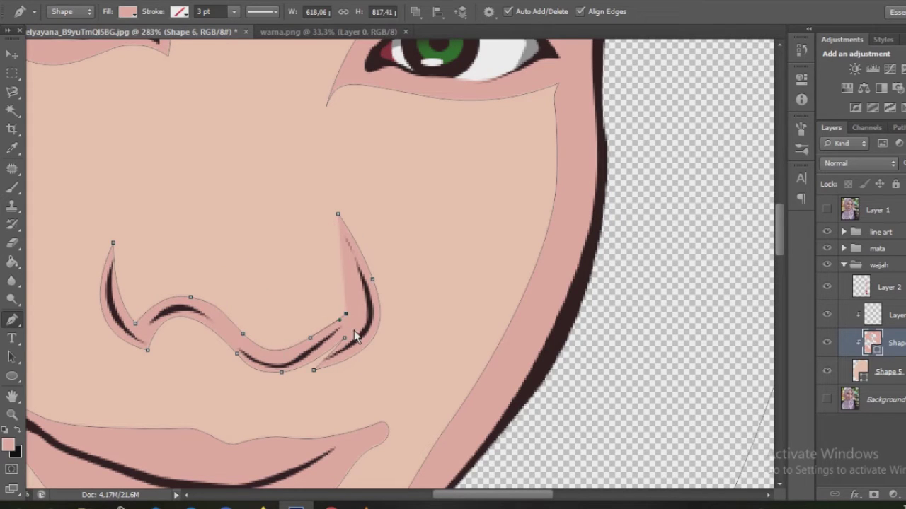
pyautogui.click(337, 214)
pyautogui.hotkey('ctrl', '-')
pyautogui.hotkey('ctrl', '-')
pyautogui.hotkey('ctrl', '-')
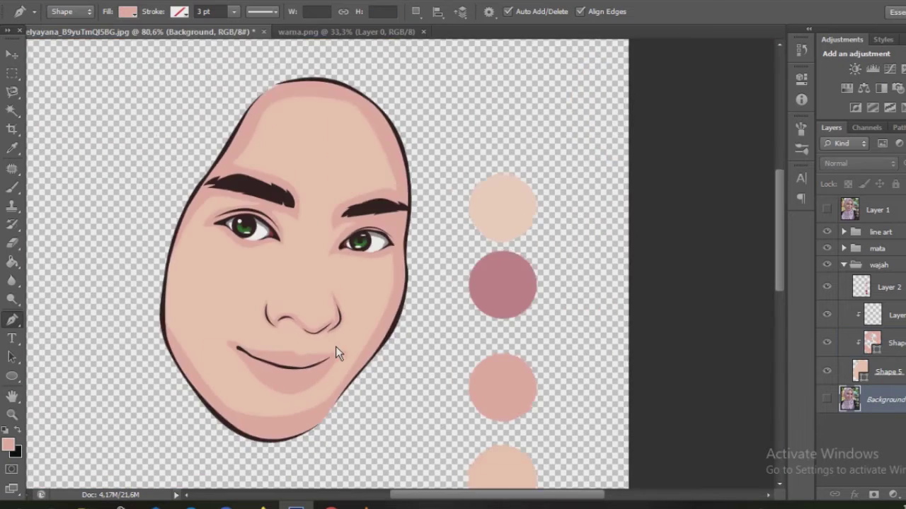
# - With Layer 3 selected, sample the darker mauve swatch as the foreground colour using the Eyedropper
pyautogui.scroll(1, 239, 343)
pyautogui.scroll(1, 245, 339)
pyautogui.scroll(2, 255, 326)
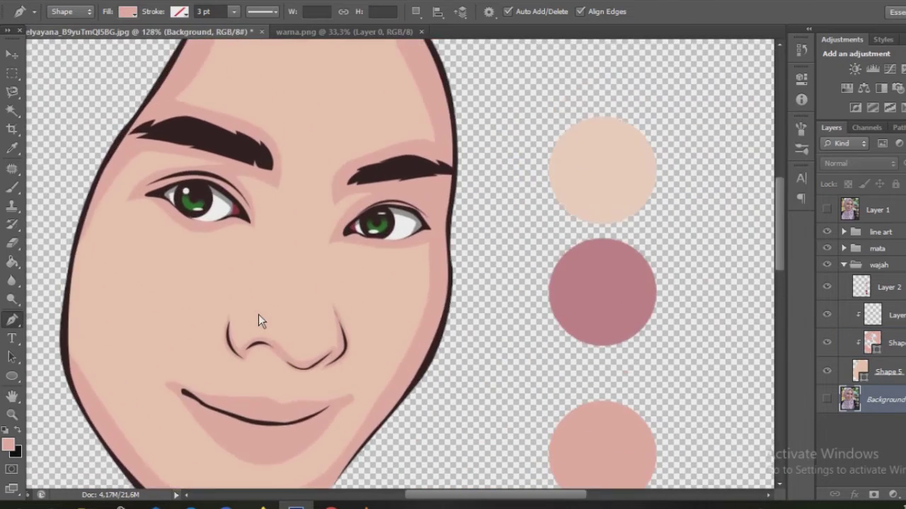
pyautogui.scroll(2, 251, 300)
pyautogui.scroll(-4, 249, 295)
pyautogui.click(873, 315)
pyautogui.press('i')
pyautogui.click(8, 445)
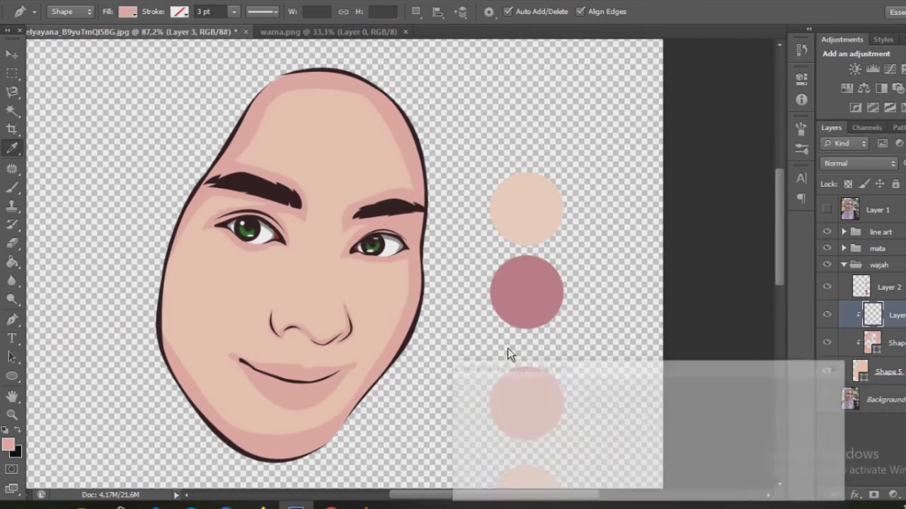
pyautogui.click(835, 393)
pyautogui.press('p')
# - Briefly toggle the reference photo, then start a mauve shading shape along the left jawline
pyautogui.scroll(-1, 334, 270)
pyautogui.scroll(2, 344, 280)
pyautogui.scroll(1, 363, 276)
pyautogui.scroll(-2, 363, 281)
pyautogui.click(827, 210)
pyautogui.scroll(-1, 390, 176)
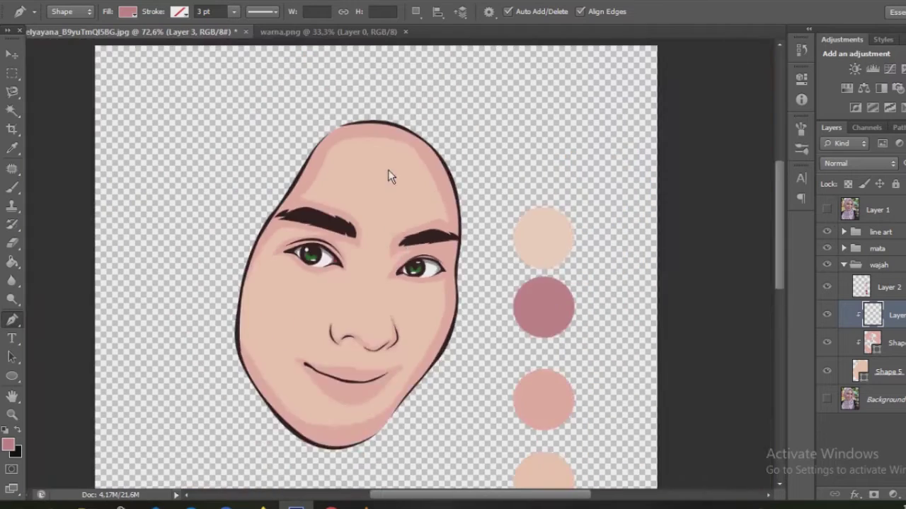
pyautogui.scroll(3, 427, 216)
pyautogui.scroll(-3, 439, 305)
pyautogui.scroll(-1, 449, 398)
pyautogui.scroll(-1, 326, 354)
pyautogui.hscroll(-1, 209, 311)
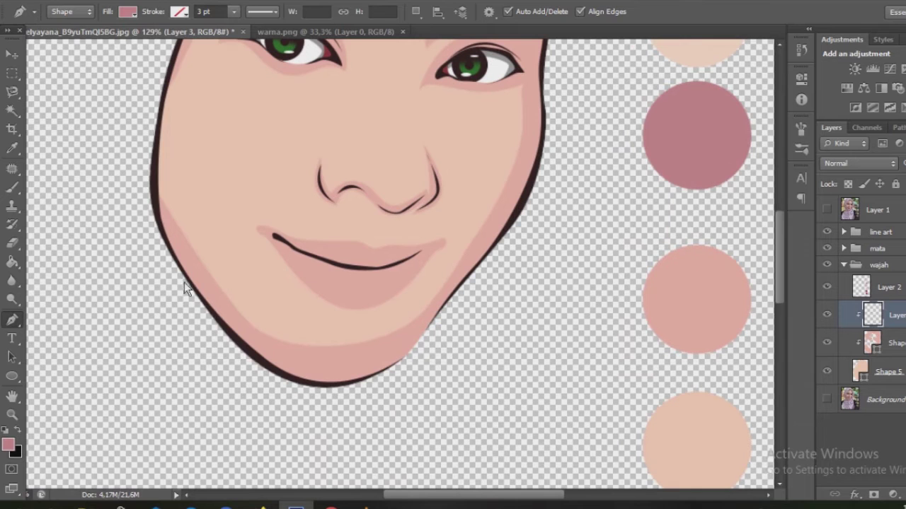
pyautogui.click(150, 211)
pyautogui.click(230, 311)
# - Trace the mauve chin shading along the jaw and around the chin, then close it
pyautogui.click(356, 365)
pyautogui.click(448, 335)
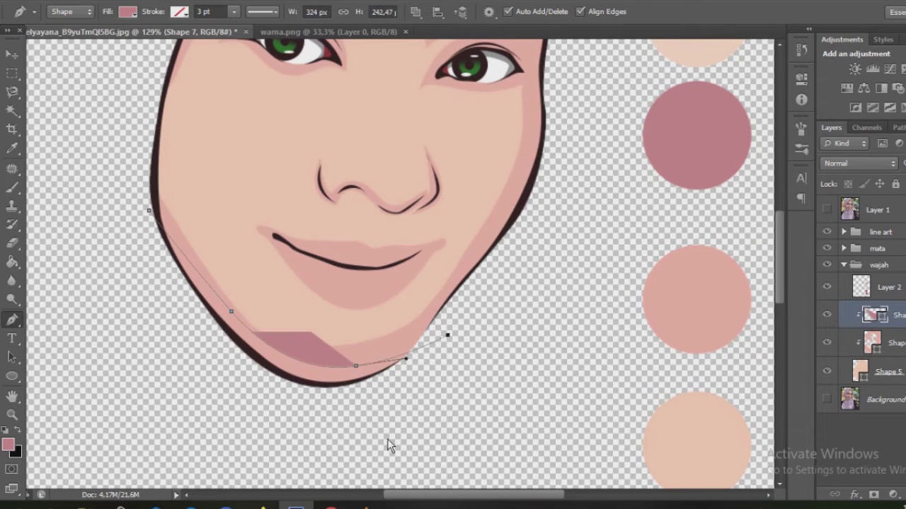
pyautogui.click(423, 432)
pyautogui.click(258, 432)
pyautogui.click(151, 214)
pyautogui.scroll(-3, 210, 292)
pyautogui.scroll(1, 347, 273)
pyautogui.scroll(1, 324, 404)
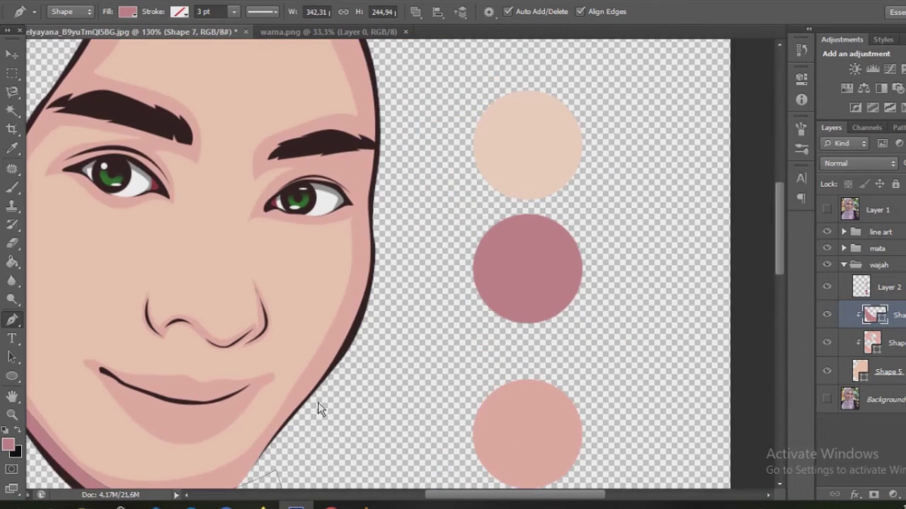
pyautogui.scroll(1, 154, 411)
pyautogui.scroll(2, 153, 404)
# - Add a smooth point under the lower lip and the right lip corner to finish the lip shape
pyautogui.moveTo(346, 340); pyautogui.dragTo(427, 306)
pyautogui.click(457, 238)
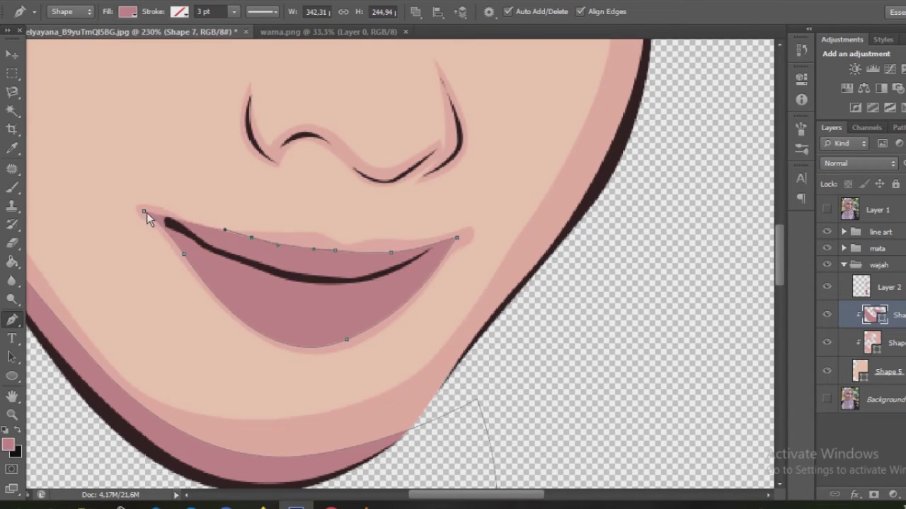
pyautogui.click(143, 211)
pyautogui.scroll(-5, 152, 233)
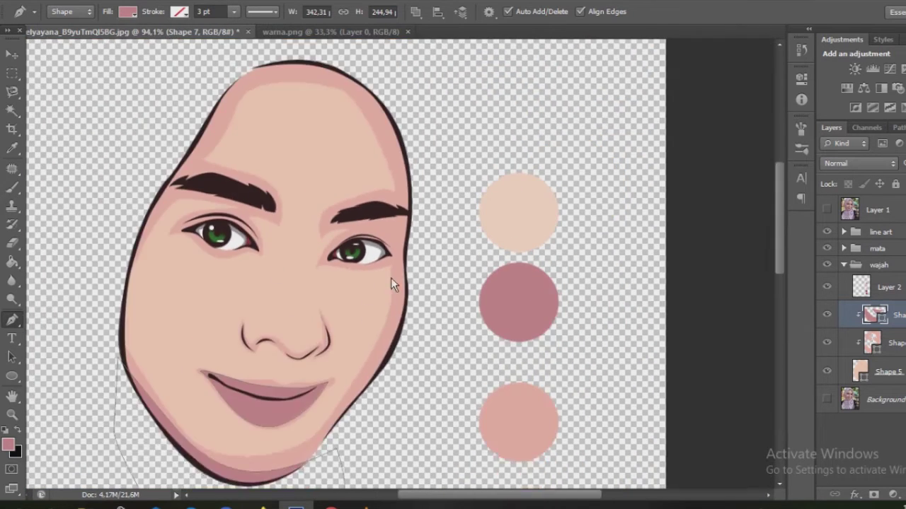
pyautogui.scroll(5, 385, 287)
pyautogui.scroll(-2, 457, 445)
pyautogui.scroll(-3, 453, 404)
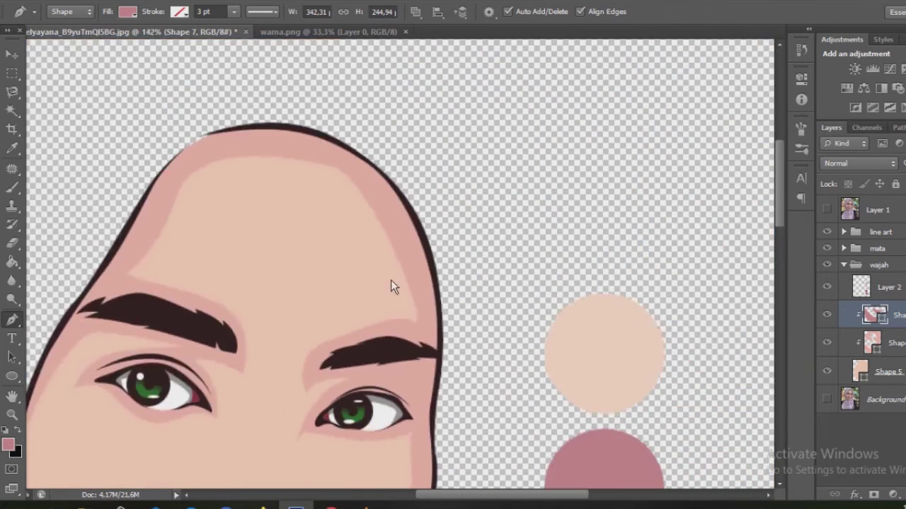
pyautogui.scroll(2, 394, 287)
pyautogui.scroll(2, 418, 429)
# - Discard stray path points and begin a curved mauve shading outline under the right eye
pyautogui.click(448, 470)
pyautogui.click(424, 408)
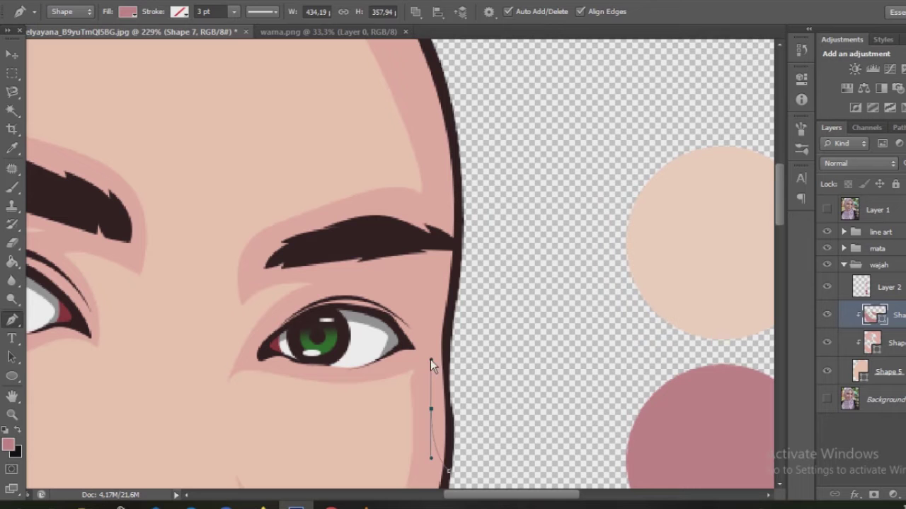
pyautogui.hotkey('ctrl', 'z')
pyautogui.hotkey('ctrl', 'z')
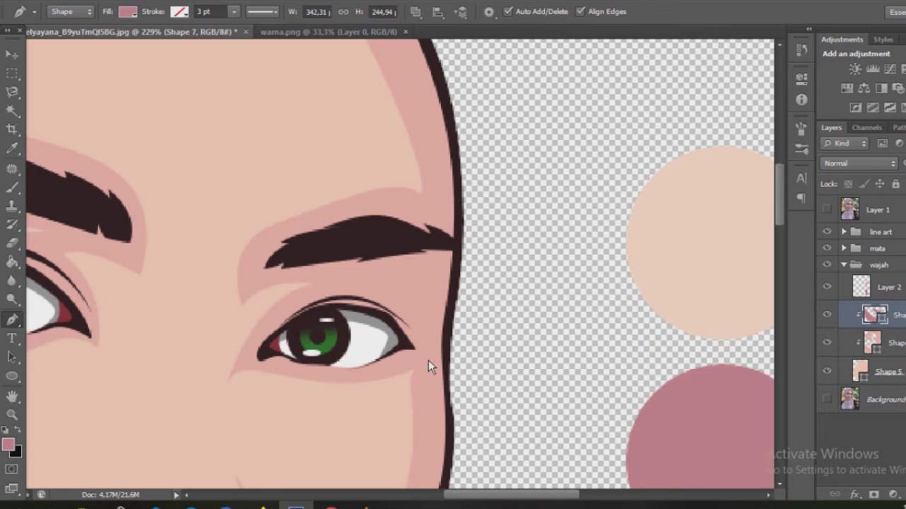
pyautogui.scroll(-1, 273, 304)
pyautogui.scroll(2, 234, 337)
pyautogui.scroll(-2, 217, 348)
pyautogui.scroll(-1, 212, 357)
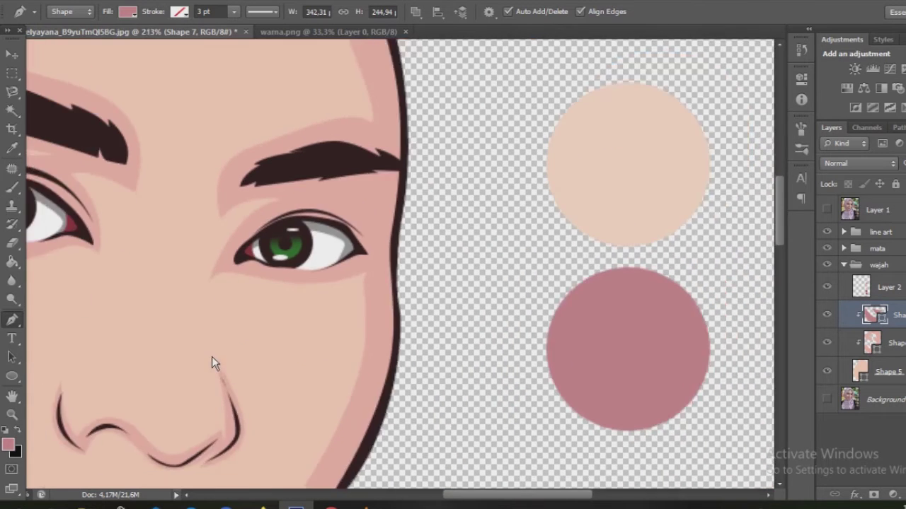
pyautogui.scroll(2, 225, 310)
pyautogui.moveTo(426, 253); pyautogui.dragTo(388, 264)
pyautogui.moveTo(330, 271); pyautogui.dragTo(259, 276)
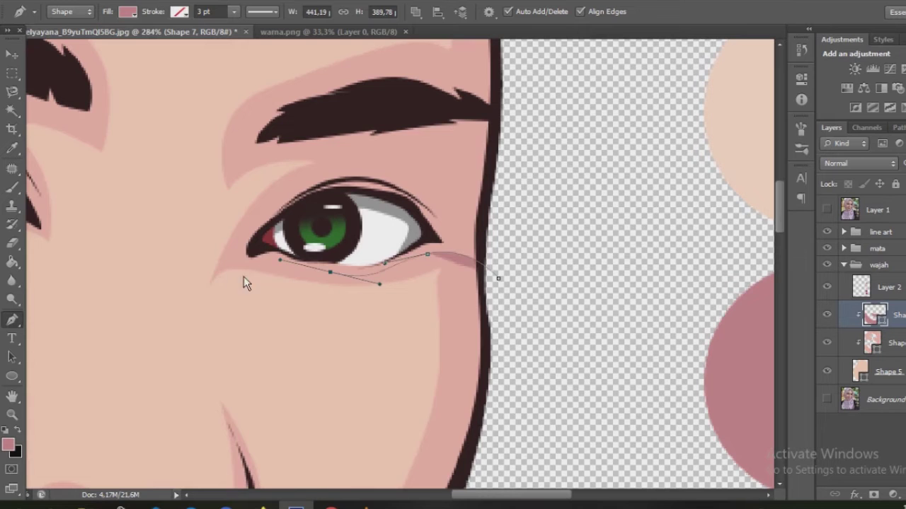
# - Curve the mauve shading outline under the right eye, checking it against the reference photo
pyautogui.moveTo(197, 330); pyautogui.dragTo(312, 286)
pyautogui.moveTo(324, 252)
pyautogui.mouseDown()
pyautogui.moveTo(324, 299)
pyautogui.moveTo(361, 350)
pyautogui.moveTo(368, 385)
pyautogui.mouseUp()
pyautogui.scroll(-2, 333, 308)
pyautogui.click(832, 210)
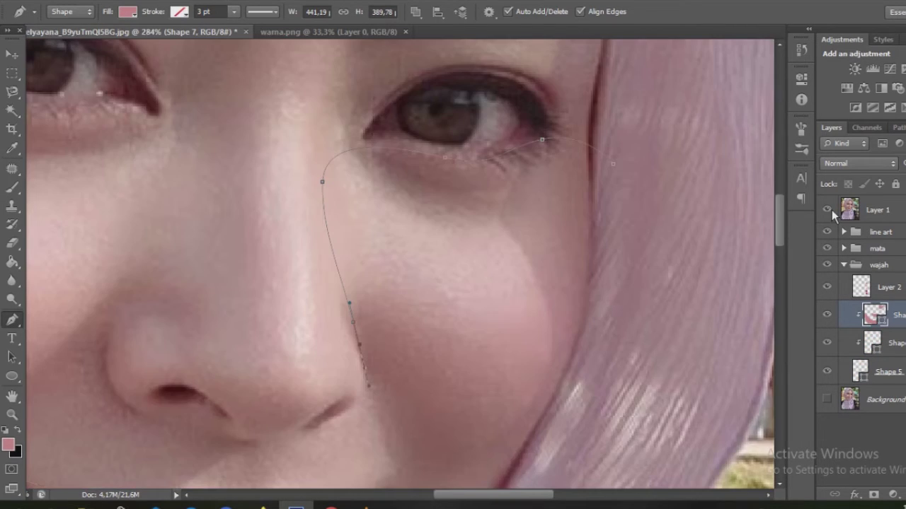
pyautogui.click(831, 209)
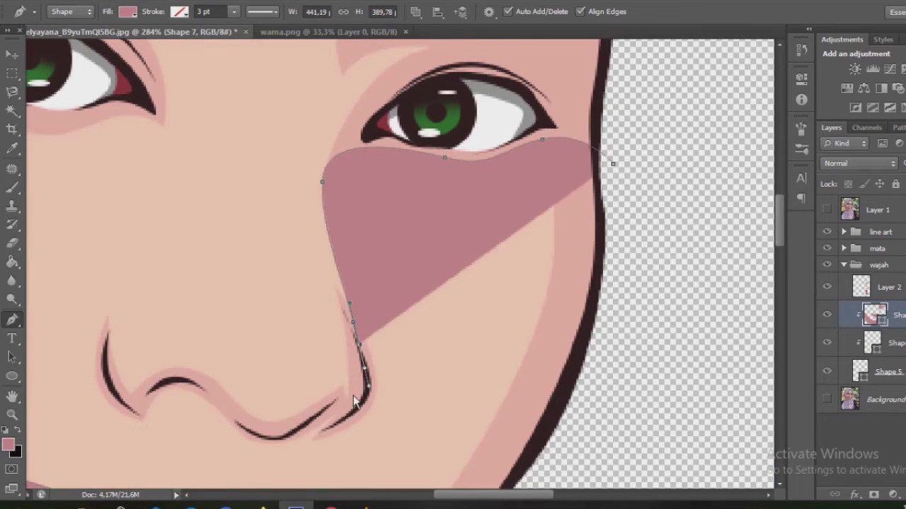
# - Anchor the shading beside the nostril and curve it up past the nose and right eye
pyautogui.moveTo(321, 412); pyautogui.dragTo(304, 425)
pyautogui.moveTo(314, 237); pyautogui.dragTo(283, 112)
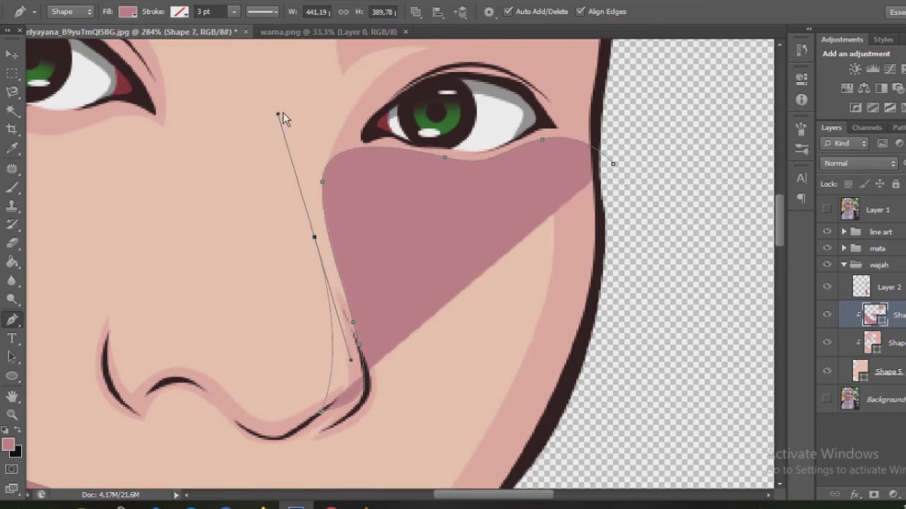
pyautogui.scroll(3, 333, 154)
pyautogui.scroll(2, 353, 209)
pyautogui.moveTo(383, 192); pyautogui.dragTo(439, 183)
pyautogui.moveTo(269, 228); pyautogui.dragTo(254, 283)
pyautogui.scroll(3, 310, 234)
# - Extend the shading outline along the right eyebrow and preview the shape
pyautogui.moveTo(309, 234)
pyautogui.mouseDown()
pyautogui.moveTo(403, 212)
pyautogui.moveTo(445, 219)
pyautogui.mouseUp()
pyautogui.click(482, 211)
pyautogui.scroll(-3, 482, 210)
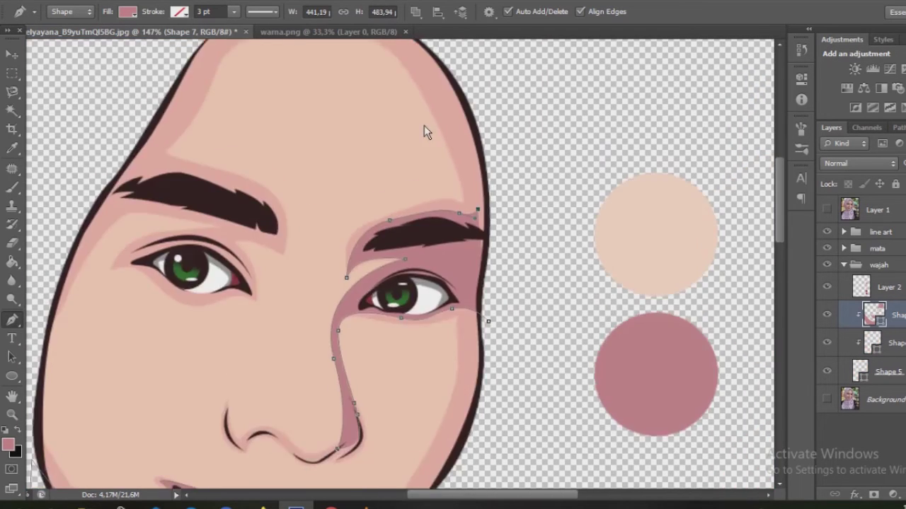
pyautogui.scroll(3, 424, 133)
pyautogui.moveTo(354, 158); pyautogui.dragTo(265, 121)
pyautogui.scroll(-2, 546, 194)
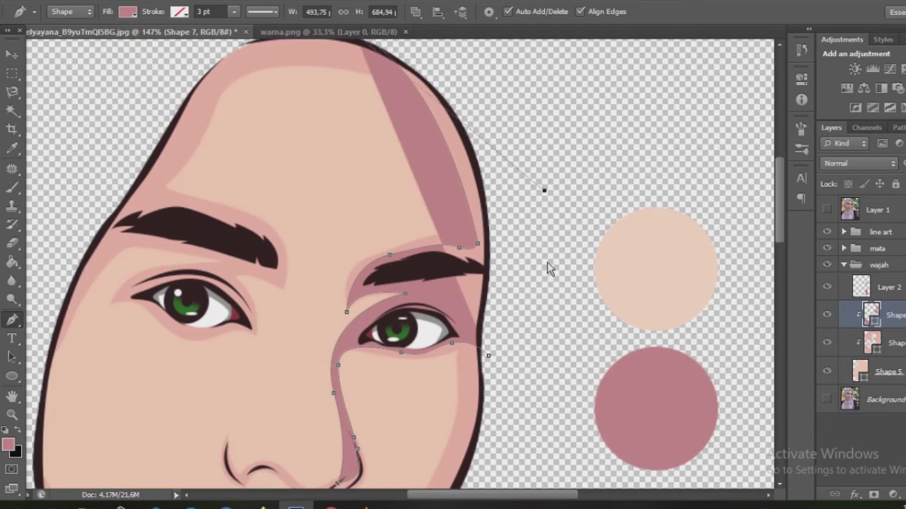
pyautogui.scroll(-2, 546, 202)
pyautogui.click(884, 399)
# - Reselect the cheek shading shape and remove its last points beside the nose
pyautogui.scroll(-3, 329, 213)
pyautogui.scroll(2, 495, 232)
pyautogui.scroll(1, 432, 220)
pyautogui.scroll(-3, 419, 260)
pyautogui.scroll(1, 419, 259)
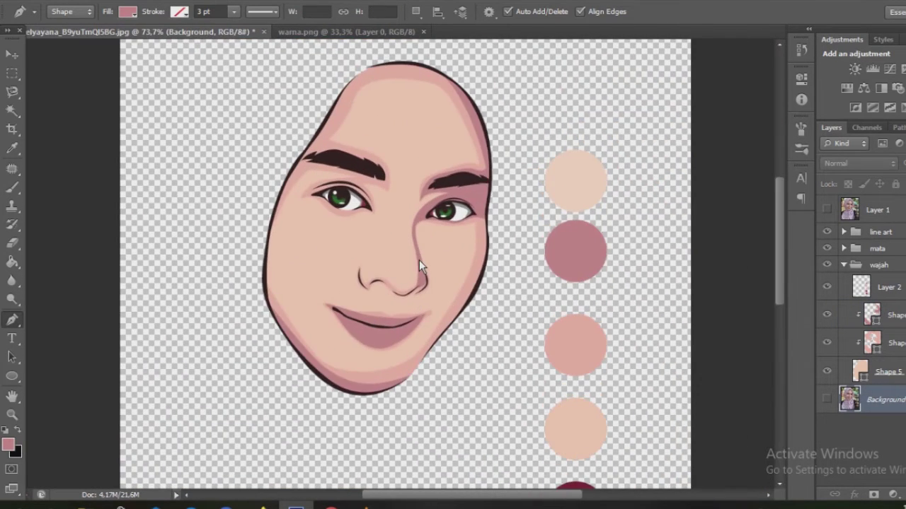
pyautogui.scroll(1, 419, 260)
pyautogui.scroll(1, 419, 261)
pyautogui.scroll(2, 419, 261)
pyautogui.scroll(2, 438, 245)
pyautogui.scroll(2, 438, 245)
pyautogui.keyDown('ctrl'); pyautogui.click(438, 244); pyautogui.keyUp('ctrl')
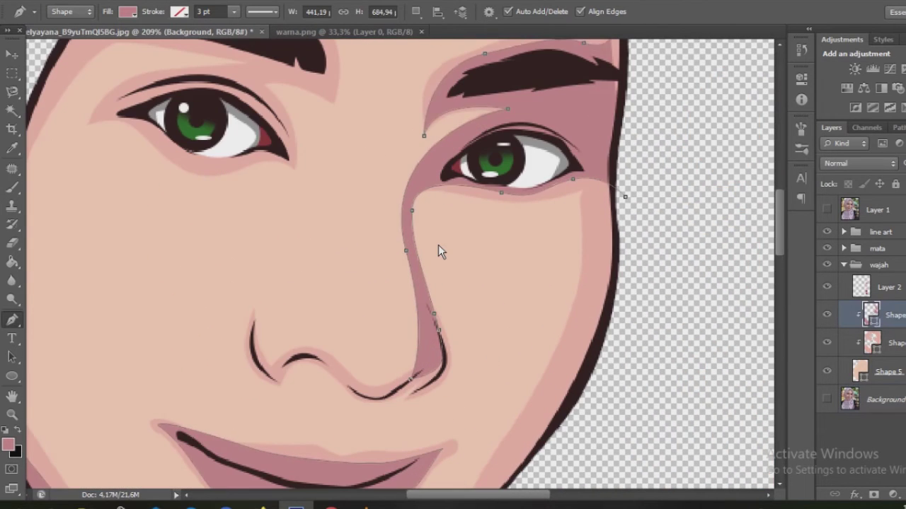
pyautogui.hotkey('ctrl', 'alt', 'z')
pyautogui.hotkey('ctrl', 'alt', 'z')
pyautogui.hotkey('ctrl', 'alt', 'z')
pyautogui.hotkey('ctrl', 'alt', 'z')
pyautogui.hotkey('ctrl', 'alt', 'z')
# - Re-trace the outline from the nose side up above the right eye and eyebrow
pyautogui.click(427, 302)
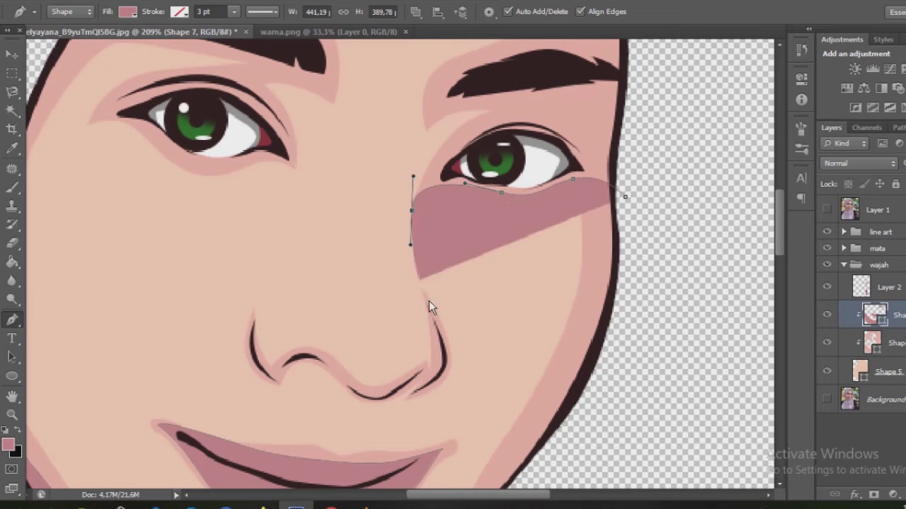
pyautogui.moveTo(409, 226)
pyautogui.mouseDown()
pyautogui.moveTo(406, 180)
pyautogui.moveTo(430, 172)
pyautogui.mouseUp()
pyautogui.scroll(2, 430, 173)
pyautogui.moveTo(486, 157)
pyautogui.mouseDown()
pyautogui.moveTo(532, 152)
pyautogui.moveTo(433, 163)
pyautogui.mouseUp()
pyautogui.moveTo(483, 102); pyautogui.dragTo(488, 104)
pyautogui.click(550, 91)
pyautogui.scroll(3, 566, 177)
pyautogui.scroll(-2, 561, 132)
pyautogui.scroll(-2, 561, 132)
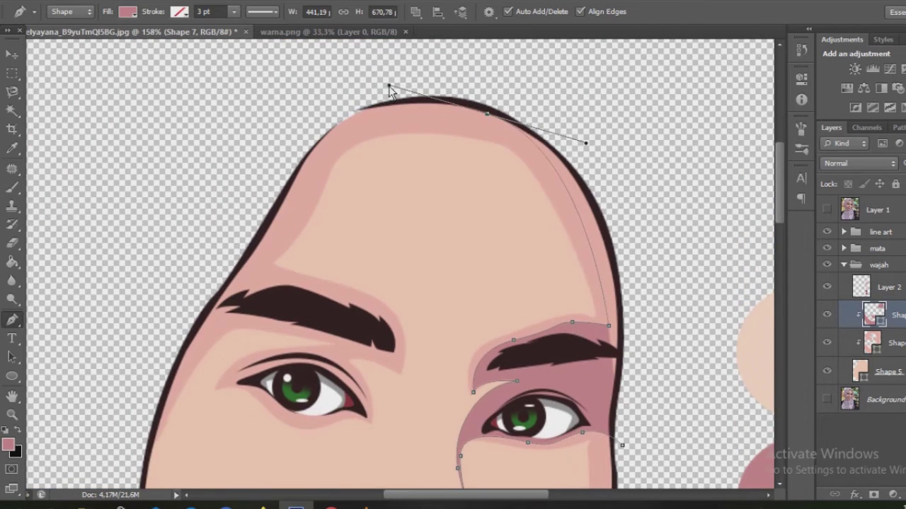
# - Reactivate the shading shape, undo an accidental extra shape, and preview the shading
pyautogui.scroll(-1, 657, 375)
pyautogui.scroll(-2, 572, 316)
pyautogui.scroll(-2, 573, 322)
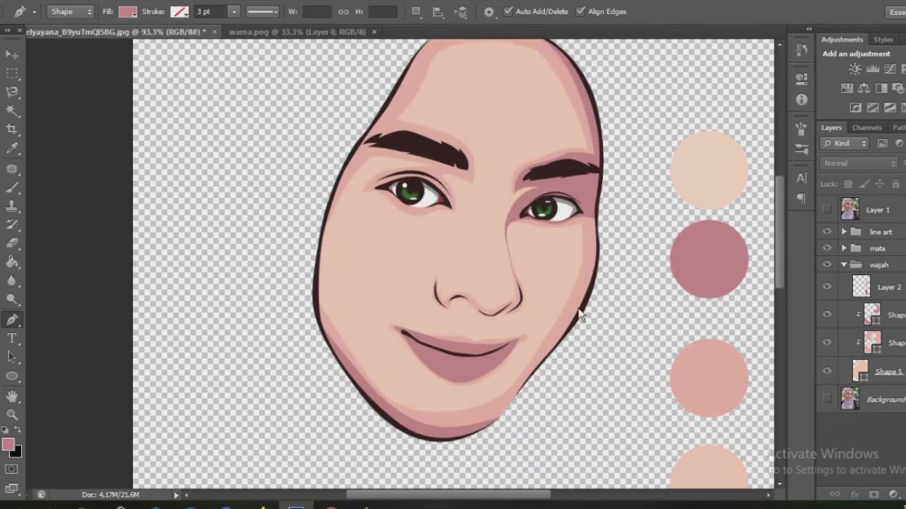
pyautogui.scroll(2, 580, 313)
pyautogui.scroll(-1, 580, 313)
pyautogui.scroll(2, 585, 269)
pyautogui.click(614, 225)
pyautogui.hotkey('ctrl', 'z')
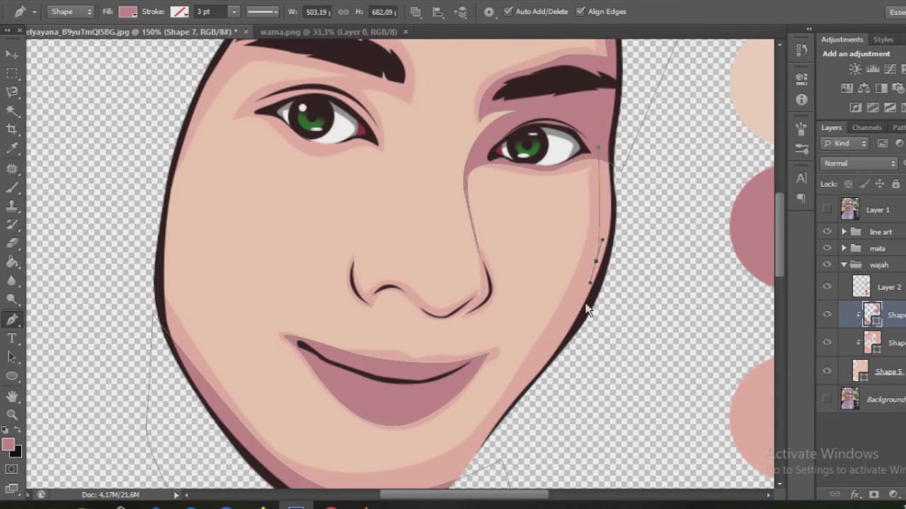
pyautogui.hotkey('alt', ',')
pyautogui.scroll(-2, 597, 313)
pyautogui.scroll(1, 407, 192)
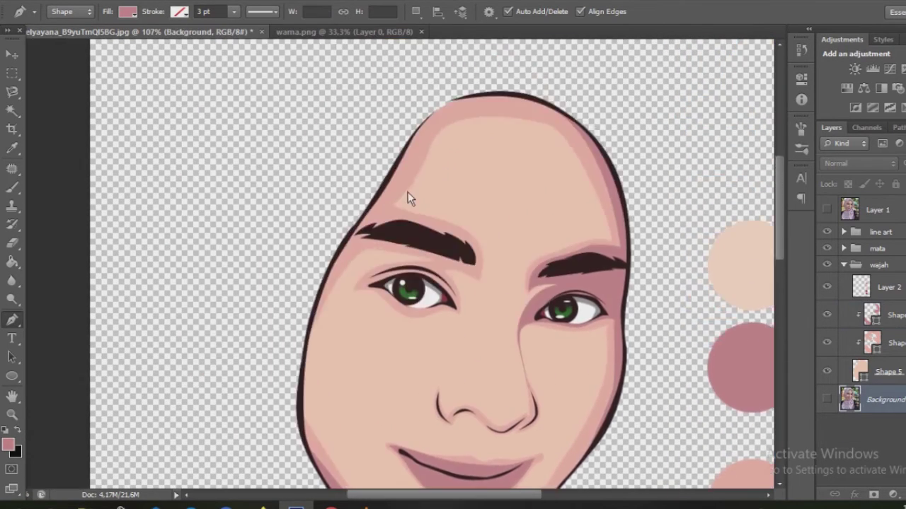
pyautogui.hotkey('ctrl', 'z')
pyautogui.scroll(3, 641, 136)
pyautogui.scroll(-3, 504, 172)
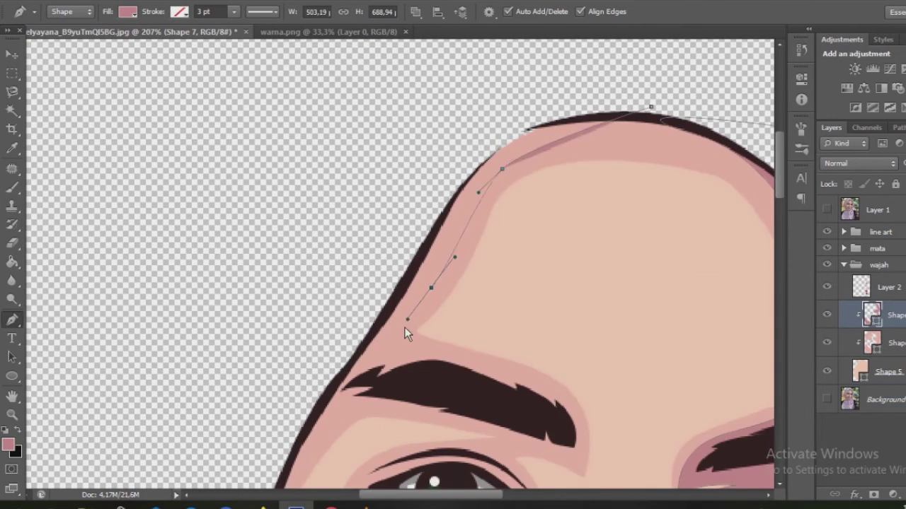
# - Run the shading along the top of the left eyebrow and curve it at the tip
pyautogui.click(501, 240)
pyautogui.click(453, 229)
pyautogui.click(404, 214)
pyautogui.scroll(-1, 567, 386)
pyautogui.moveTo(566, 390); pyautogui.dragTo(545, 495)
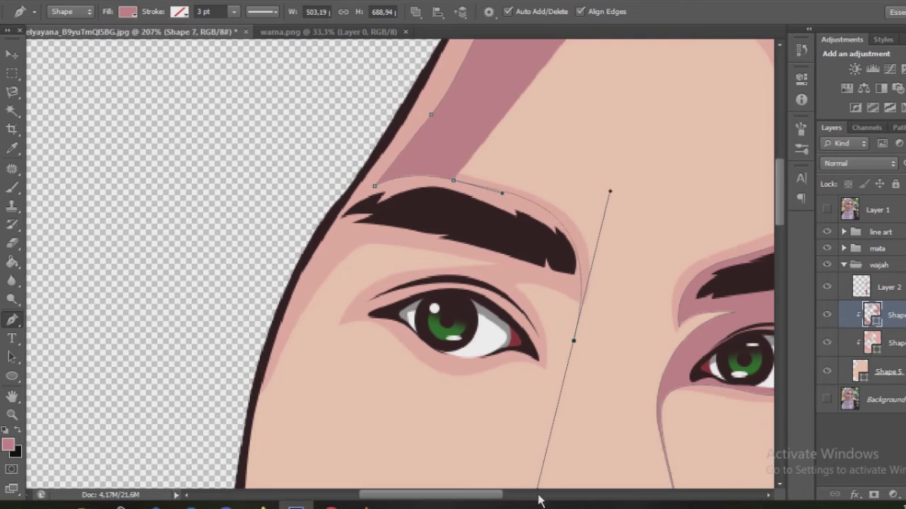
pyautogui.scroll(-1, 551, 460)
# - Trace the shading outline back along the left eyebrow's lower edge
pyautogui.keyDown('alt'); pyautogui.click(573, 335); pyautogui.keyUp('alt')
pyautogui.moveTo(550, 273); pyautogui.dragTo(519, 259)
pyautogui.moveTo(360, 226); pyautogui.dragTo(336, 229)
pyautogui.scroll(-2, 335, 229)
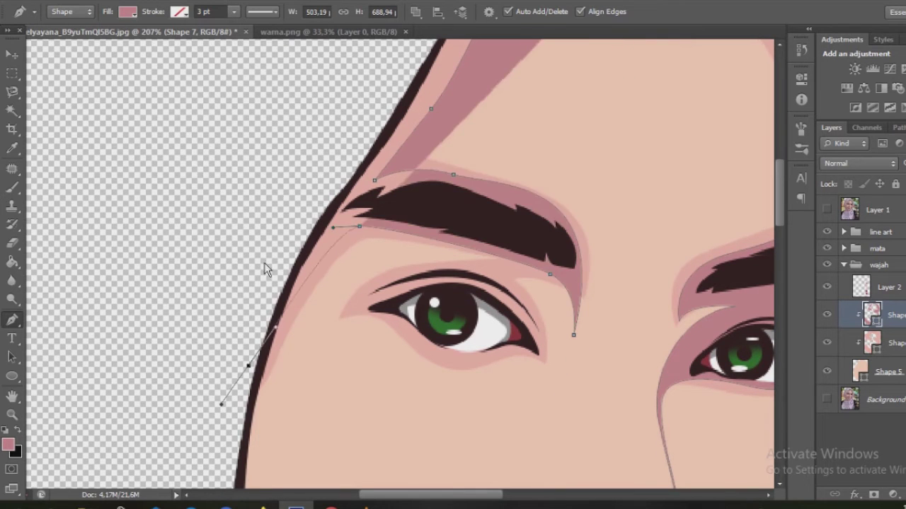
pyautogui.scroll(-5, 262, 269)
pyautogui.scroll(6, 310, 298)
pyautogui.scroll(2, 309, 298)
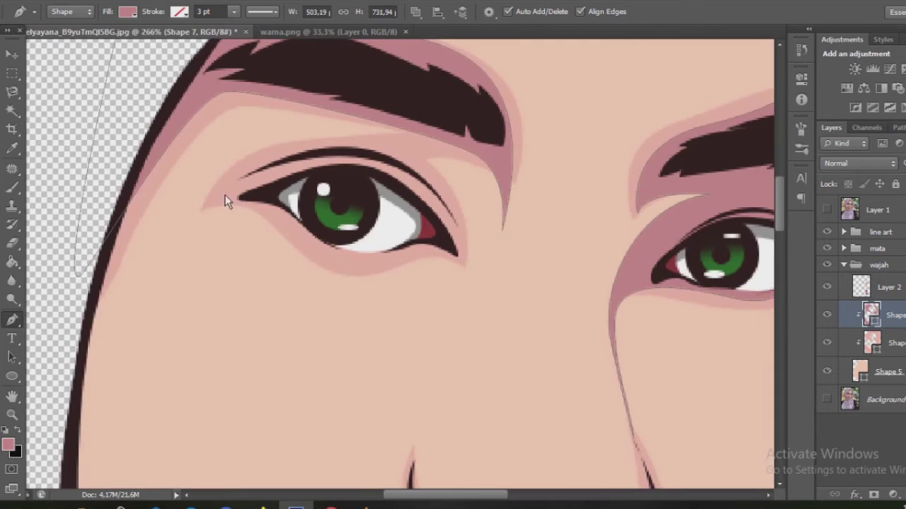
# - Outline the left eye along its upper and lower eyelids
pyautogui.moveTo(469, 249); pyautogui.dragTo(521, 449)
pyautogui.keyDown('alt'); pyautogui.click(469, 249); pyautogui.keyUp('alt')
pyautogui.click(462, 304)
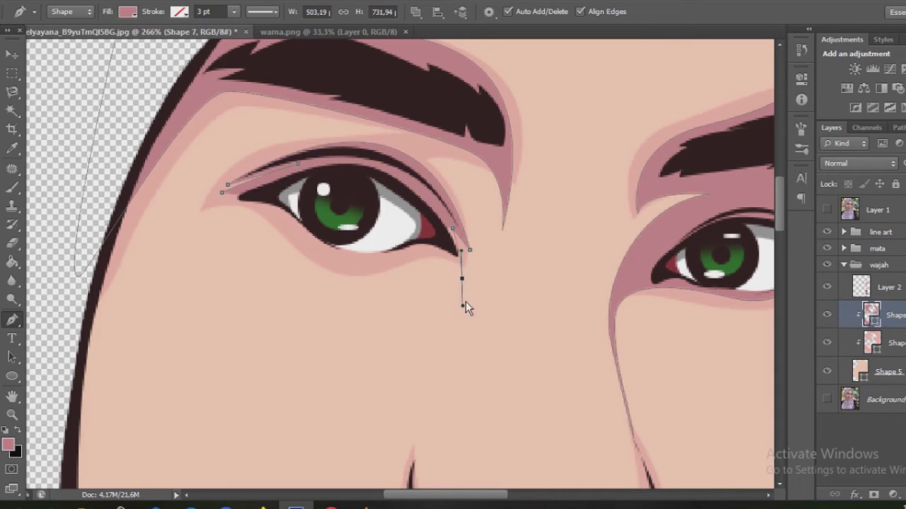
pyautogui.moveTo(413, 251); pyautogui.dragTo(383, 258)
pyautogui.moveTo(329, 259); pyautogui.dragTo(304, 241)
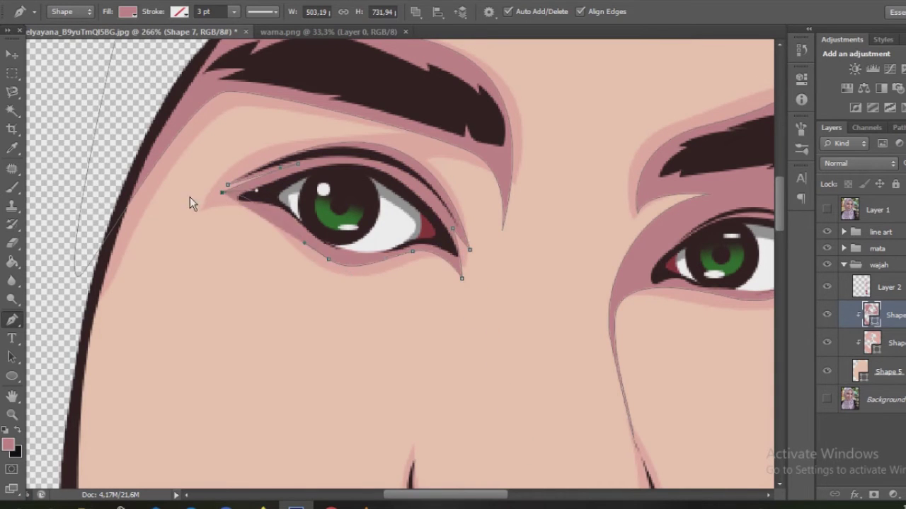
pyautogui.scroll(-4, 190, 204)
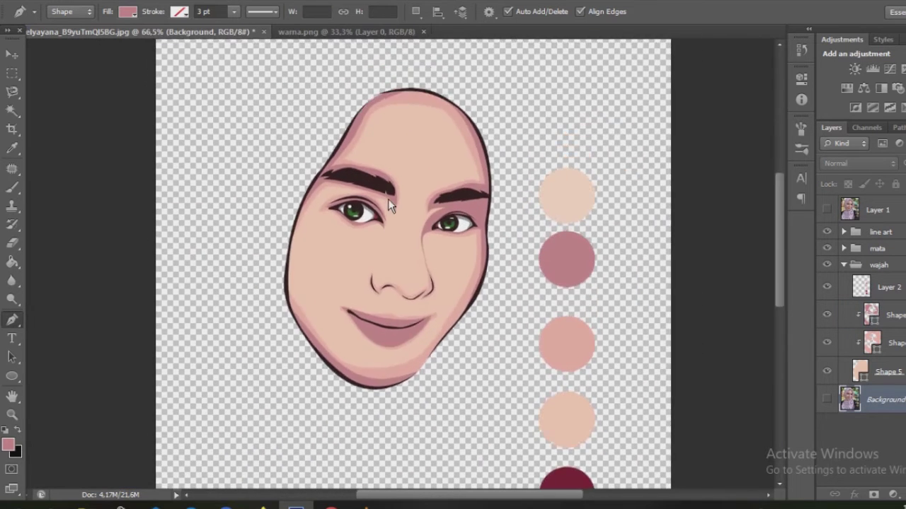
# - Add Layer 3 and clip it to the face shape layer as a clipping mask
pyautogui.scroll(-1, 372, 243)
pyautogui.scroll(3, 373, 243)
pyautogui.scroll(-1, 373, 243)
pyautogui.scroll(2, 418, 228)
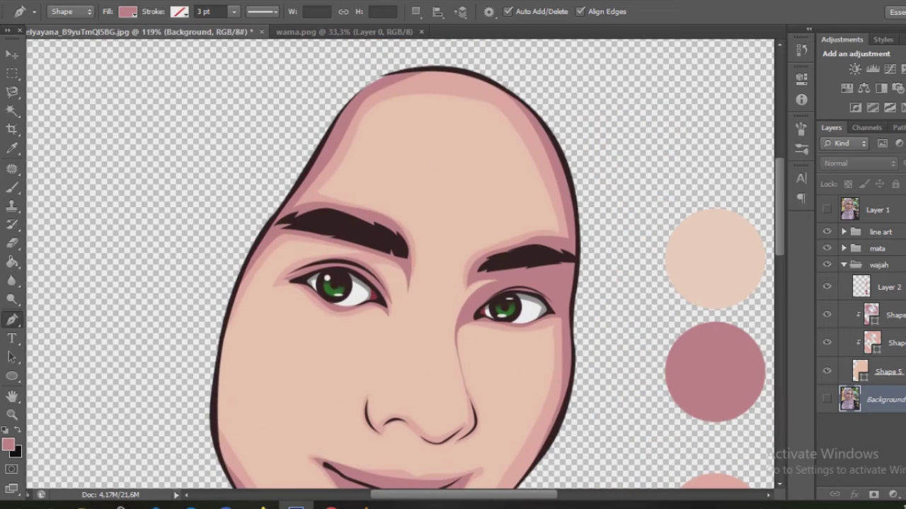
pyautogui.click(885, 315)
pyautogui.scroll(-2, 407, 283)
pyautogui.click(892, 495)
pyautogui.scroll(1, 407, 283)
pyautogui.rightClick(884, 315)
pyautogui.click(821, 182)
pyautogui.scroll(3, 416, 212)
pyautogui.scroll(1, 408, 224)
# - Draw a closed highlight shape over the forehead centre with the Pen tool
pyautogui.moveTo(294, 151); pyautogui.dragTo(318, 101)
pyautogui.click(427, 157)
pyautogui.click(491, 270)
pyautogui.moveTo(393, 303); pyautogui.dragTo(359, 314)
pyautogui.moveTo(235, 234); pyautogui.dragTo(200, 241)
pyautogui.scroll(-5, 200, 241)
# - Fill the forehead shape with the sampled light peach skin tone
pyautogui.doubleClick(873, 315)
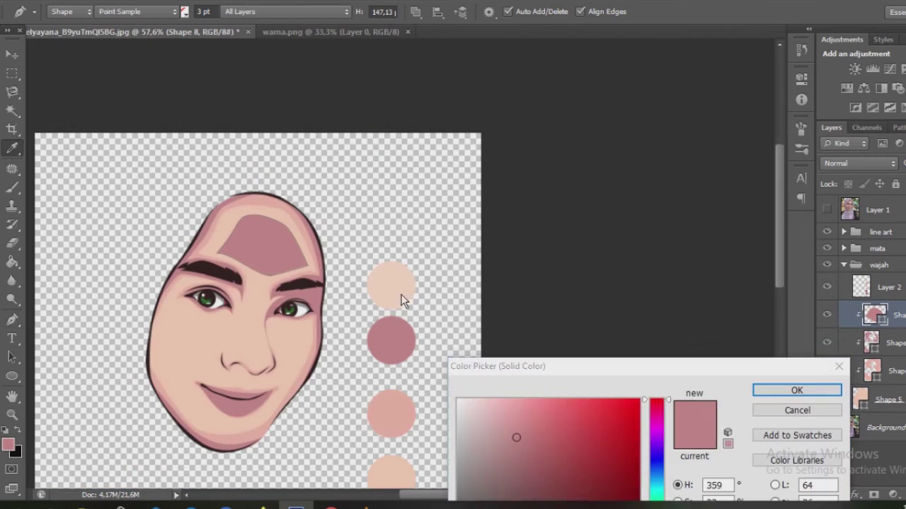
pyautogui.click(401, 300)
pyautogui.click(797, 390)
pyautogui.scroll(-2, 237, 344)
pyautogui.scroll(3, 237, 343)
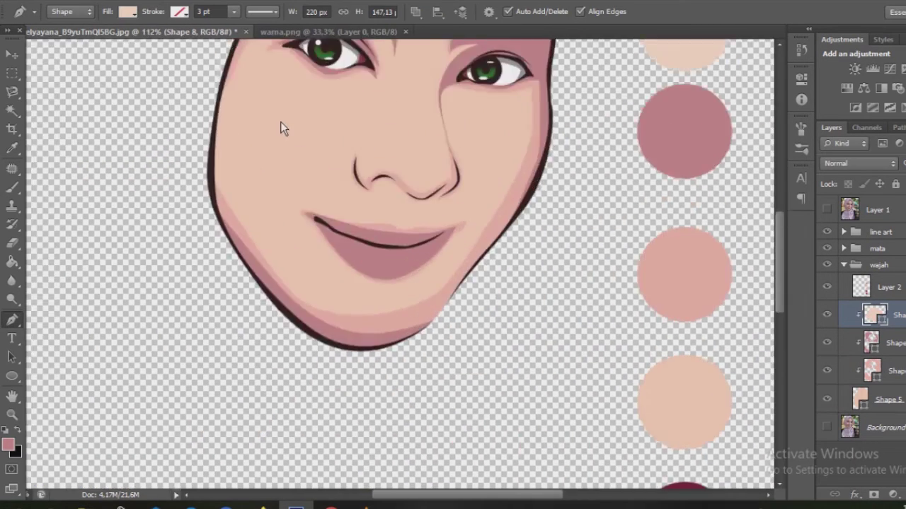
pyautogui.scroll(2, 280, 141)
# - Start a highlight shape along the lower eyelid of the left eye
pyautogui.click(233, 91)
pyautogui.moveTo(285, 114); pyautogui.dragTo(312, 126)
pyautogui.moveTo(375, 124); pyautogui.dragTo(391, 122)
pyautogui.scroll(1, 386, 213)
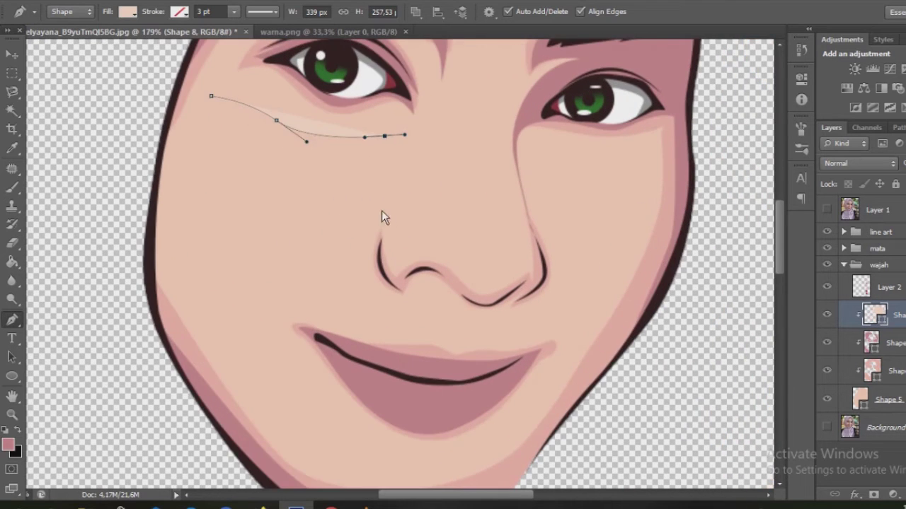
# - Finish and close the highlight shape under the left eye
pyautogui.moveTo(360, 208); pyautogui.dragTo(328, 242)
pyautogui.scroll(-2, 322, 269)
pyautogui.hscroll(-3, 322, 283)
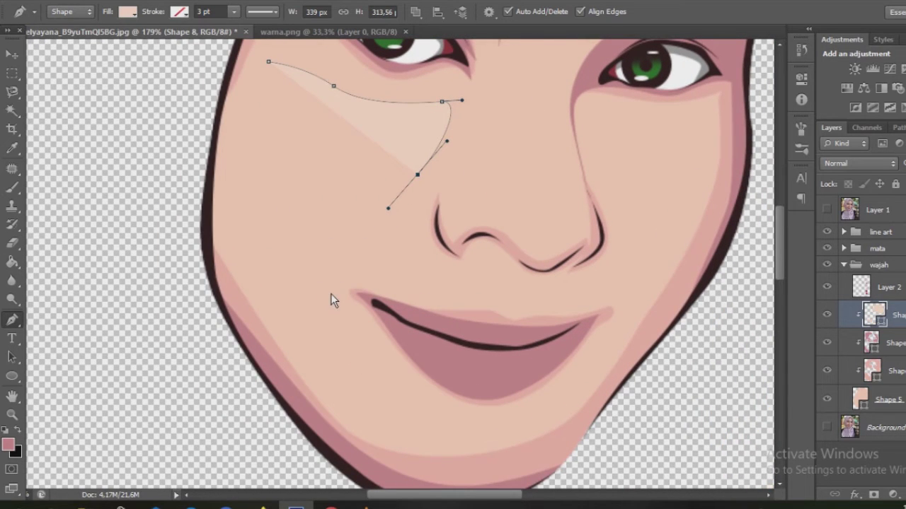
pyautogui.click(319, 289)
pyautogui.scroll(2, 318, 290)
pyautogui.moveTo(269, 95); pyautogui.dragTo(304, 56)
pyautogui.scroll(4, 330, 234)
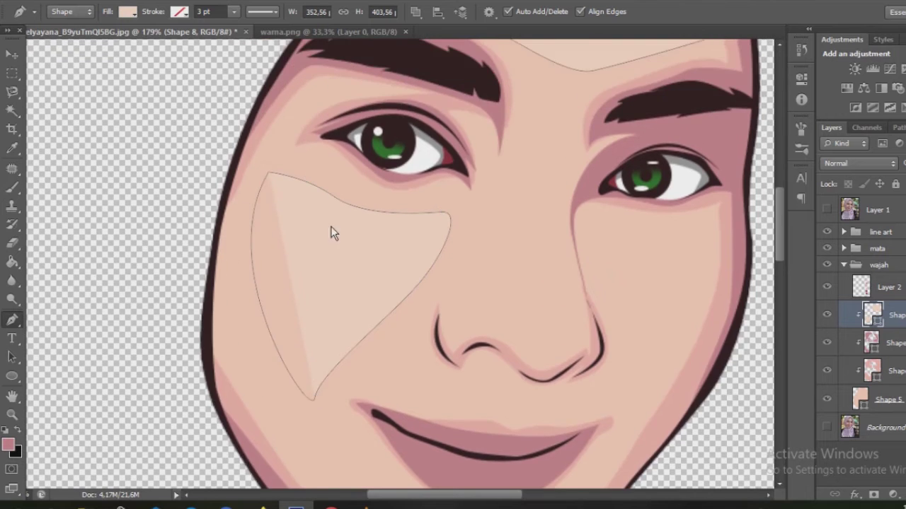
pyautogui.scroll(-5, 334, 234)
pyautogui.hscroll(6, 337, 388)
# - Draw and close a curved highlight shape on the chin
pyautogui.click(186, 313)
pyautogui.moveTo(254, 358); pyautogui.dragTo(274, 382)
pyautogui.moveTo(425, 340); pyautogui.dragTo(516, 247)
pyautogui.moveTo(297, 410); pyautogui.dragTo(211, 376)
pyautogui.click(187, 314)
pyautogui.hotkey('ctrl', '0')
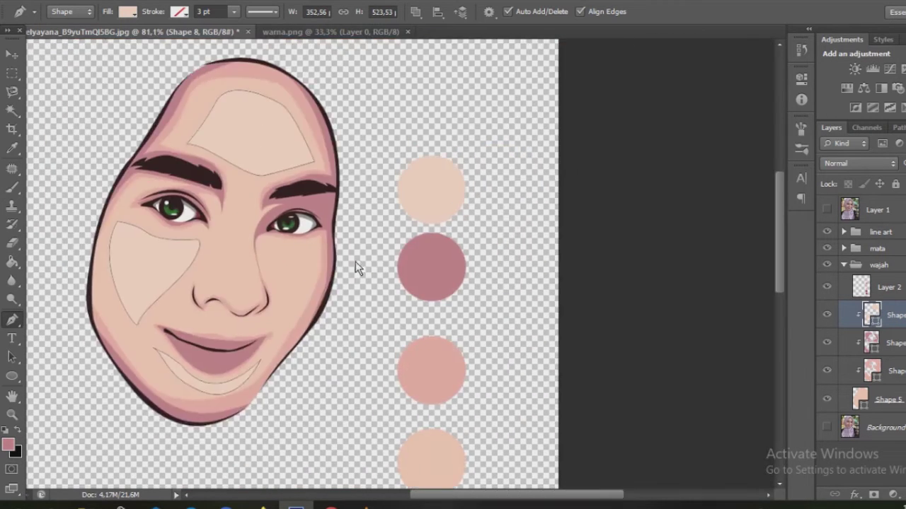
pyautogui.scroll(5, 358, 268)
# - Draw a closed highlight shape on the second cheek
pyautogui.click(355, 339)
pyautogui.click(297, 425)
pyautogui.moveTo(278, 393); pyautogui.dragTo(274, 361)
pyautogui.click(250, 239)
pyautogui.scroll(-3, 222, 312)
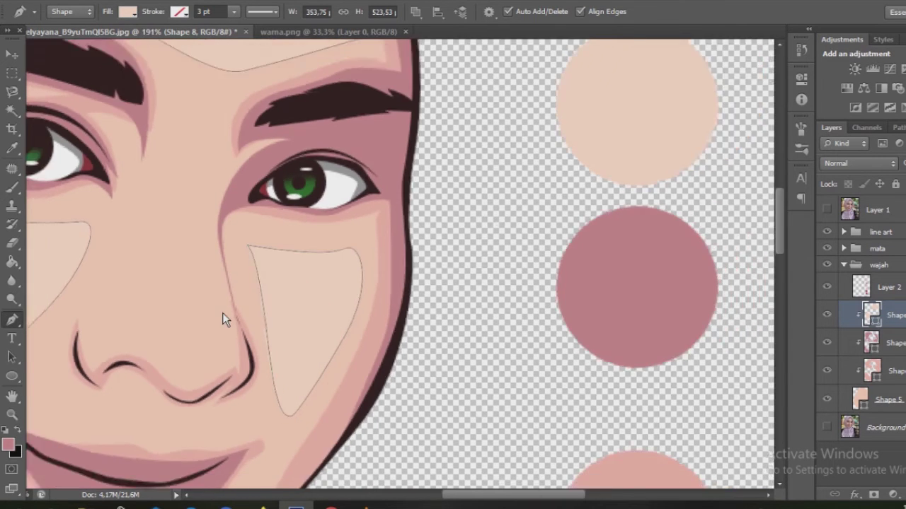
pyautogui.scroll(-2, 322, 295)
pyautogui.scroll(2, 304, 227)
pyautogui.scroll(2, 365, 171)
# - Draw a closed highlight along the nose bridge down to its tip
pyautogui.click(375, 204)
pyautogui.moveTo(381, 307); pyautogui.dragTo(390, 347)
pyautogui.click(357, 164)
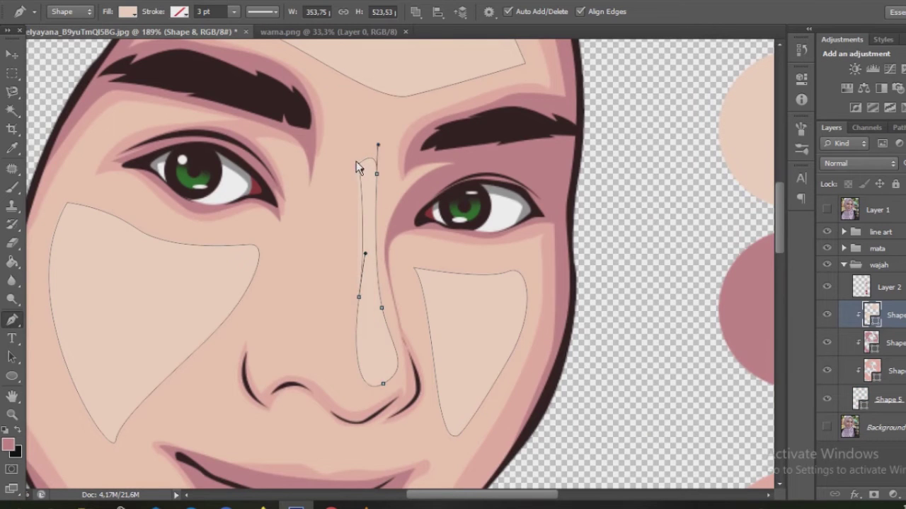
pyautogui.scroll(-5, 524, 368)
pyautogui.scroll(1, 523, 368)
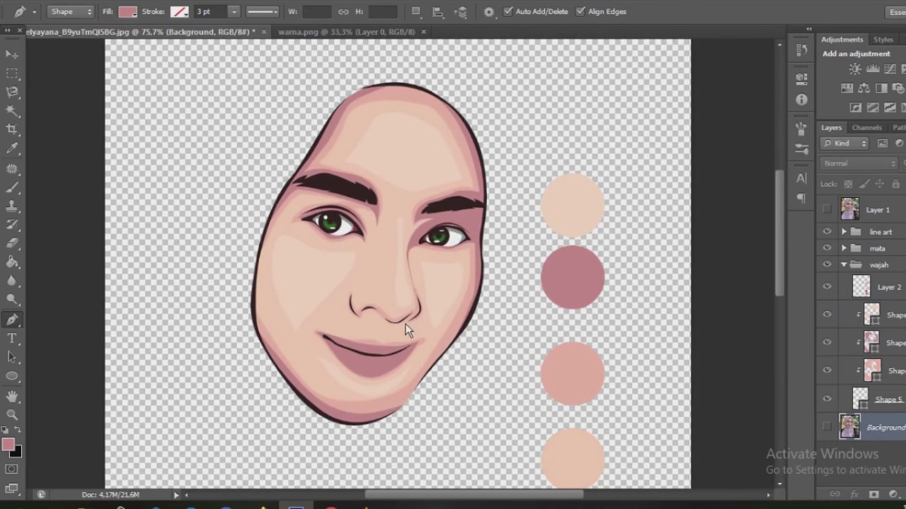
pyautogui.scroll(1, 407, 330)
pyautogui.scroll(1, 412, 316)
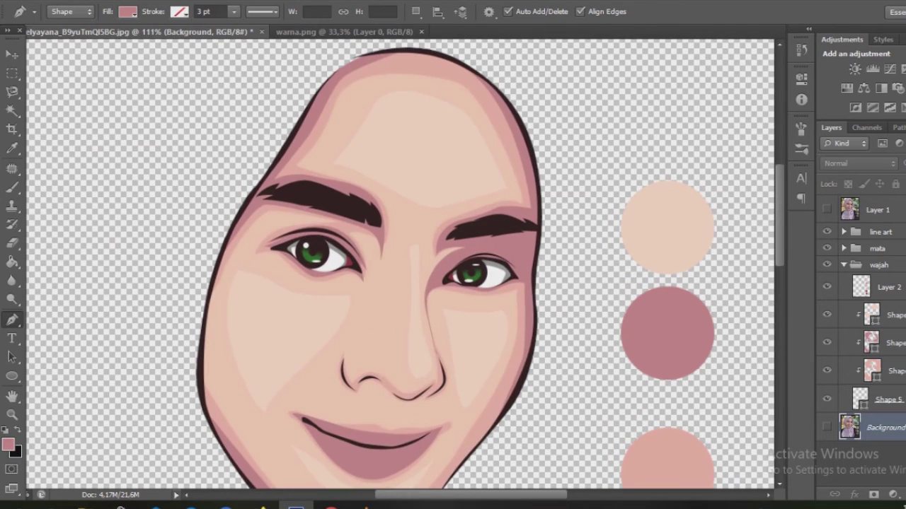
# - Check Shape 7's visibility, then rasterize the Shape 8 highlight layer
pyautogui.click(890, 343)
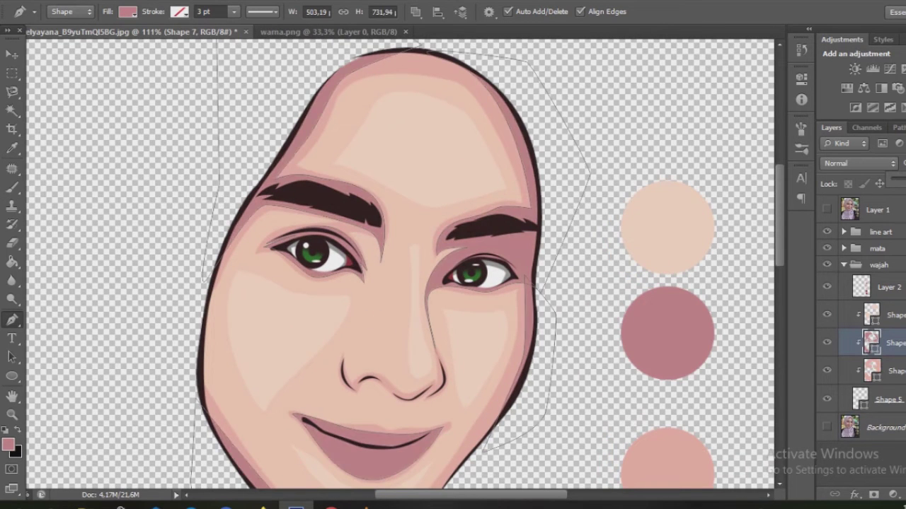
pyautogui.click(826, 342)
pyautogui.scroll(-3, 538, 283)
pyautogui.scroll(3, 524, 187)
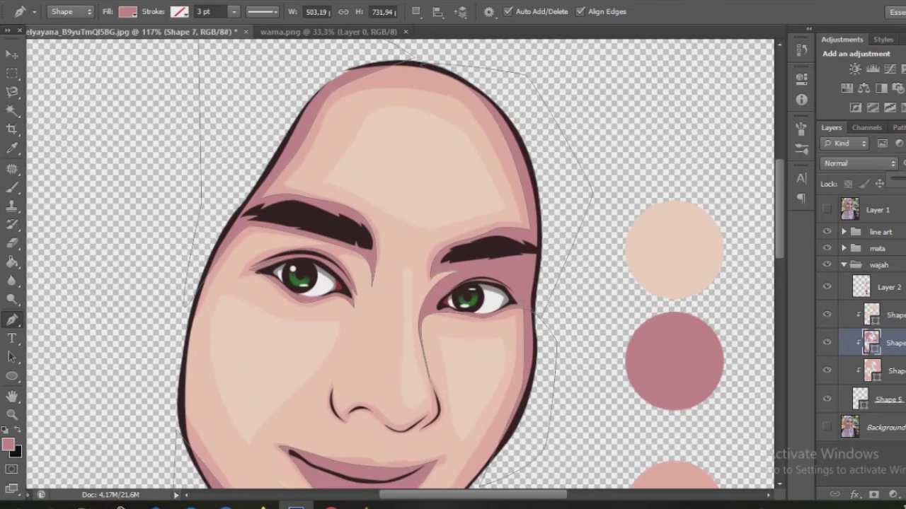
pyautogui.click(885, 427)
pyautogui.scroll(-3, 581, 246)
pyautogui.scroll(3, 459, 246)
pyautogui.rightClick(888, 315)
pyautogui.click(848, 119)
pyautogui.scroll(3, 381, 214)
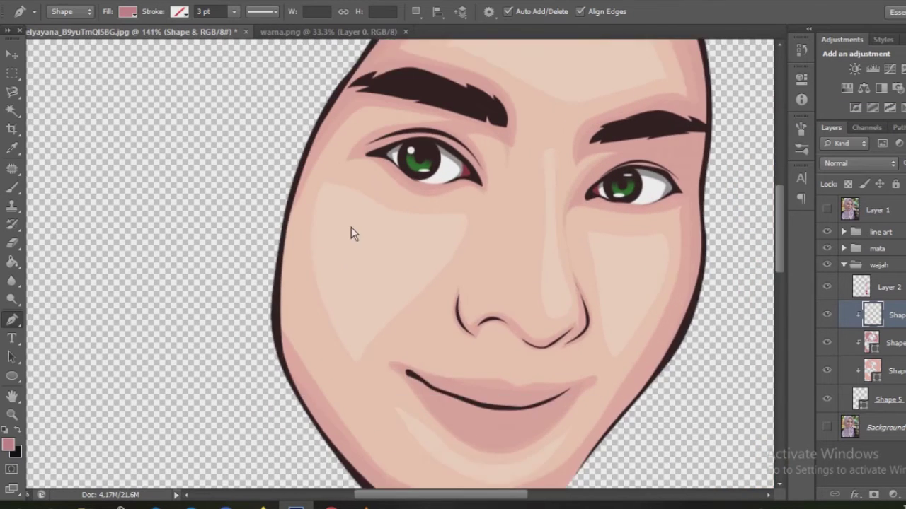
# - Soften the highlight edges under the left eye with an enlarged Eraser brush
pyautogui.press('e')
pyautogui.scroll(-2, 320, 216)
pyautogui.press(']')
pyautogui.click(318, 212)
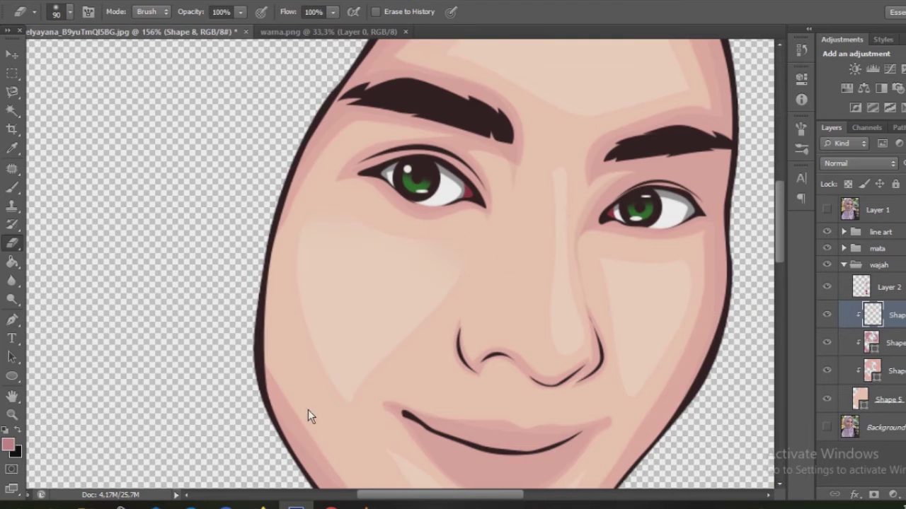
pyautogui.scroll(-2, 568, 362)
pyautogui.scroll(-1, 570, 243)
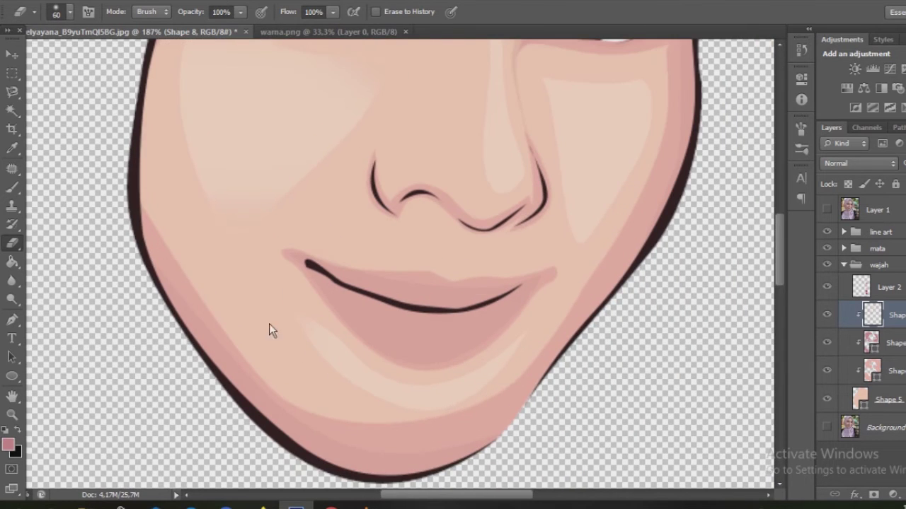
pyautogui.scroll(5, 566, 361)
pyautogui.keyDown('alt'); pyautogui.scroll(1, 602, 206); pyautogui.keyUp('alt')
pyautogui.scroll(3, 473, 240)
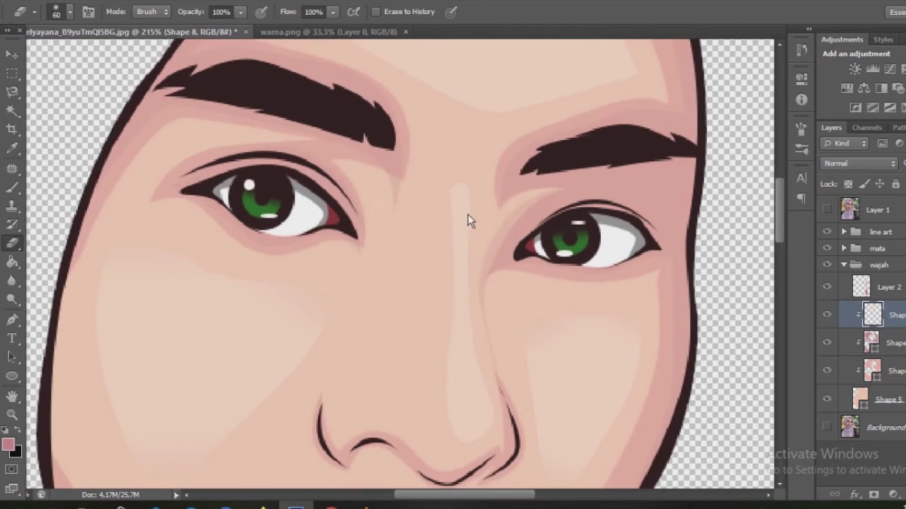
pyautogui.keyDown('alt'); pyautogui.scroll(-1, 428, 197); pyautogui.keyUp('alt')
pyautogui.scroll(-2, 619, 320)
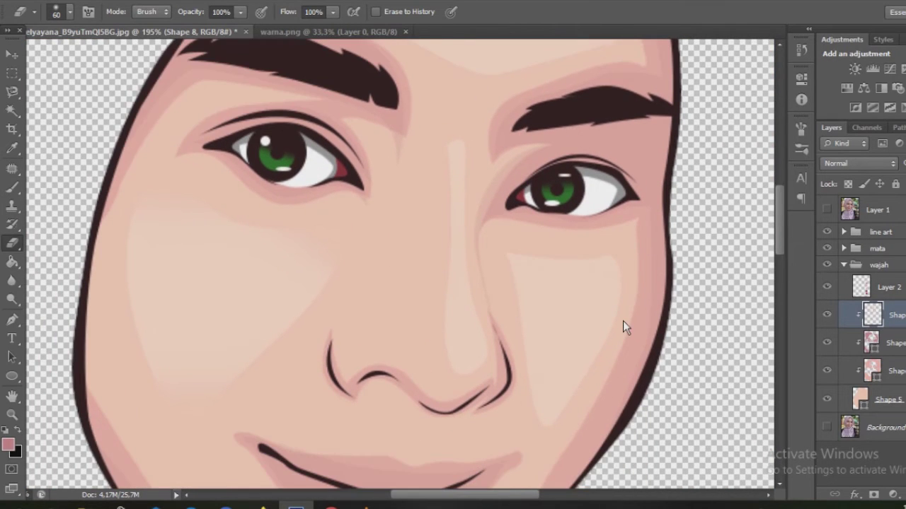
pyautogui.scroll(-2, 622, 321)
pyautogui.scroll(-2, 594, 312)
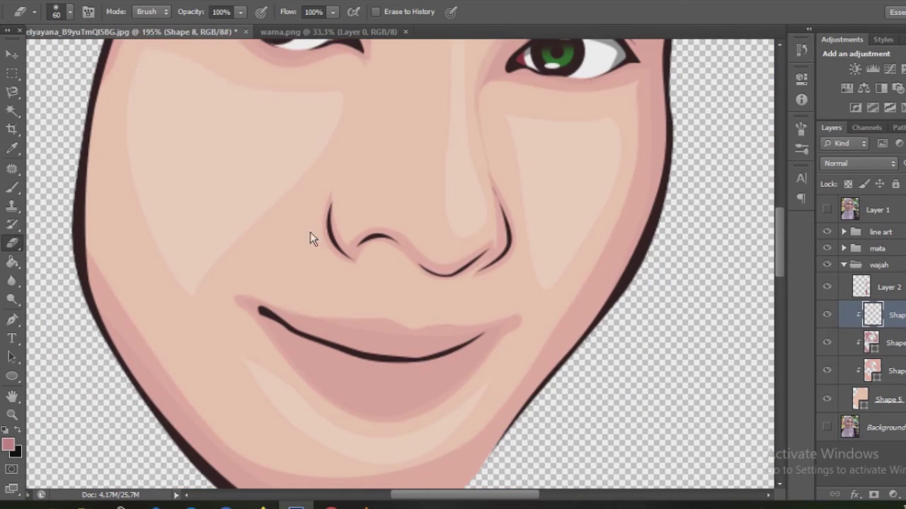
pyautogui.hscroll(-1, 296, 230)
pyautogui.scroll(1, 297, 230)
pyautogui.scroll(2, 165, 178)
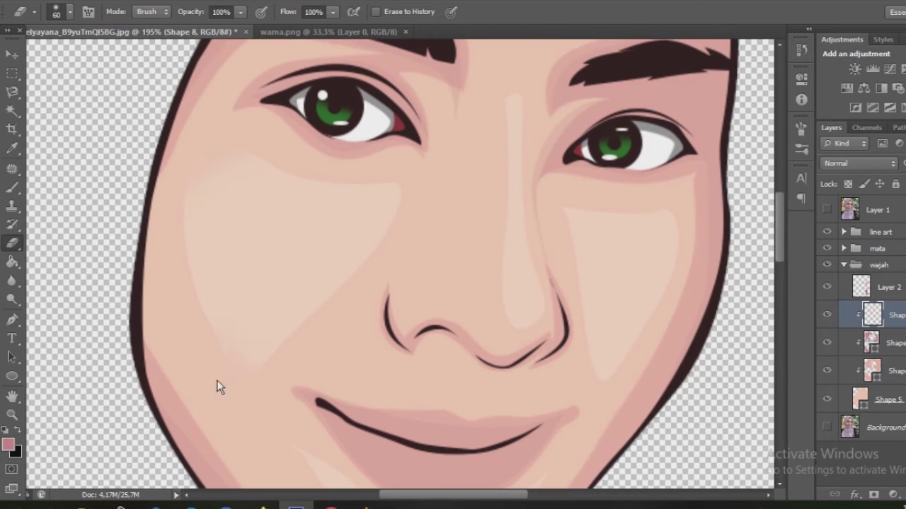
pyautogui.scroll(-2, 516, 389)
pyautogui.scroll(1, 606, 276)
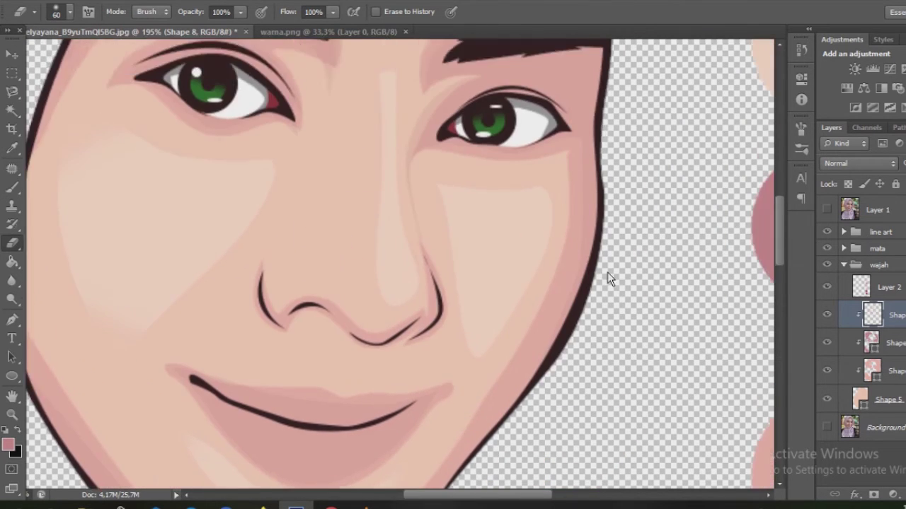
pyautogui.scroll(2, 600, 299)
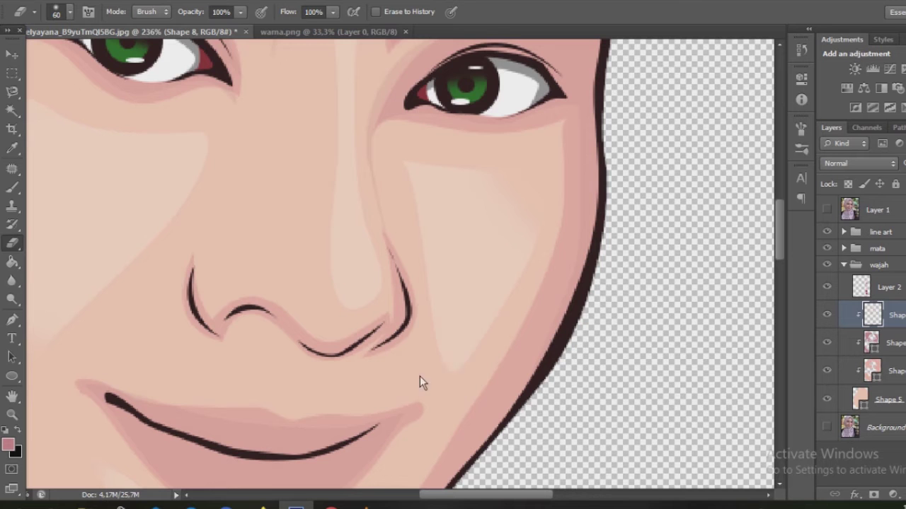
pyautogui.scroll(-2, 632, 257)
pyautogui.scroll(-1, 593, 301)
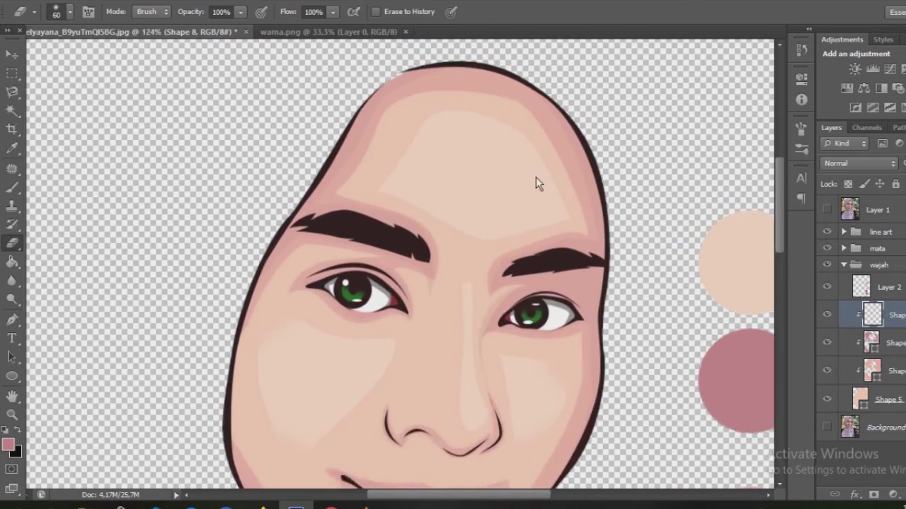
pyautogui.scroll(1, 423, 235)
pyautogui.scroll(-1, 423, 235)
pyautogui.scroll(-1, 663, 322)
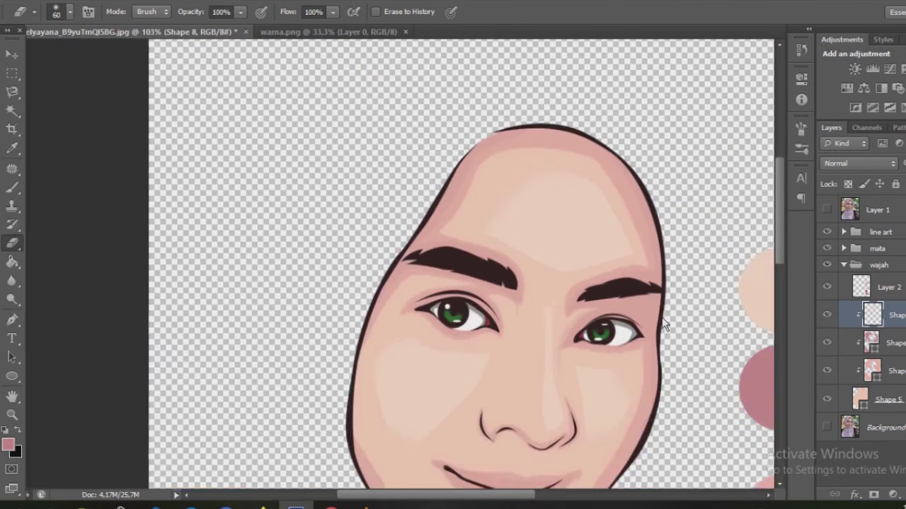
pyautogui.scroll(-2, 663, 322)
pyautogui.scroll(1, 596, 390)
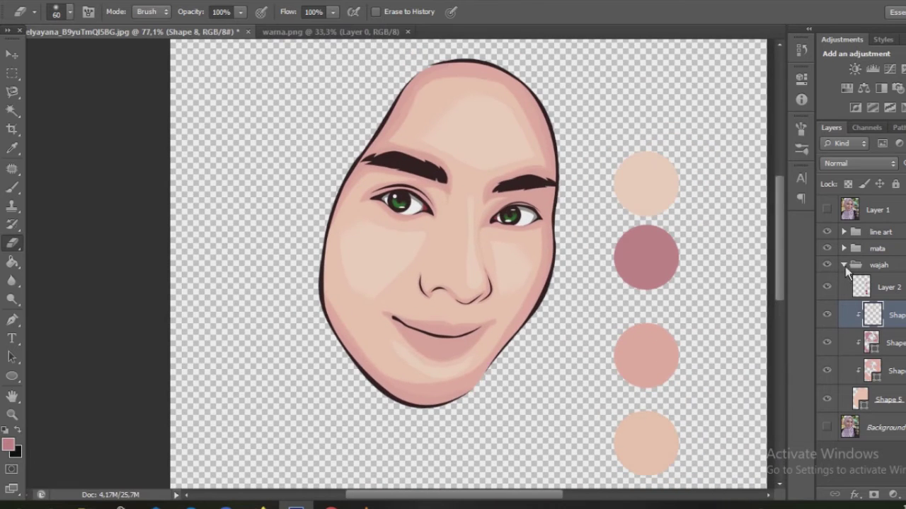
# - Add a new empty Layer 3 and review the Shape 7 and Shape 8 layers in wajah
pyautogui.click(845, 266)
pyautogui.hotkey('ctrl', 'shift', 'alt', 'n')
pyautogui.scroll(1, 454, 313)
pyautogui.scroll(1, 454, 313)
pyautogui.scroll(-1, 453, 304)
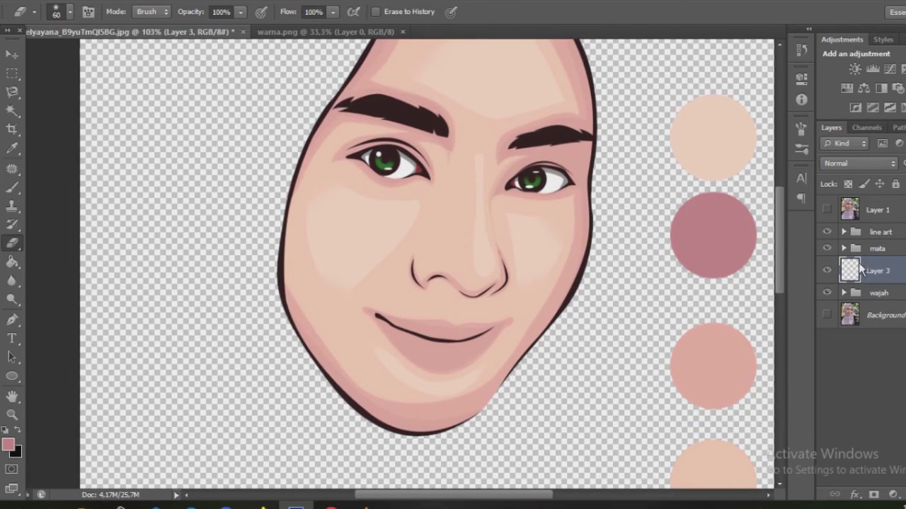
pyautogui.click(846, 295)
pyautogui.click(871, 370)
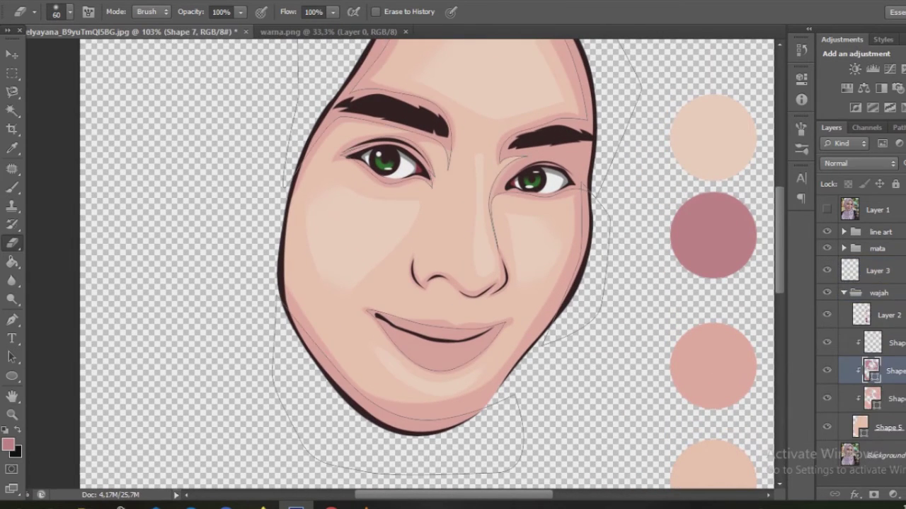
pyautogui.scroll(-1, 744, 348)
pyautogui.scroll(-1, 744, 349)
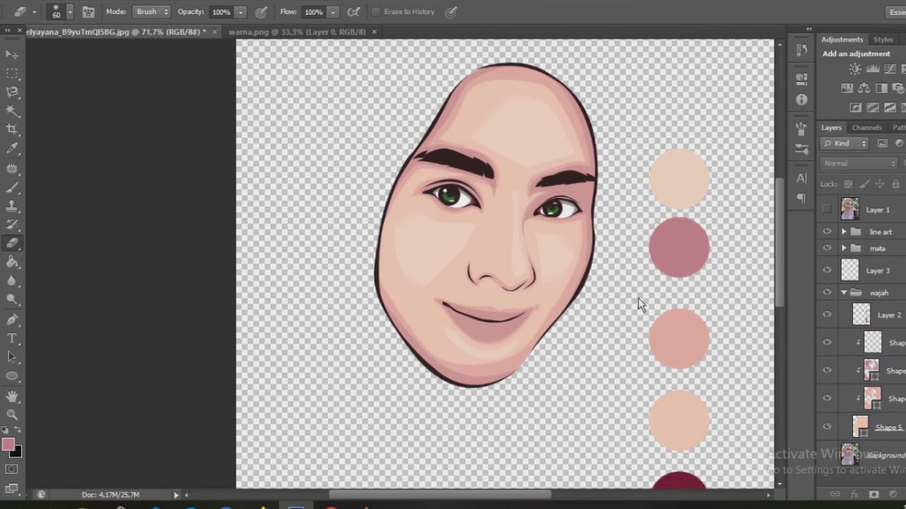
pyautogui.scroll(2, 745, 348)
pyautogui.click(872, 343)
pyautogui.scroll(3, 453, 312)
# - Switch to the Pen tool, preview the reference photo, and select Layer 3
pyautogui.press('p')
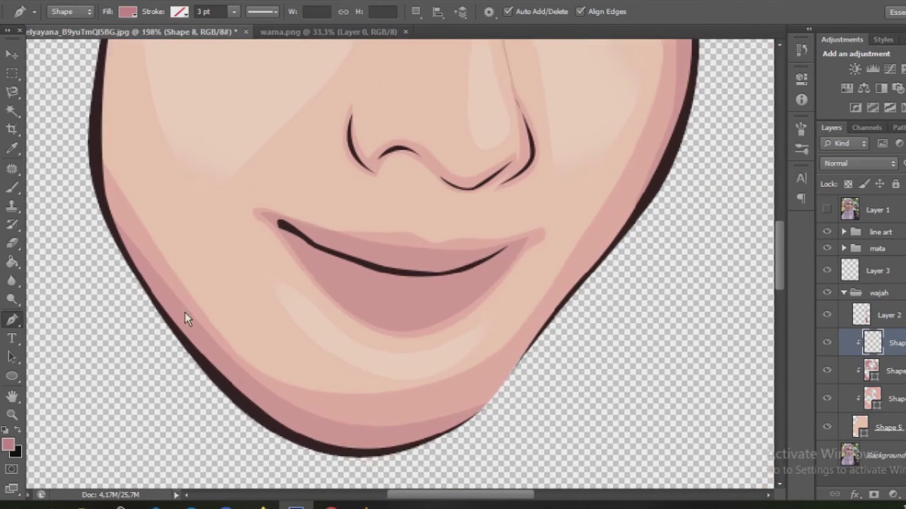
pyautogui.scroll(1, 453, 311)
pyautogui.click(827, 210)
pyautogui.click(843, 293)
pyautogui.click(867, 248)
pyautogui.click(864, 272)
pyautogui.scroll(-1, 613, 288)
pyautogui.scroll(-2, 614, 288)
pyautogui.scroll(1, 614, 288)
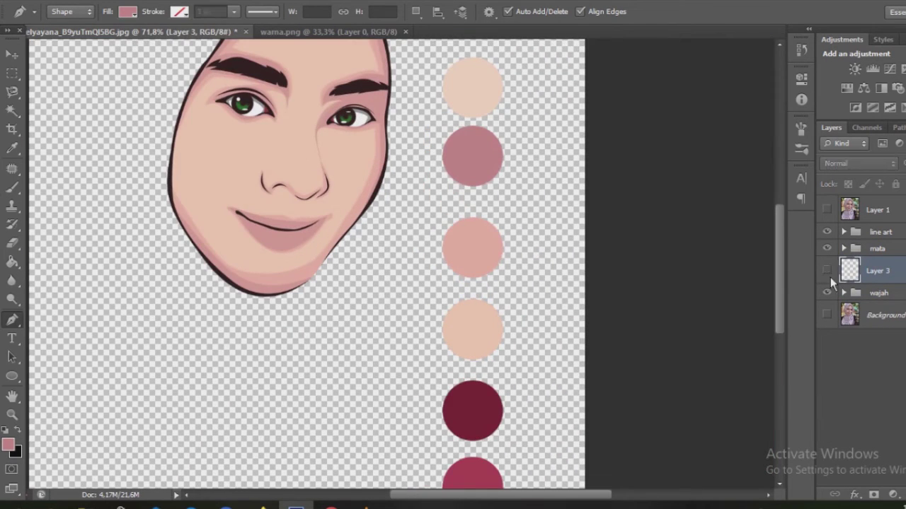
# - Group Layer 3 into a group named bibir, show the photo, and begin tracing the lips
pyautogui.hotkey('ctrl', 'g')
pyautogui.doubleClick(876, 266)
pyautogui.write('bibir')
pyautogui.press('Return')
pyautogui.click(888, 286)
pyautogui.scroll(3, 293, 269)
pyautogui.click(827, 210)
pyautogui.scroll(2, 302, 252)
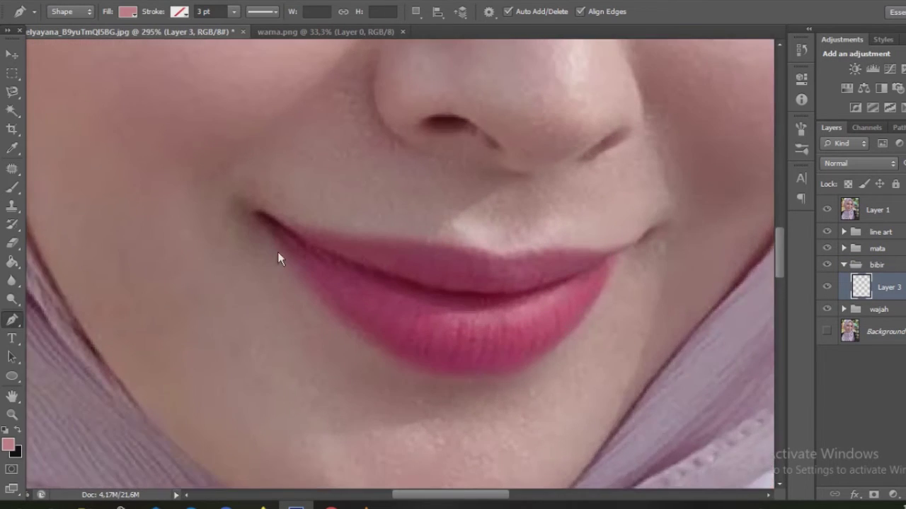
pyautogui.click(262, 222)
pyautogui.click(271, 210)
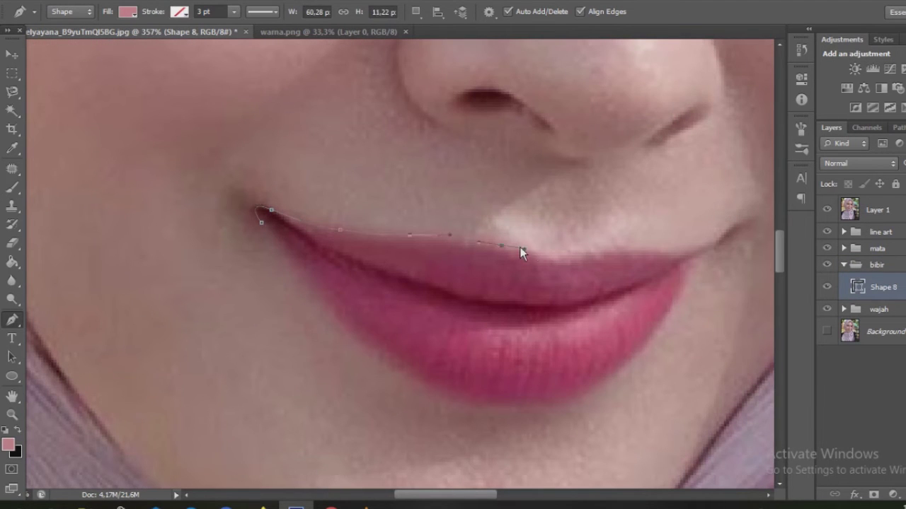
# - Finish the lip outline along the lower lip and hide the reference photo
pyautogui.hscroll(1, 554, 263)
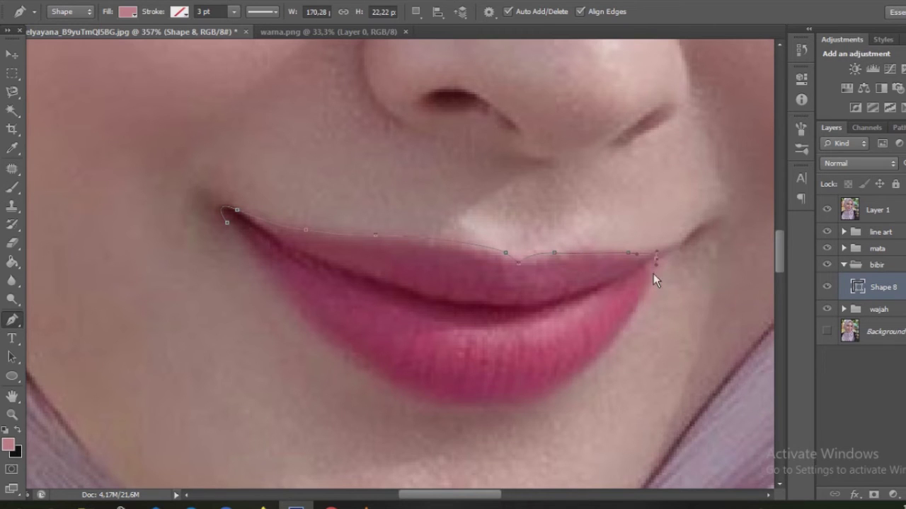
pyautogui.hscroll(-1, 485, 424)
pyautogui.moveTo(434, 390); pyautogui.dragTo(398, 379)
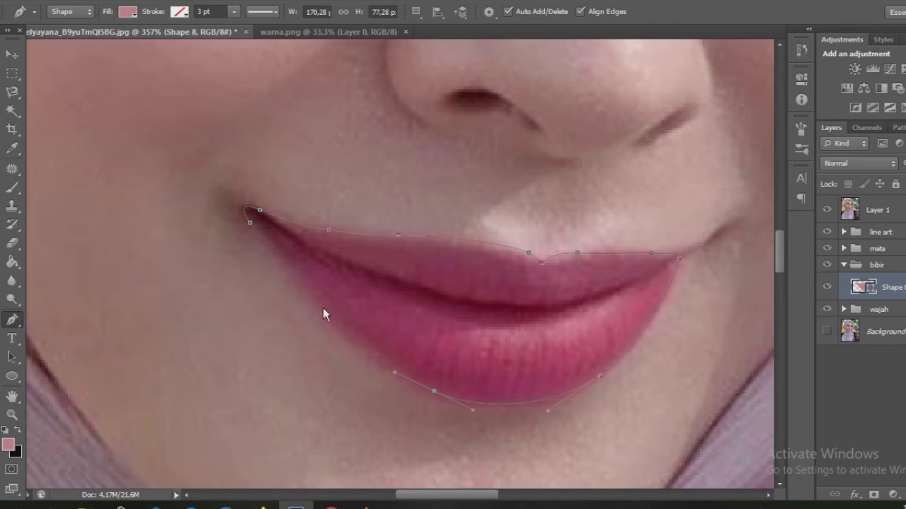
pyautogui.scroll(-5, 252, 224)
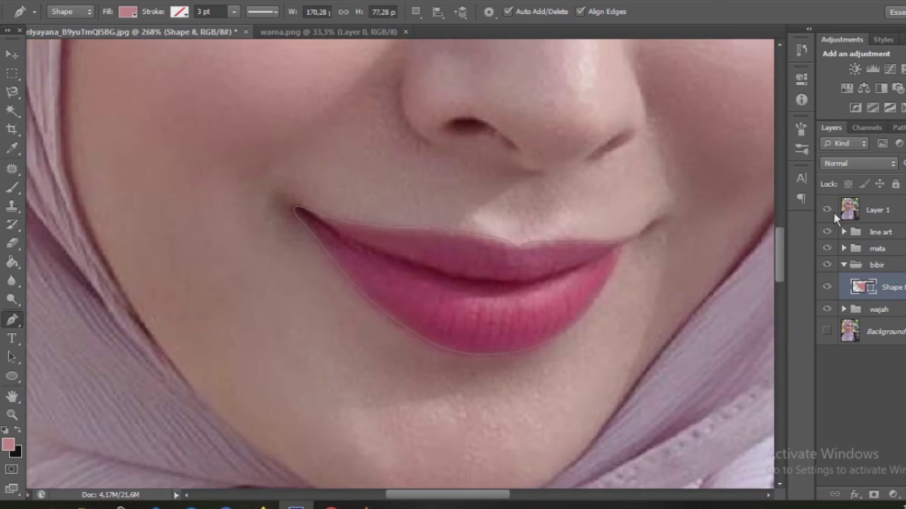
pyautogui.click(826, 210)
pyautogui.scroll(-5, 657, 320)
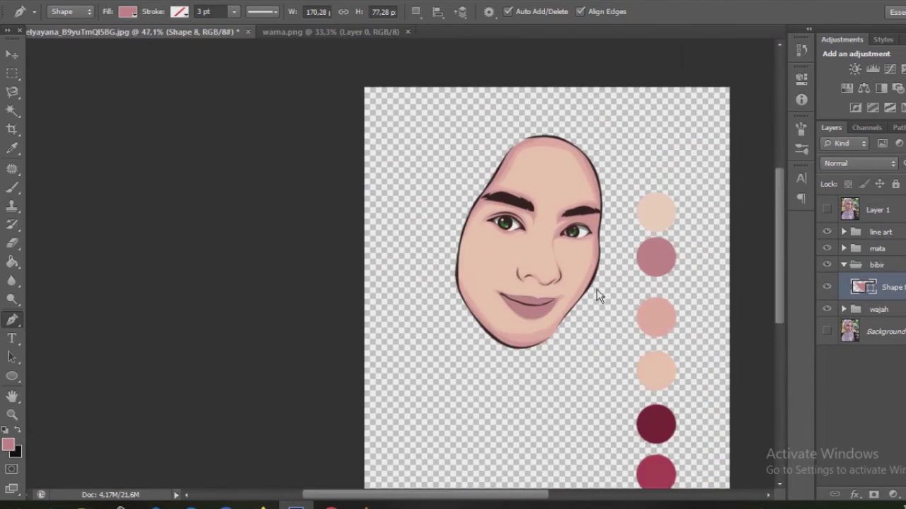
pyautogui.scroll(2, 654, 321)
pyautogui.scroll(-1, 654, 320)
# - Change the lip shape's fill to the deep crimson swatch and preview it
pyautogui.doubleClick(862, 287)
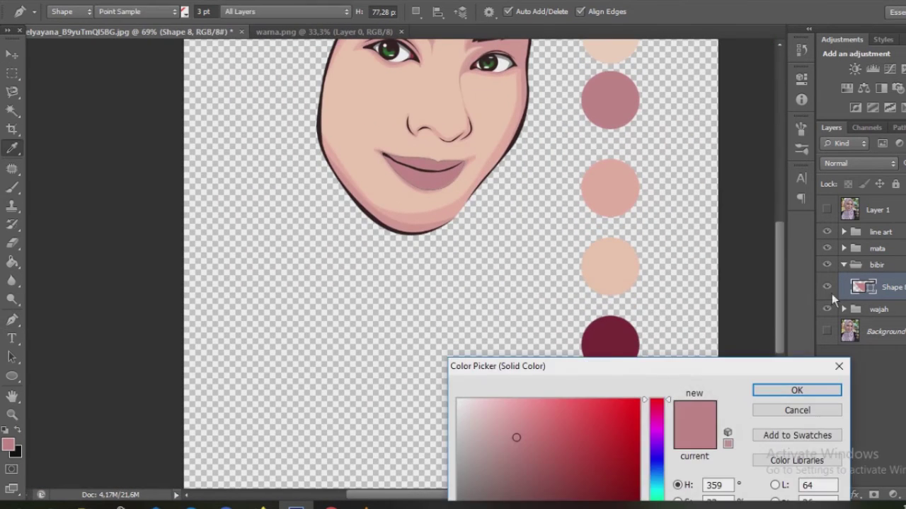
pyautogui.moveTo(703, 380); pyautogui.dragTo(905, 132)
pyautogui.click(610, 419)
pyautogui.press('Return')
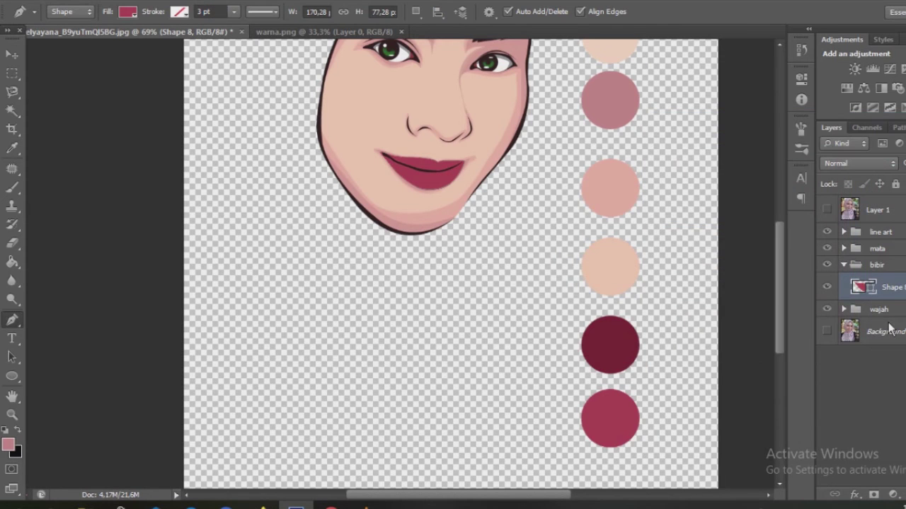
pyautogui.click(887, 337)
pyautogui.scroll(-3, 283, 283)
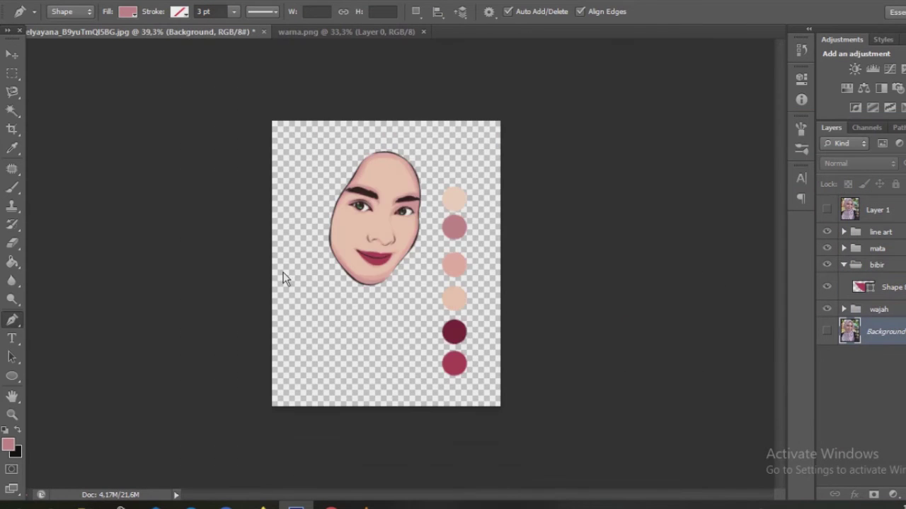
pyautogui.scroll(3, 313, 354)
pyautogui.scroll(1, 404, 364)
pyautogui.scroll(1, 378, 347)
pyautogui.scroll(3, 434, 207)
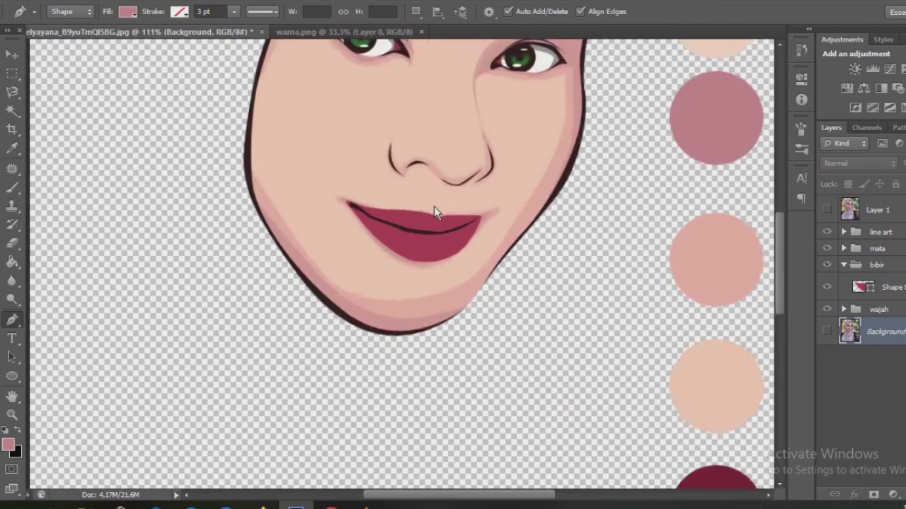
pyautogui.scroll(1, 321, 271)
pyautogui.scroll(2, 416, 267)
pyautogui.scroll(1, 416, 267)
pyautogui.click(878, 287)
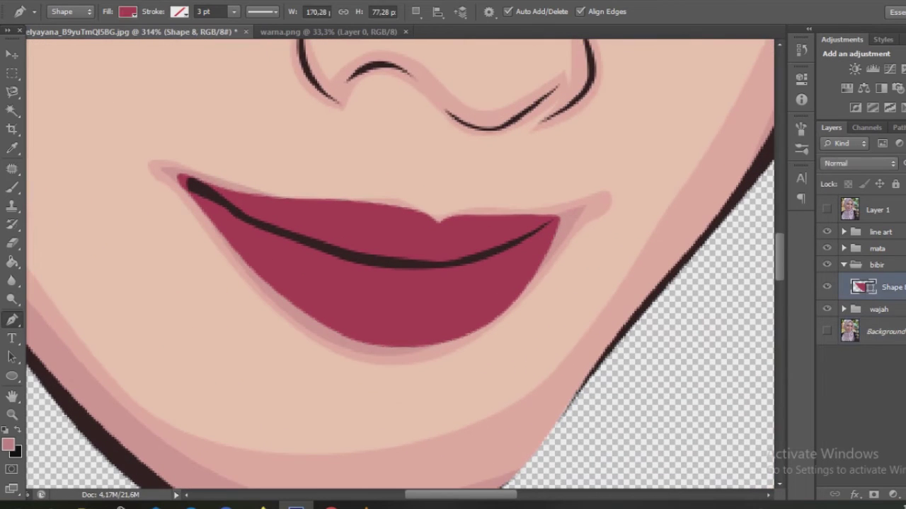
# - Add a clipped layer and trace a shadow shape along the upper lip line to the right corner
pyautogui.hotkey('ctrl', 'shift', 'alt', 'n')
pyautogui.rightClick(878, 287)
pyautogui.click(835, 183)
pyautogui.click(176, 173)
pyautogui.click(251, 220)
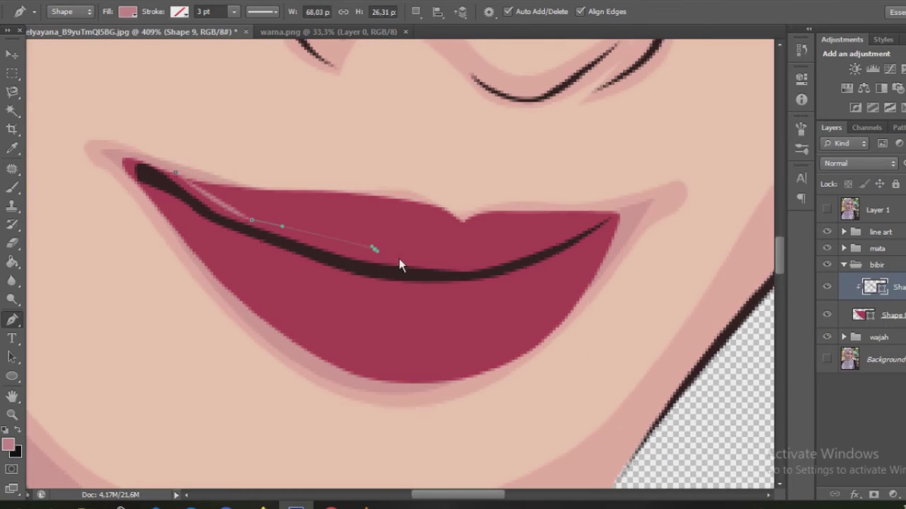
pyautogui.click(401, 259)
pyautogui.moveTo(505, 257); pyautogui.dragTo(540, 249)
pyautogui.moveTo(625, 202); pyautogui.dragTo(641, 208)
pyautogui.click(573, 265)
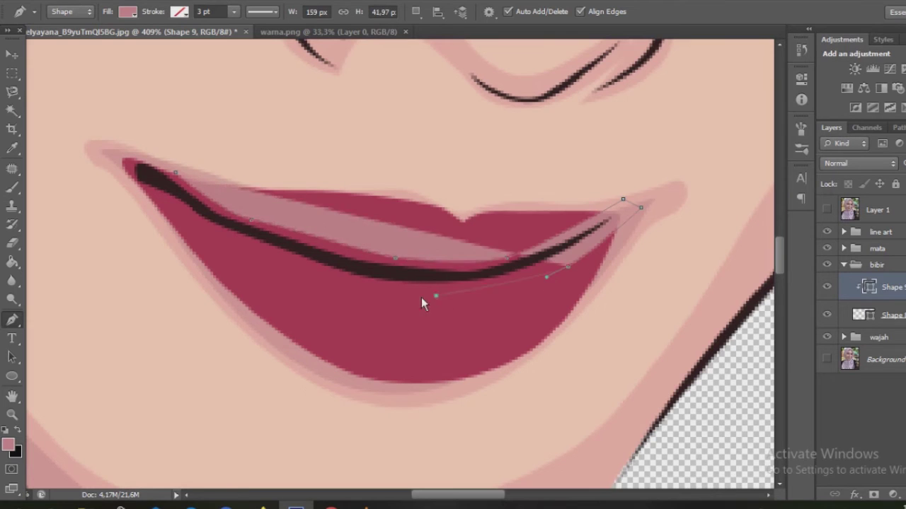
pyautogui.moveTo(418, 296); pyautogui.dragTo(400, 296)
pyautogui.moveTo(286, 269); pyautogui.dragTo(261, 254)
# - Complete the shadow shape's lower edge around the left lip corner and close it
pyautogui.hscroll(-1, 261, 287)
pyautogui.hscroll(-1, 261, 288)
pyautogui.click(343, 354)
pyautogui.click(212, 322)
pyautogui.click(139, 245)
pyautogui.moveTo(165, 134); pyautogui.dragTo(185, 132)
pyautogui.click(210, 172)
pyautogui.scroll(-8, 212, 173)
pyautogui.scroll(-2, 396, 262)
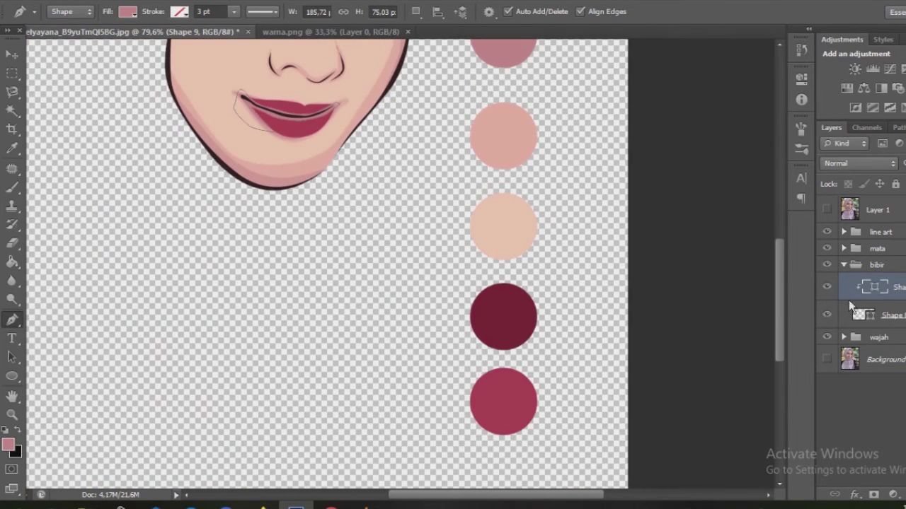
# - Fill the Shape 9 shadow with the dark maroon swatch
pyautogui.doubleClick(876, 286)
pyautogui.click(501, 315)
pyautogui.press('Return')
pyautogui.click(877, 359)
pyautogui.scroll(-2, 276, 177)
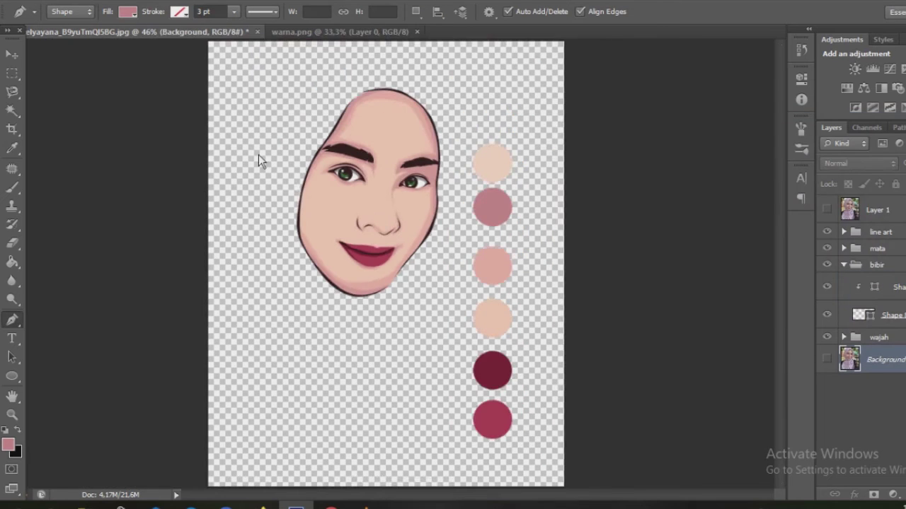
pyautogui.scroll(3, 401, 303)
pyautogui.scroll(3, 400, 303)
# - Review the Shape 8, Shape 9 and Shape 1 lip line layers, then deselect to preview the lips
pyautogui.click(877, 315)
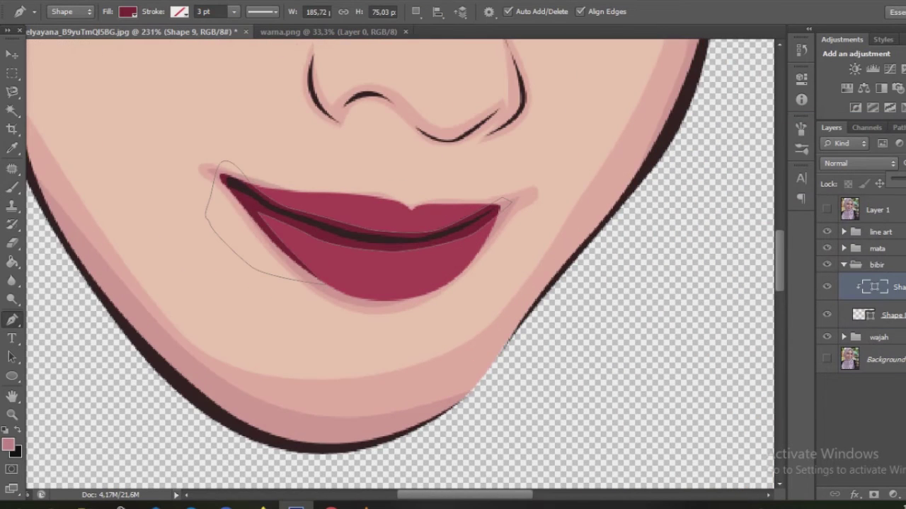
pyautogui.click(843, 231)
pyautogui.click(877, 254)
pyautogui.scroll(2, 189, 183)
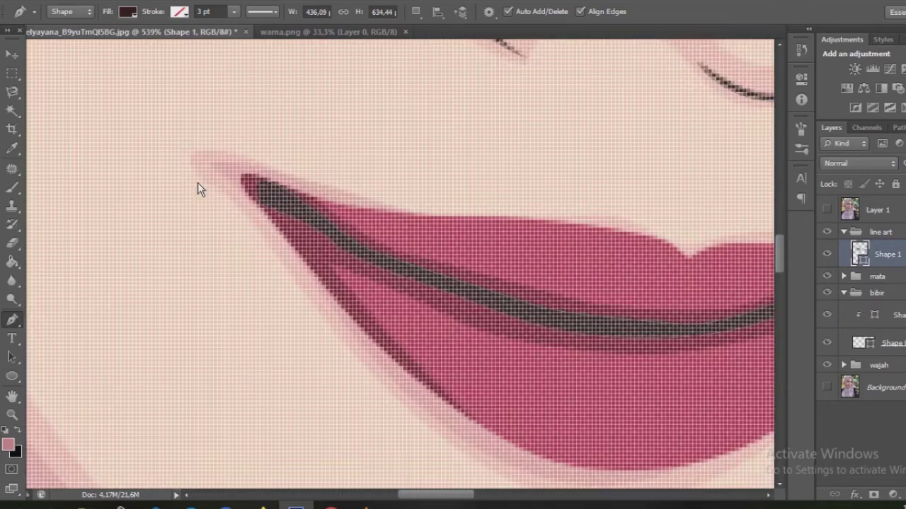
pyautogui.keyDown('ctrl'); pyautogui.click(258, 198); pyautogui.keyUp('ctrl')
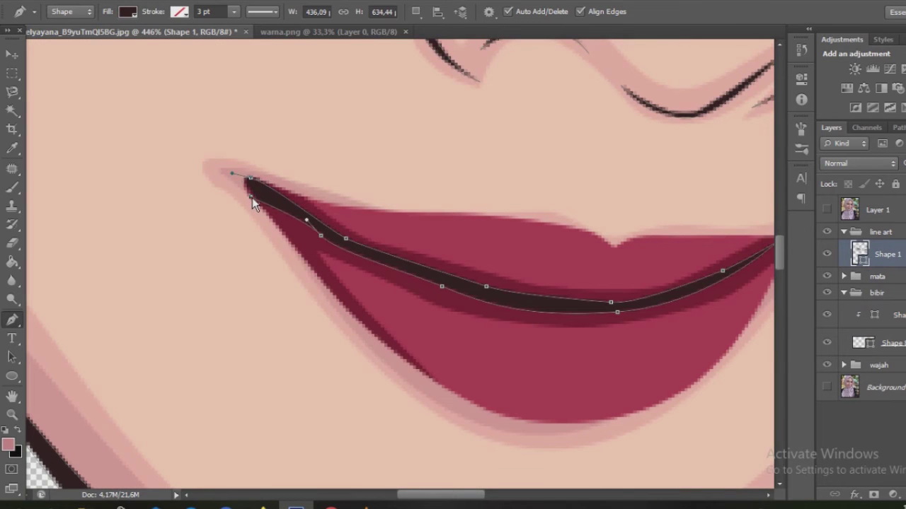
pyautogui.scroll(-2, 667, 70)
pyautogui.scroll(-2, 667, 71)
pyautogui.click(878, 343)
pyautogui.scroll(-3, 504, 270)
pyautogui.scroll(2, 504, 271)
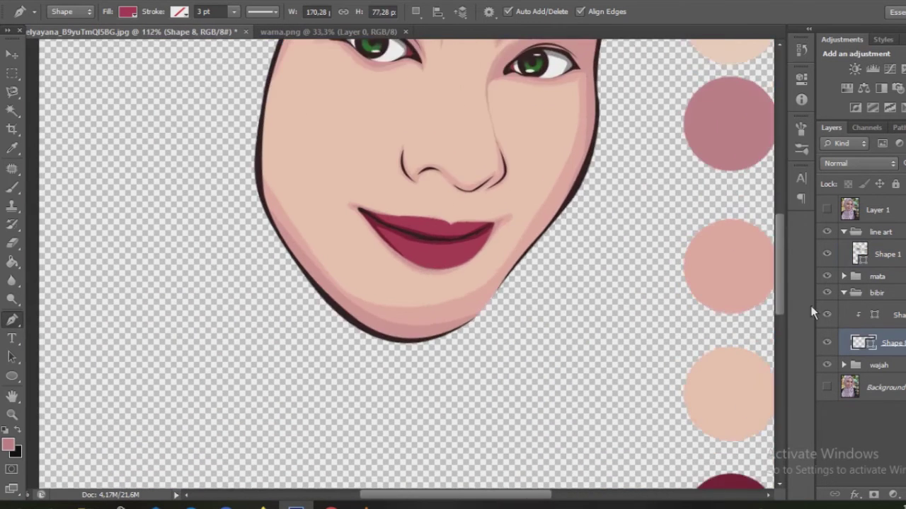
pyautogui.click(877, 315)
pyautogui.click(877, 387)
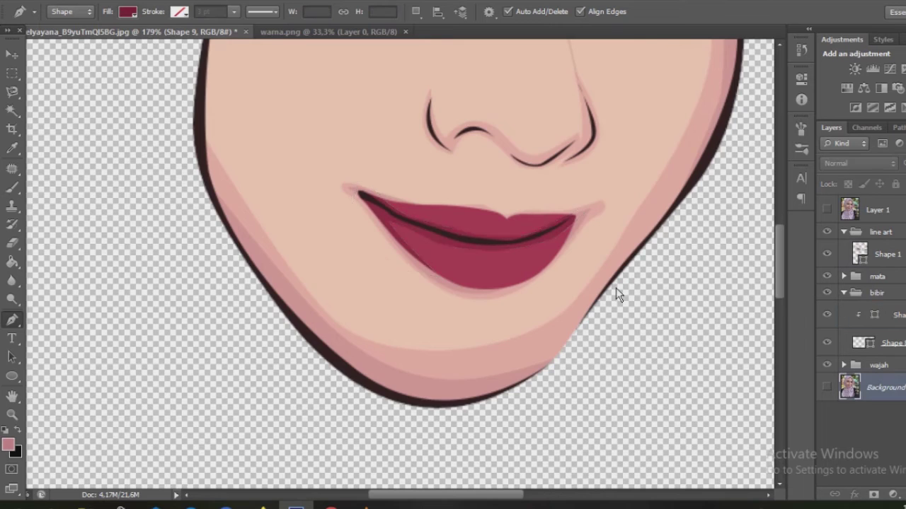
# - Trace a closed highlight shape along the upper lip, its middle curved down into the lip dip
pyautogui.scroll(-2, 613, 293)
pyautogui.scroll(2, 264, 245)
pyautogui.scroll(1, 300, 286)
pyautogui.scroll(2, 300, 286)
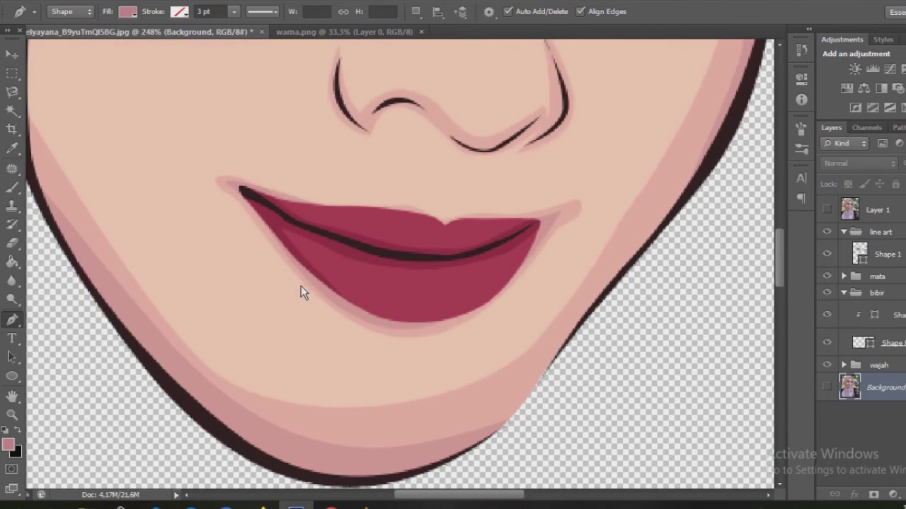
pyautogui.scroll(2, 445, 273)
pyautogui.scroll(1, 491, 263)
pyautogui.click(314, 224)
pyautogui.click(392, 226)
pyautogui.click(443, 244)
pyautogui.click(476, 231)
pyautogui.click(517, 237)
pyautogui.moveTo(460, 249); pyautogui.dragTo(426, 247)
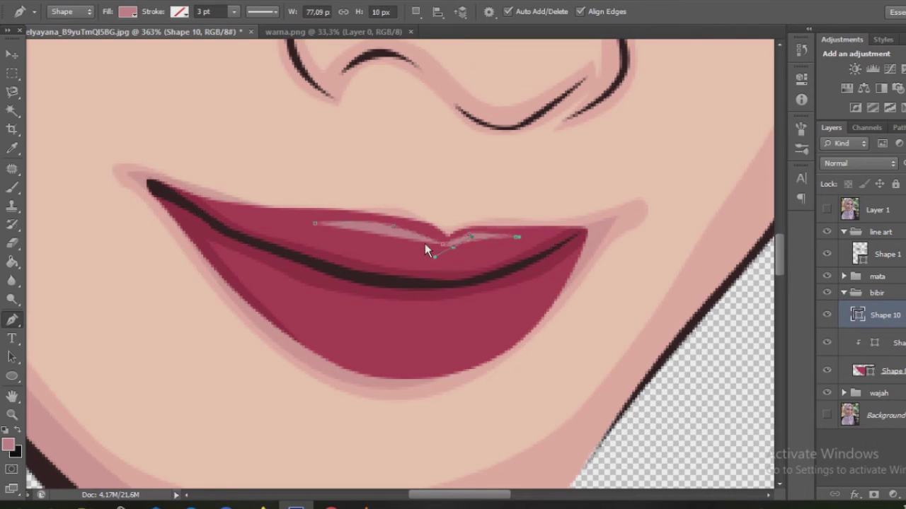
pyautogui.click(316, 225)
# - Fill the lip highlight with a light pink chosen in the Color Picker
pyautogui.scroll(-2, 304, 238)
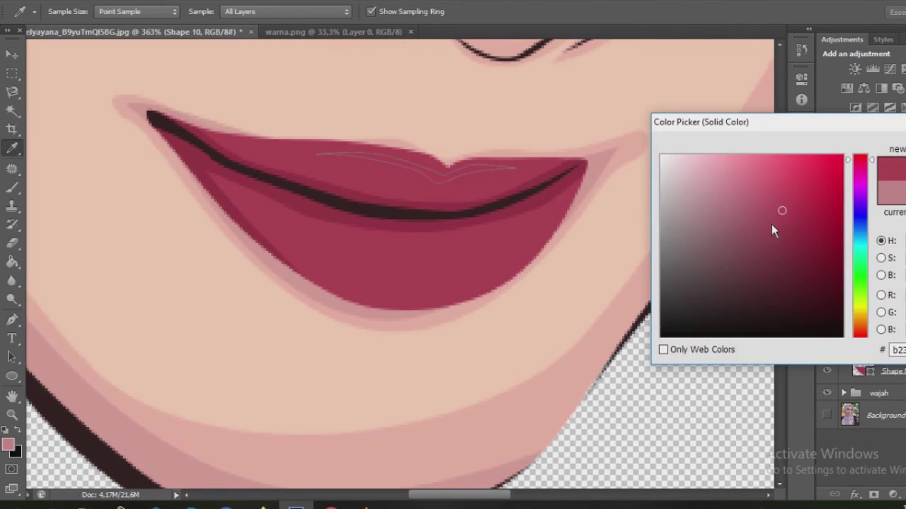
pyautogui.click(782, 186)
pyautogui.click(733, 174)
pyautogui.click(661, 158)
pyautogui.click(781, 210)
pyautogui.click(754, 170)
pyautogui.press('Return')
pyautogui.scroll(1, 536, 249)
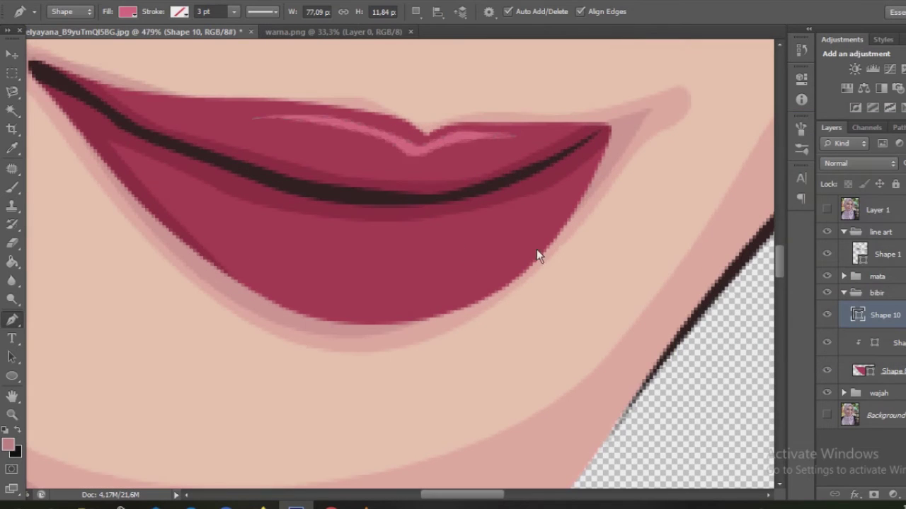
# - Merge the two highlight shapes with Ctrl+E and curve the highlight onto the lower lip
pyautogui.hotkey('ctrl', 'e')
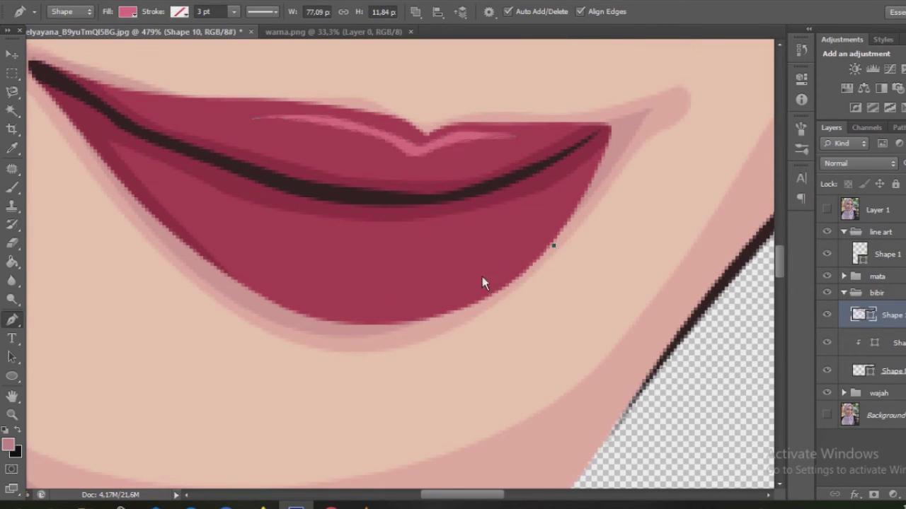
pyautogui.moveTo(316, 271); pyautogui.dragTo(296, 272)
pyautogui.moveTo(364, 291); pyautogui.dragTo(399, 292)
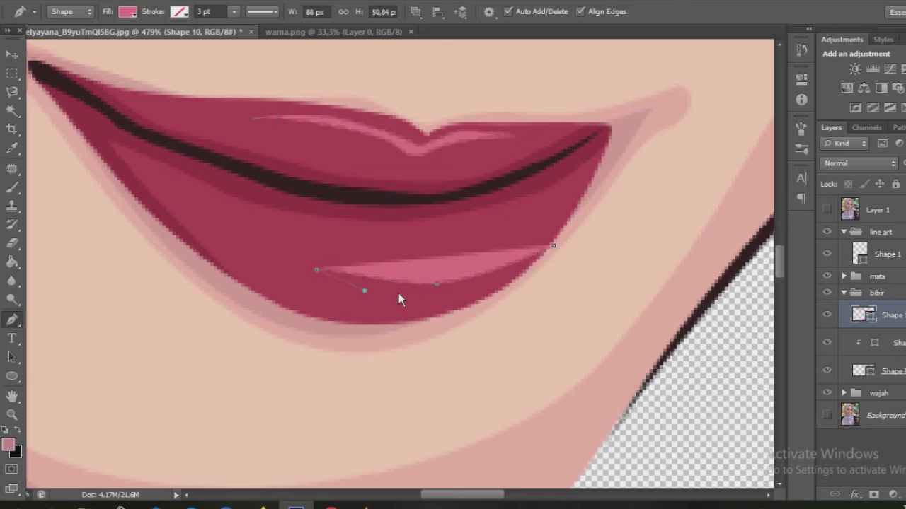
pyautogui.moveTo(173, 190); pyautogui.dragTo(271, 274)
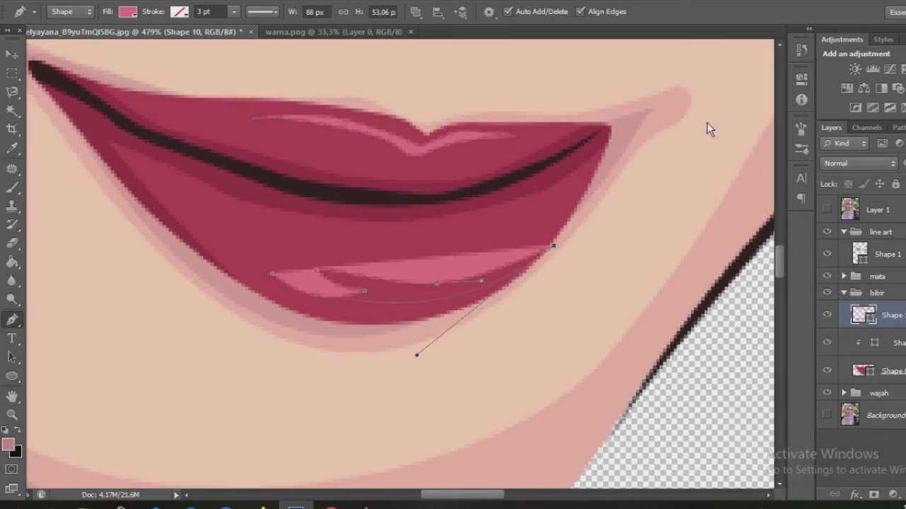
pyautogui.press('Escape')
# - Select the Shape 10 highlight and hide its path outline
pyautogui.scroll(-3, 637, 212)
pyautogui.scroll(-3, 521, 301)
pyautogui.scroll(3, 522, 301)
pyautogui.keyDown('ctrl'); pyautogui.click(532, 290); pyautogui.keyUp('ctrl')
pyautogui.press('Escape')
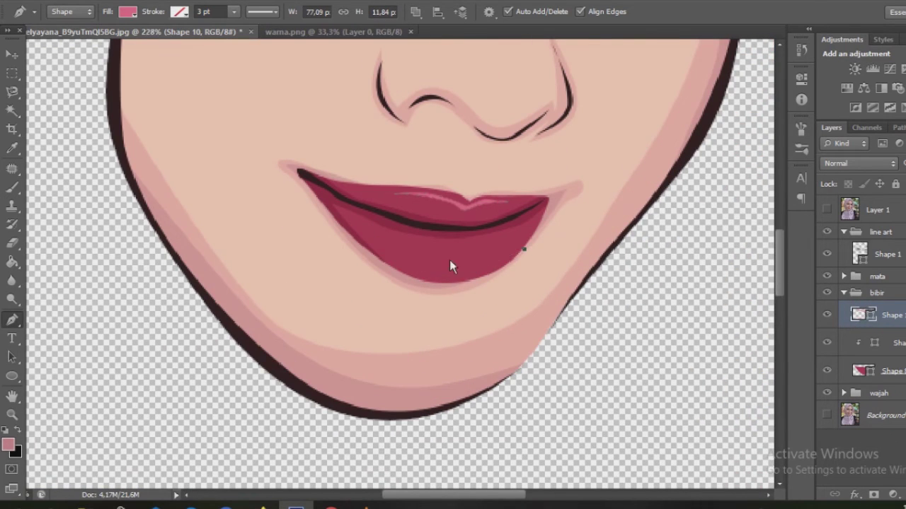
pyautogui.scroll(2, 449, 260)
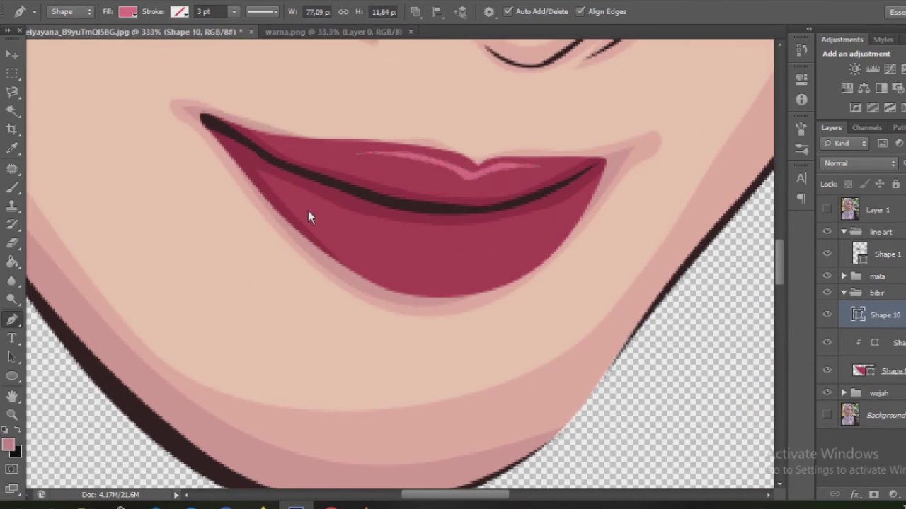
# - Pull the lip highlight's lower curve up and to the left
pyautogui.moveTo(333, 223); pyautogui.dragTo(299, 203)
pyautogui.scroll(-5, 460, 248)
pyautogui.scroll(-2, 442, 226)
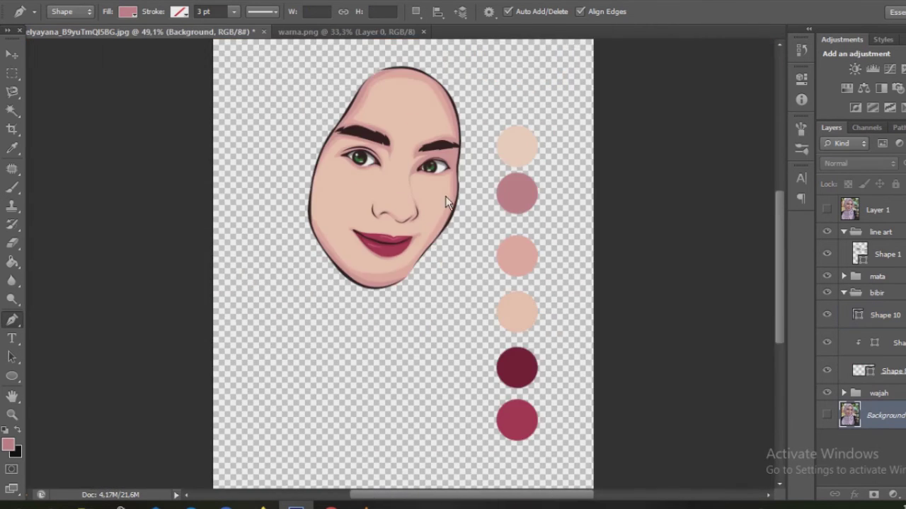
pyautogui.scroll(1, 347, 195)
pyautogui.scroll(-1, 309, 199)
# - Compare with the Layer 1 reference photo, collapsing bibir and expanding the wajah group
pyautogui.click(826, 210)
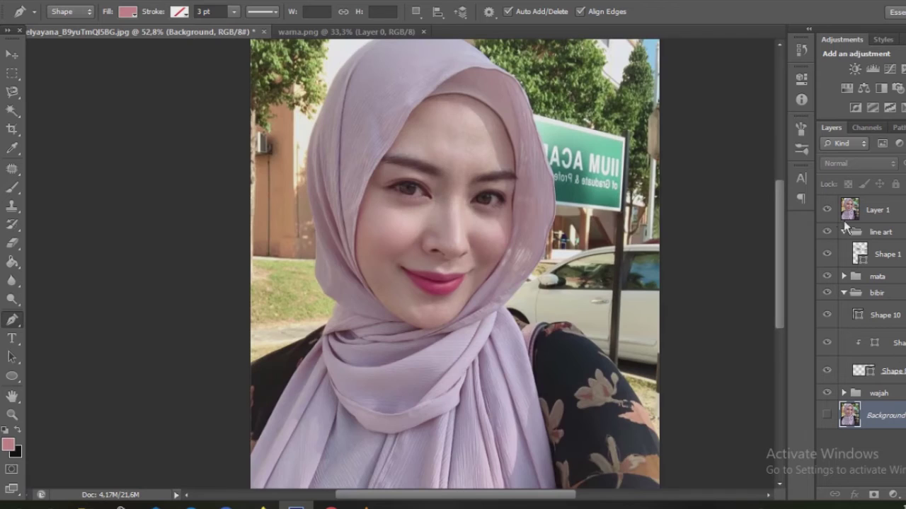
pyautogui.click(827, 209)
pyautogui.click(826, 416)
pyautogui.scroll(1, 278, 200)
pyautogui.scroll(3, 307, 190)
pyautogui.click(844, 292)
pyautogui.click(843, 309)
pyautogui.scroll(2, 394, 253)
pyautogui.click(827, 210)
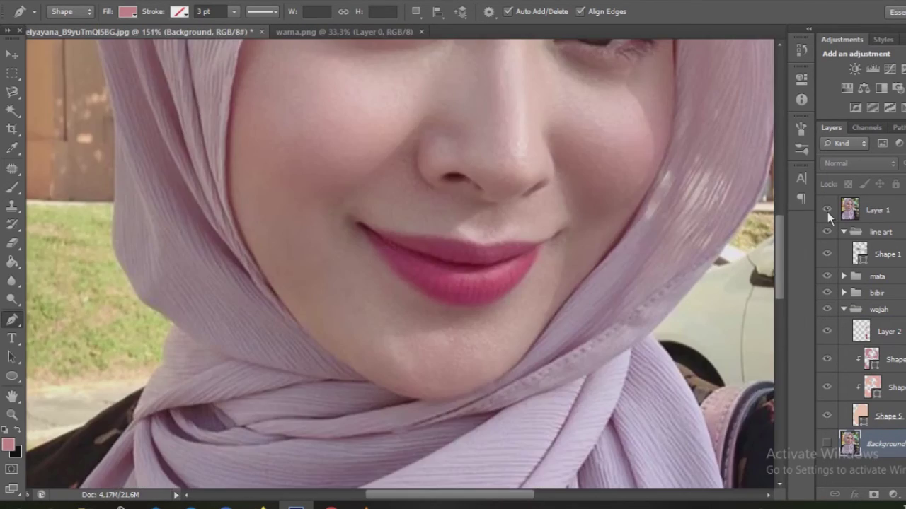
pyautogui.scroll(1, 382, 218)
pyautogui.scroll(-1, 382, 217)
# - Check Shape 6 against the reference photo, then hide the photo and deselect
pyautogui.click(884, 387)
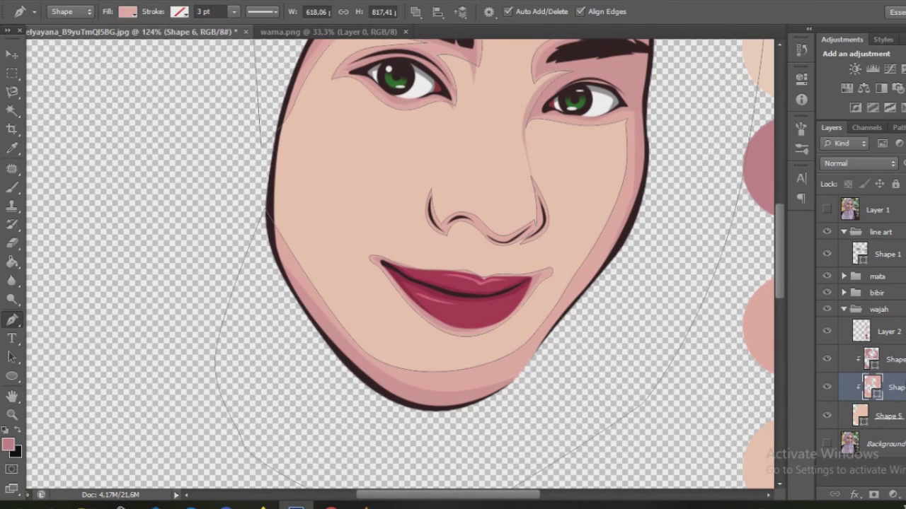
pyautogui.click(828, 209)
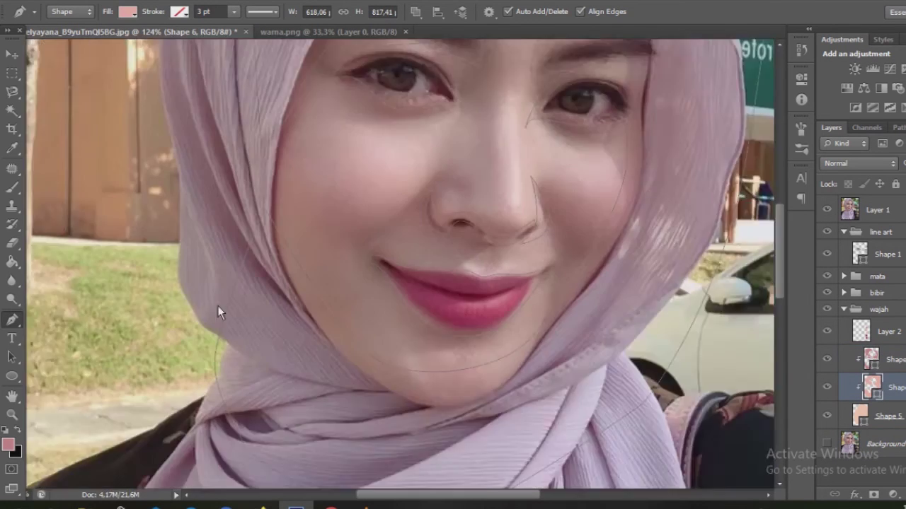
pyautogui.scroll(3, 297, 198)
pyautogui.scroll(1, 556, 205)
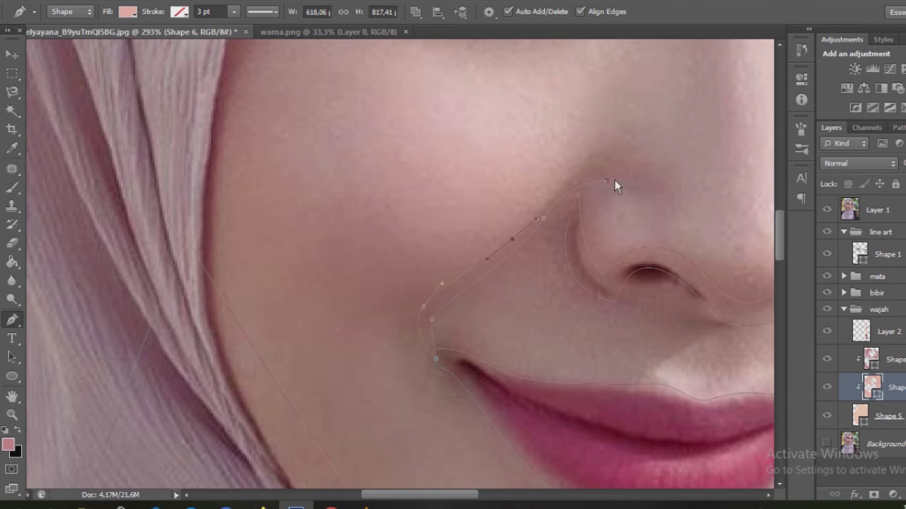
pyautogui.scroll(-4, 641, 213)
pyautogui.scroll(4, 546, 276)
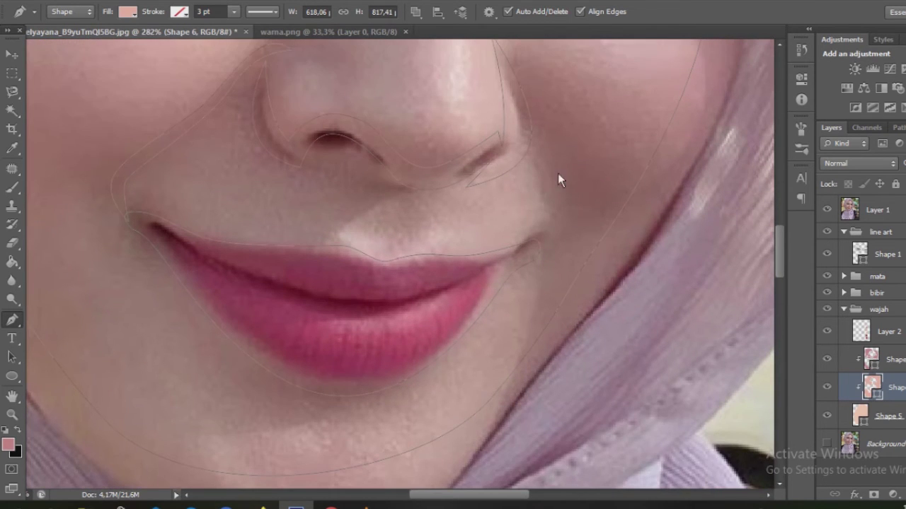
pyautogui.click(827, 209)
pyautogui.click(877, 443)
pyautogui.scroll(-5, 383, 263)
pyautogui.scroll(2, 383, 263)
pyautogui.scroll(-3, 383, 263)
pyautogui.scroll(5, 383, 263)
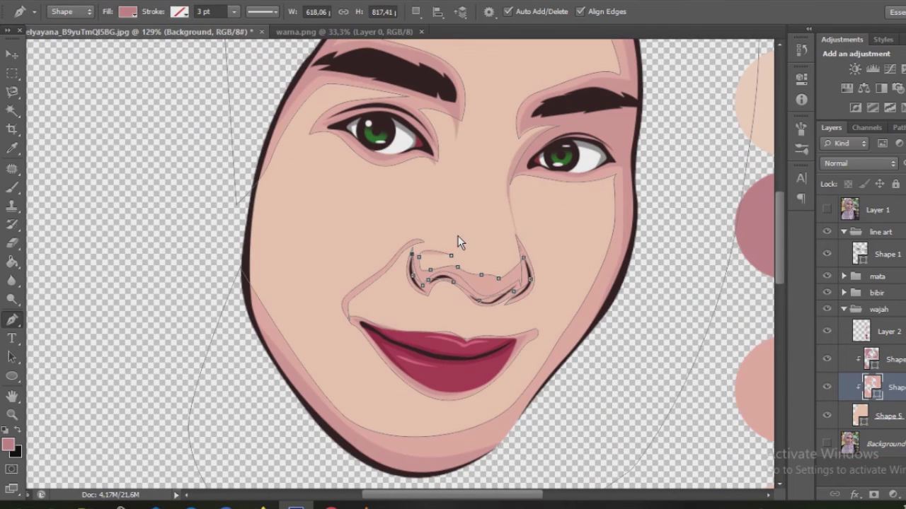
pyautogui.scroll(-5, 432, 309)
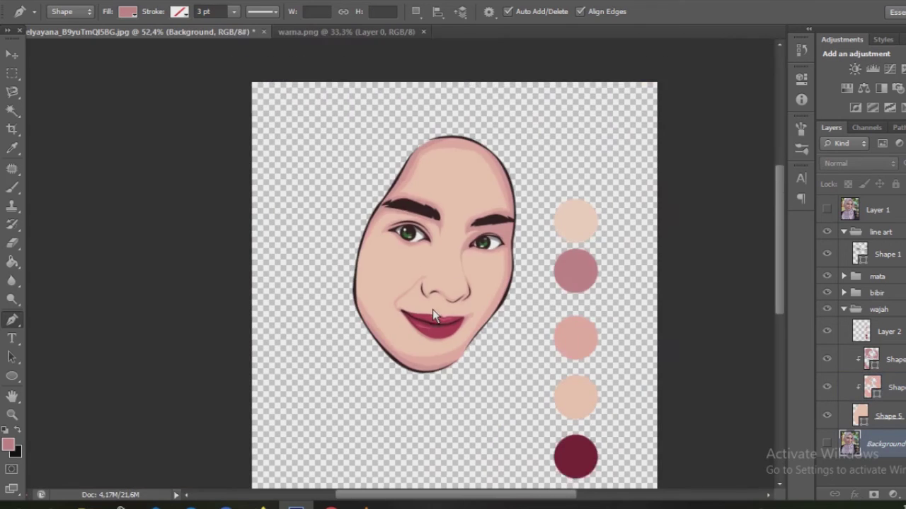
# - Delete four extra anchors from Shape 6's nose highlight path
pyautogui.scroll(2, 432, 309)
pyautogui.scroll(2, 542, 303)
pyautogui.scroll(2, 493, 251)
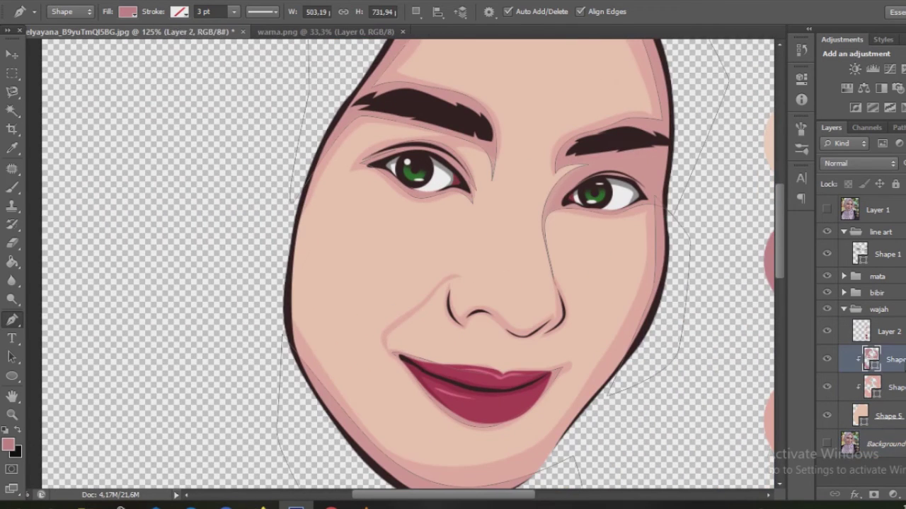
pyautogui.scroll(-1, 718, 353)
pyautogui.scroll(-3, 721, 309)
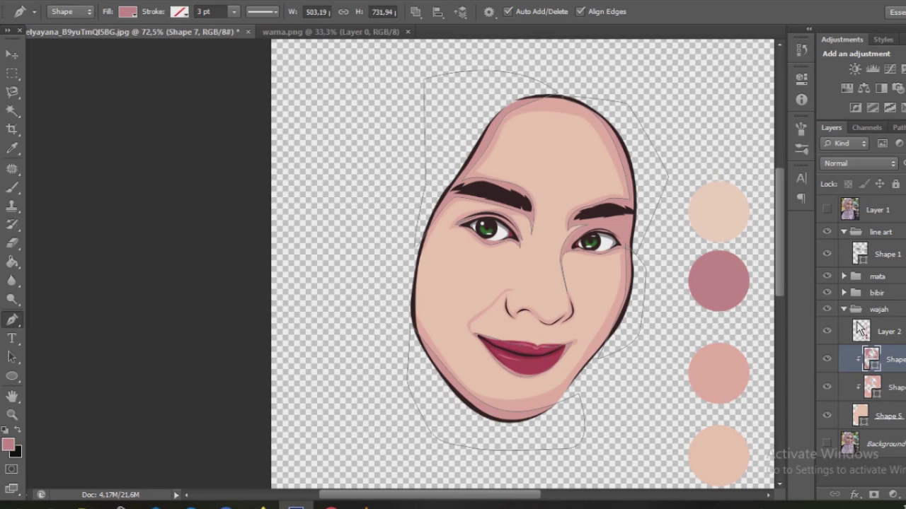
pyautogui.scroll(2, 622, 281)
pyautogui.scroll(1, 622, 280)
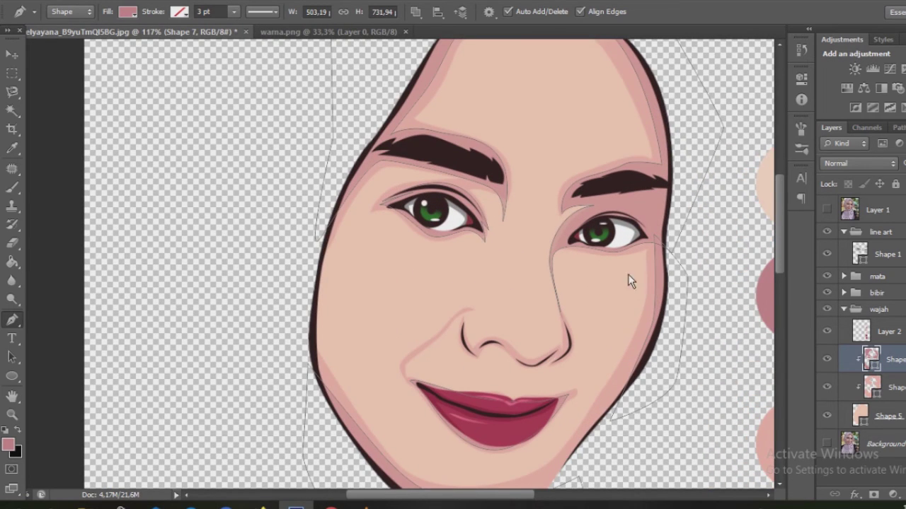
pyautogui.scroll(2, 298, 371)
pyautogui.scroll(2, 297, 371)
pyautogui.moveTo(12, 320); pyautogui.dragTo(42, 362)
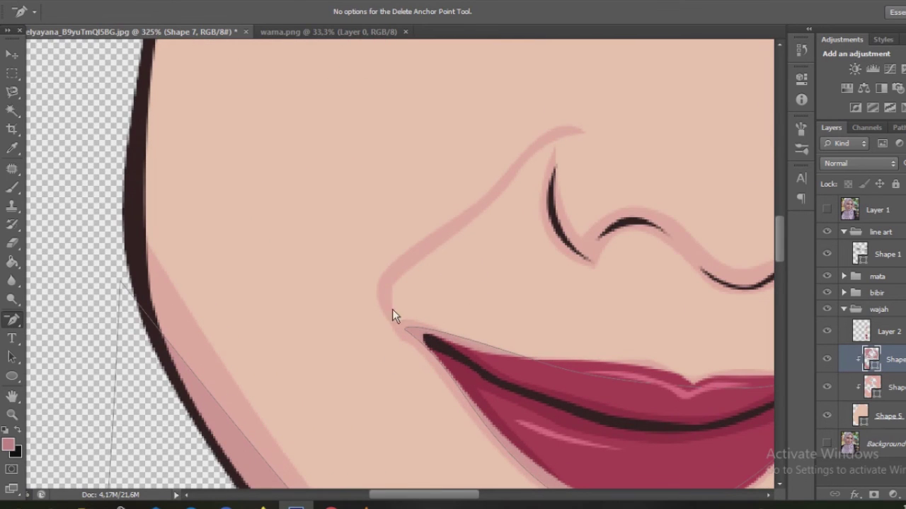
pyautogui.click(846, 387)
pyautogui.click(401, 332)
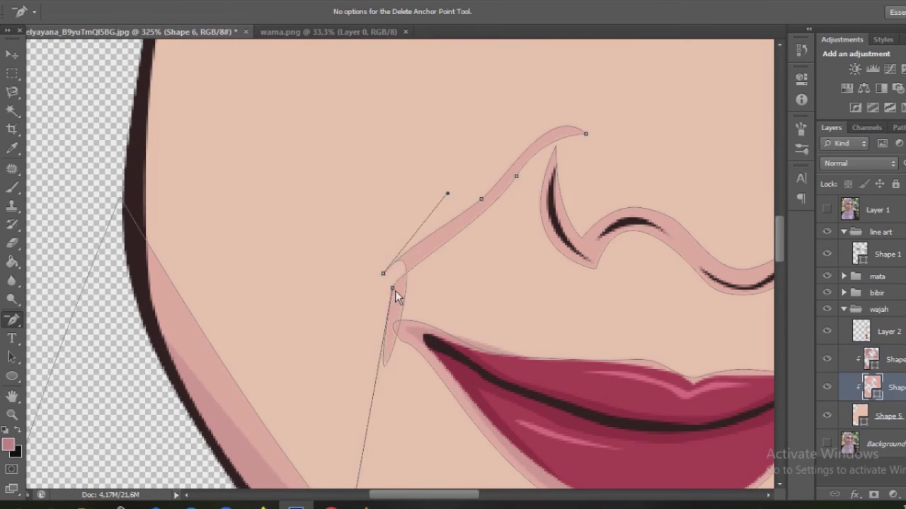
pyautogui.click(395, 300)
pyautogui.click(445, 254)
pyautogui.click(481, 201)
# - Select the Shape 7 layer and add a new empty layer for shading
pyautogui.scroll(-2, 498, 189)
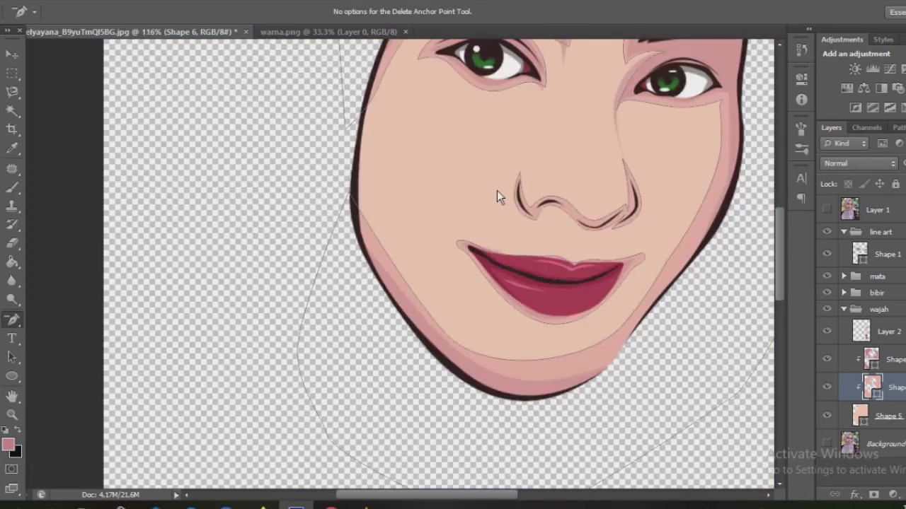
pyautogui.scroll(-2, 497, 189)
pyautogui.click(871, 360)
pyautogui.hotkey('ctrl', 'shift', 'alt', 'n')
# - Begin a curved forehead shading shape with the Pen tool, undoing one misplaced anchor
pyautogui.rightClick(12, 319)
pyautogui.click(49, 318)
pyautogui.scroll(6, 250, 273)
pyautogui.click(237, 280)
pyautogui.moveTo(290, 191); pyautogui.dragTo(304, 149)
pyautogui.moveTo(409, 154); pyautogui.dragTo(475, 165)
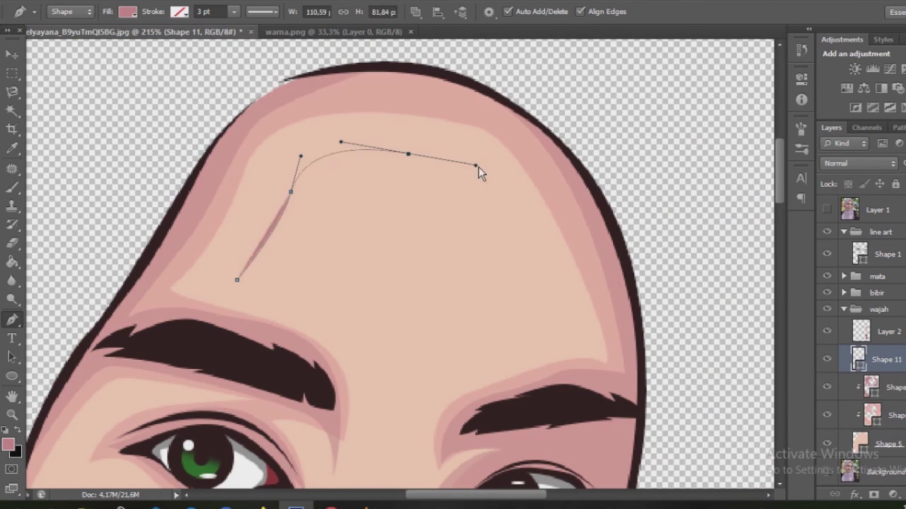
pyautogui.moveTo(561, 292); pyautogui.dragTo(586, 371)
pyautogui.click(516, 348)
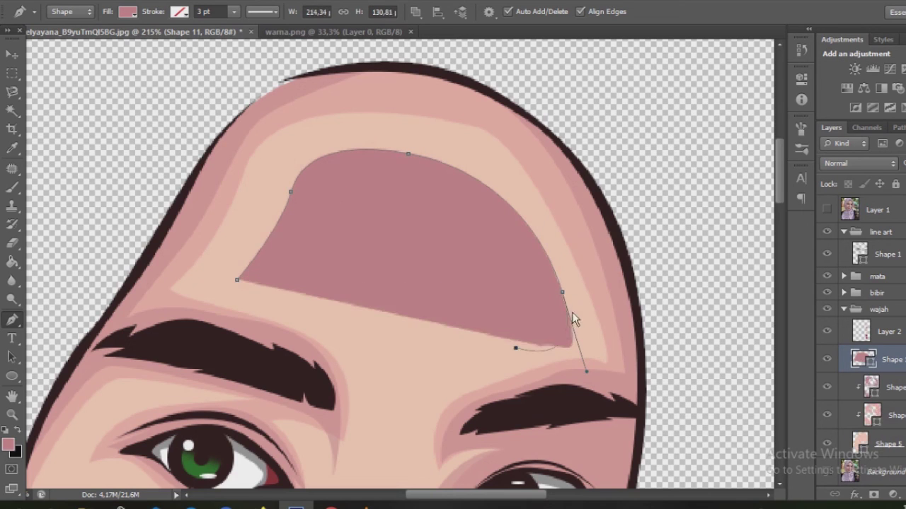
pyautogui.hotkey('ctrl', 'z')
# - Finish the forehead shape's right and lower-left edges and close it at its start
pyautogui.keyDown('alt'); pyautogui.click(562, 291); pyautogui.keyUp('alt')
pyautogui.click(573, 326)
pyautogui.scroll(-1, 510, 358)
pyautogui.moveTo(450, 335); pyautogui.dragTo(425, 350)
pyautogui.click(403, 355)
pyautogui.click(368, 346)
pyautogui.moveTo(339, 300); pyautogui.dragTo(290, 272)
pyautogui.click(238, 234)
pyautogui.scroll(-5, 250, 266)
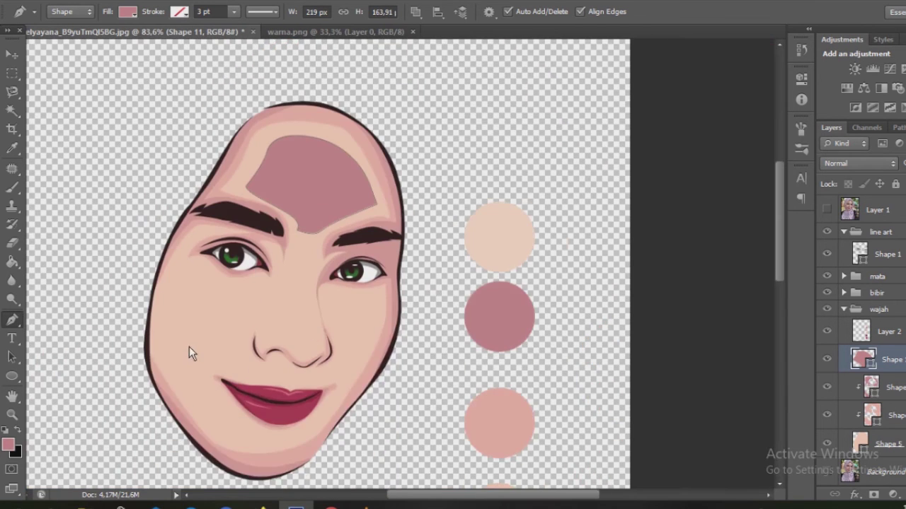
pyautogui.scroll(4, 187, 344)
pyautogui.scroll(2, 349, 340)
# - Draw a curved shading shape on the left cheek under the eye
pyautogui.click(265, 170)
pyautogui.moveTo(330, 172); pyautogui.dragTo(356, 193)
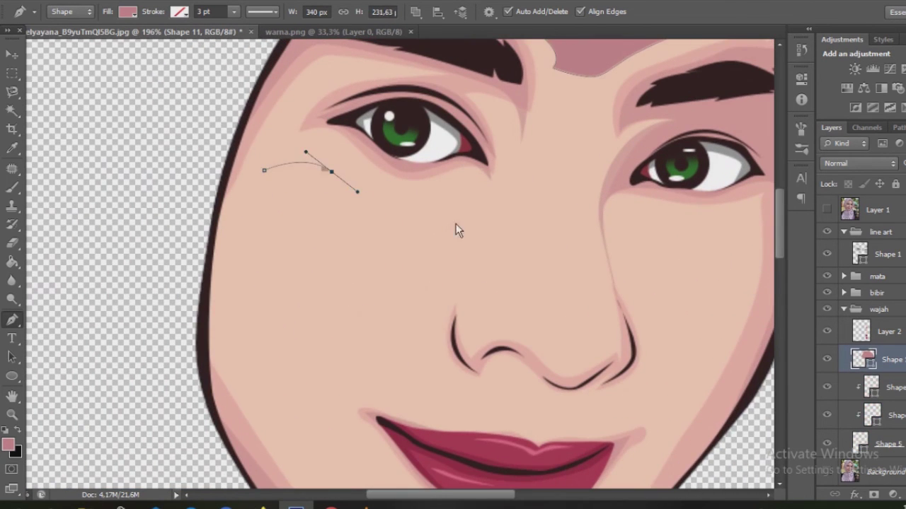
pyautogui.moveTo(458, 219); pyautogui.dragTo(434, 231)
pyautogui.scroll(-1, 439, 234)
pyautogui.moveTo(399, 262); pyautogui.dragTo(352, 302)
pyautogui.click(323, 368)
pyautogui.moveTo(245, 278); pyautogui.dragTo(241, 234)
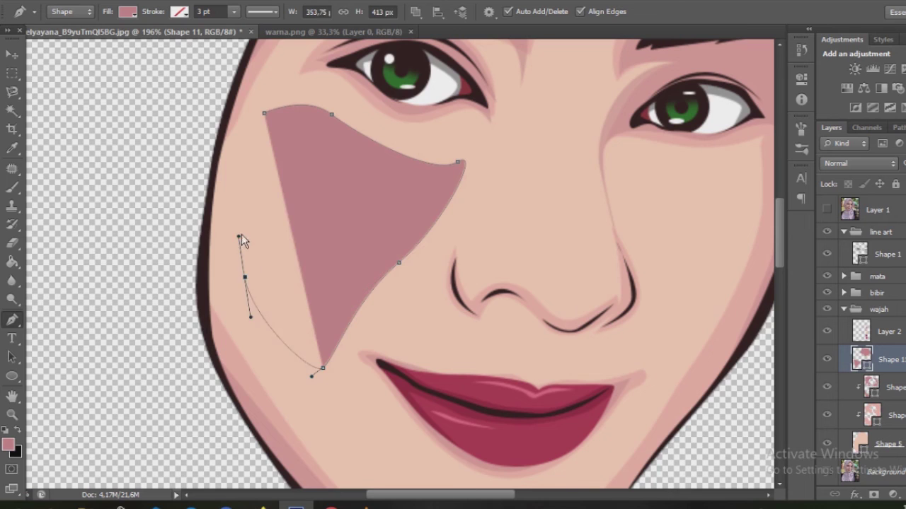
pyautogui.moveTo(266, 112); pyautogui.dragTo(150, 112)
pyautogui.click(150, 114)
pyautogui.press('Return')
pyautogui.hscroll(3, 492, 235)
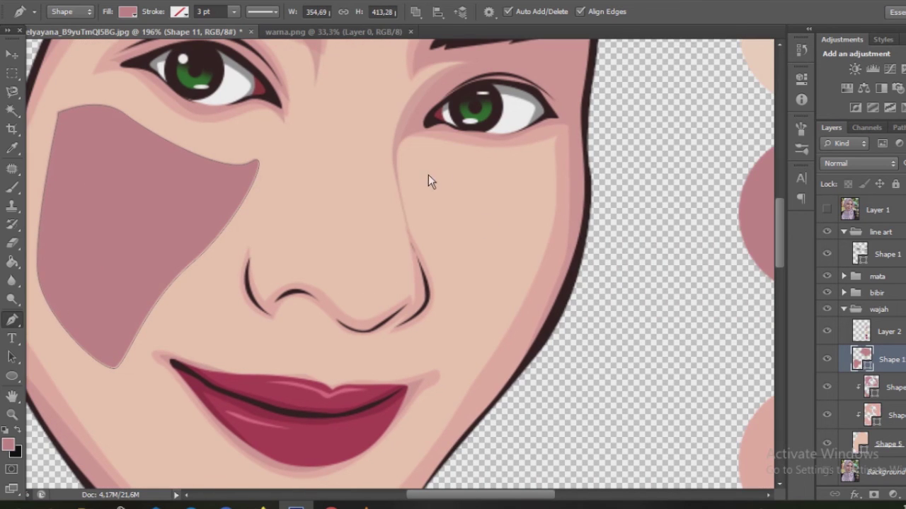
# - Draw shading shapes on the right cheek and on the chin below the lips
pyautogui.moveTo(543, 180); pyautogui.dragTo(538, 204)
pyautogui.moveTo(475, 345); pyautogui.dragTo(453, 256)
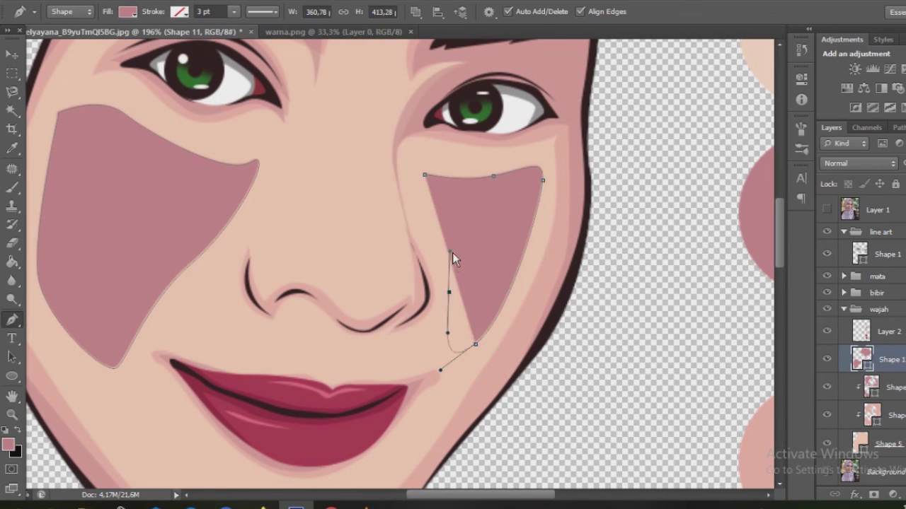
pyautogui.click(417, 172)
pyautogui.scroll(-2, 226, 394)
pyautogui.hscroll(-2, 227, 394)
pyautogui.scroll(-2, 226, 394)
pyautogui.click(205, 300)
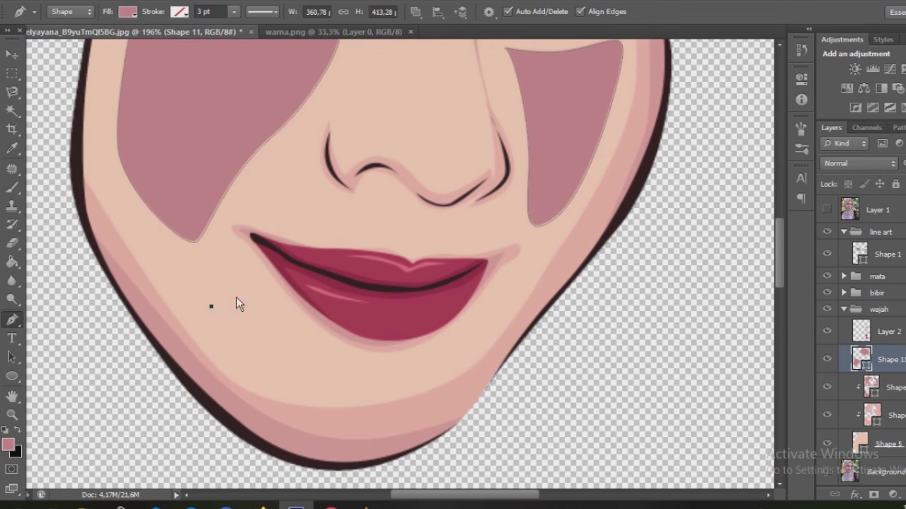
pyautogui.moveTo(254, 285); pyautogui.dragTo(292, 320)
pyautogui.moveTo(481, 321); pyautogui.dragTo(606, 213)
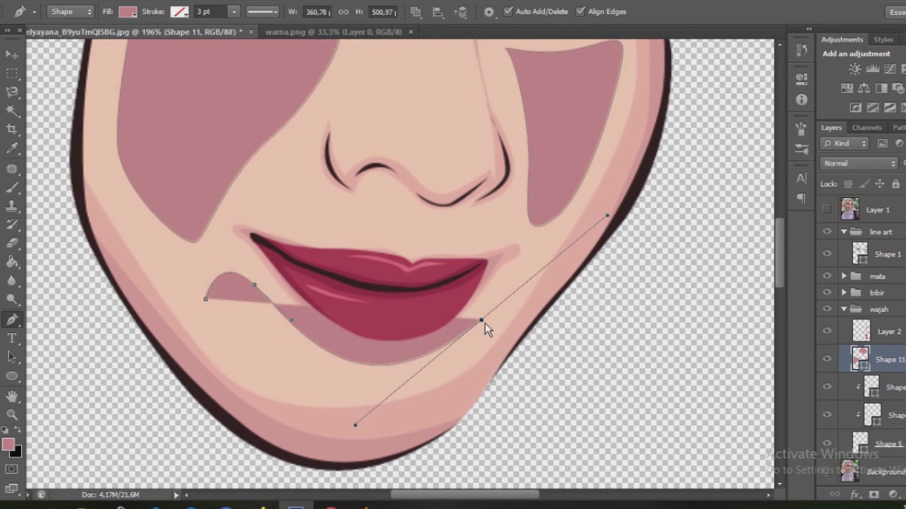
pyautogui.moveTo(205, 299); pyautogui.dragTo(90, 85)
pyautogui.scroll(-5, 422, 294)
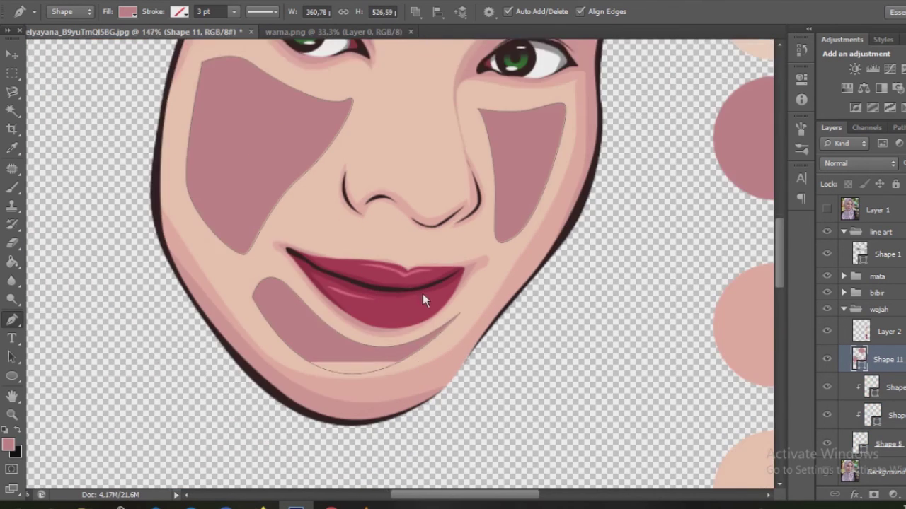
pyautogui.scroll(2, 427, 293)
# - Change the shading fill to light peach and rasterize the shape layer
pyautogui.doubleClick(859, 357)
pyautogui.click(605, 226)
pyautogui.press('Return')
pyautogui.scroll(-2, 451, 207)
pyautogui.scroll(2, 451, 207)
pyautogui.rightClick(884, 359)
pyautogui.click(860, 87)
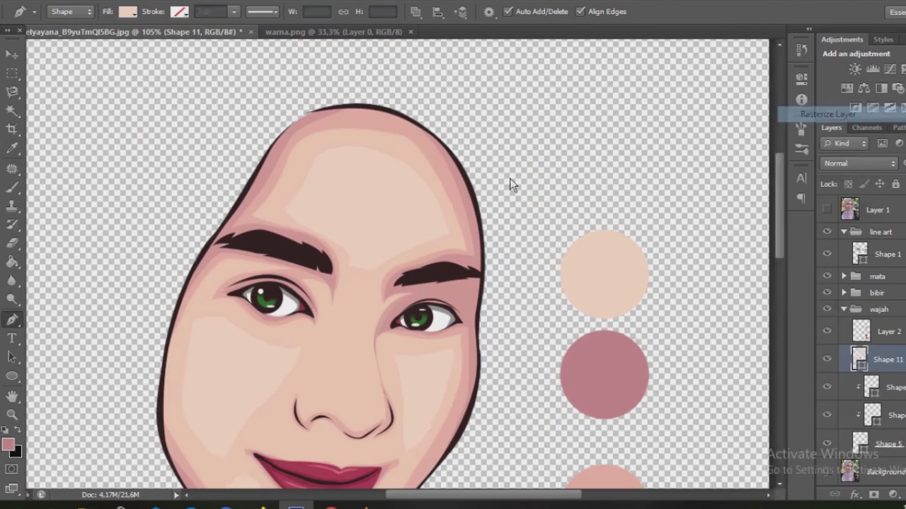
# - Switch to the Eraser Tool (E) to soften the Shape 11 peach shading
pyautogui.scroll(2, 201, 254)
pyautogui.press('e')
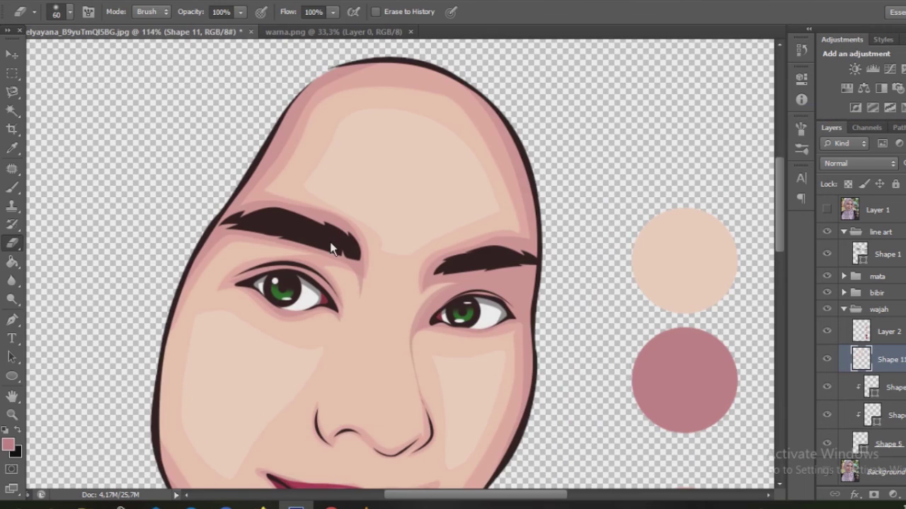
pyautogui.scroll(2, 332, 249)
pyautogui.scroll(-3, 580, 234)
pyautogui.scroll(2, 553, 170)
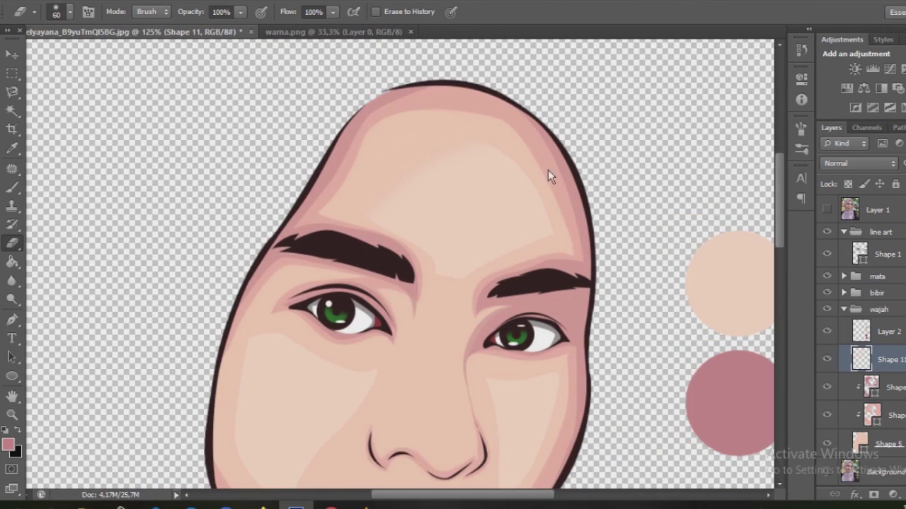
pyautogui.scroll(-2, 421, 351)
pyautogui.scroll(-1, 227, 381)
pyautogui.scroll(2, 228, 380)
pyautogui.scroll(1, 256, 393)
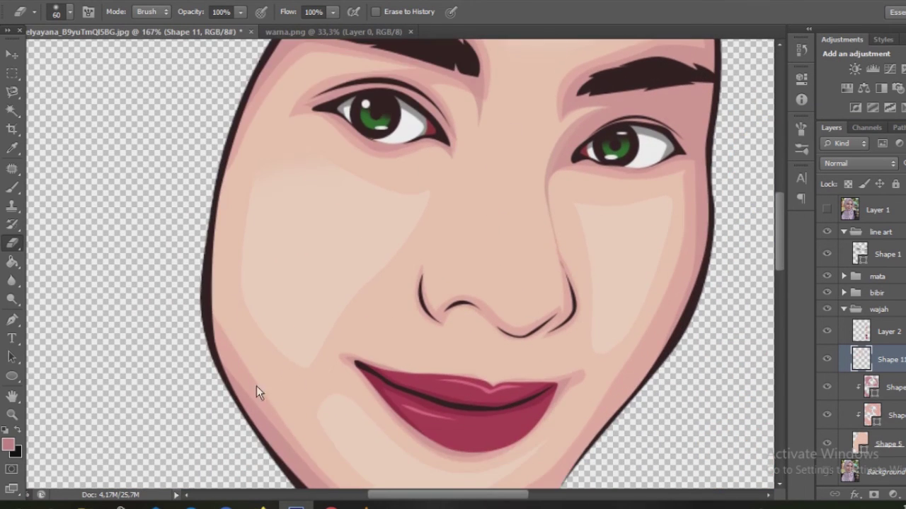
pyautogui.scroll(-1, 256, 393)
pyautogui.scroll(1, 428, 353)
pyautogui.scroll(-1, 428, 456)
pyautogui.scroll(-3, 446, 363)
pyautogui.scroll(2, 446, 363)
pyautogui.scroll(2, 446, 363)
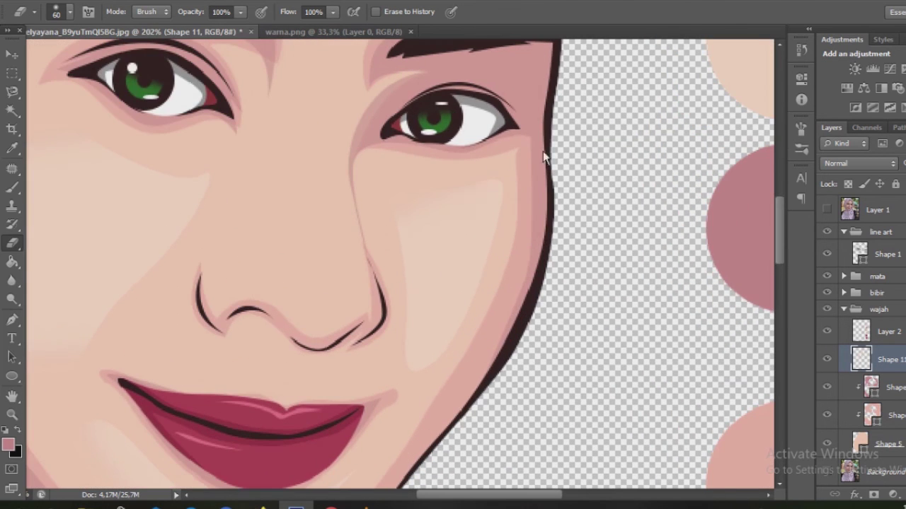
pyautogui.scroll(-1, 445, 400)
pyautogui.scroll(-5, 564, 312)
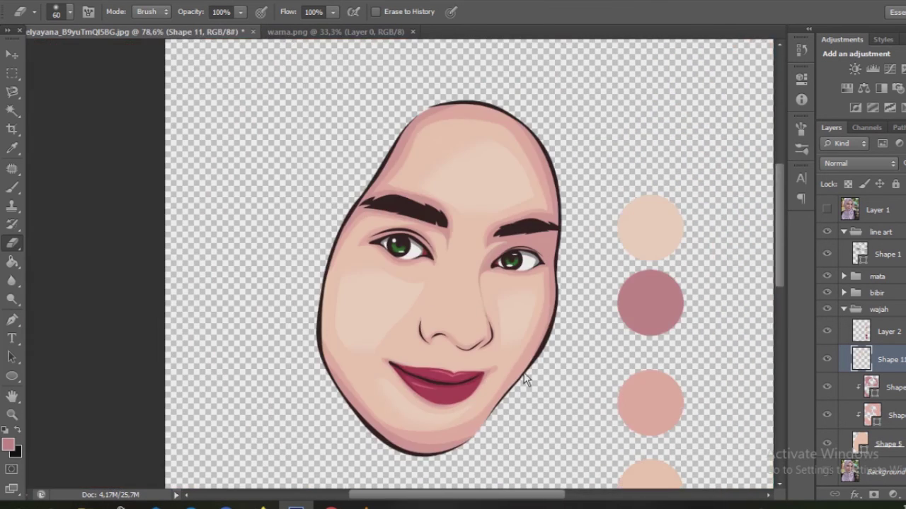
pyautogui.scroll(-2, 543, 391)
pyautogui.scroll(1, 543, 391)
# - Hide the Layer 1 reference photo to check the highlights against the skin tones
pyautogui.click(827, 209)
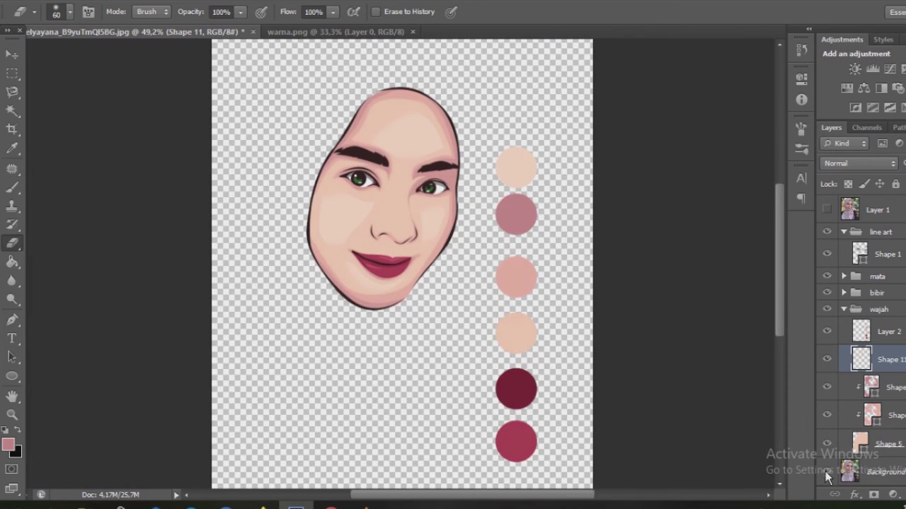
pyautogui.scroll(3, 428, 332)
pyautogui.scroll(-1, 427, 332)
pyautogui.scroll(-2, 453, 364)
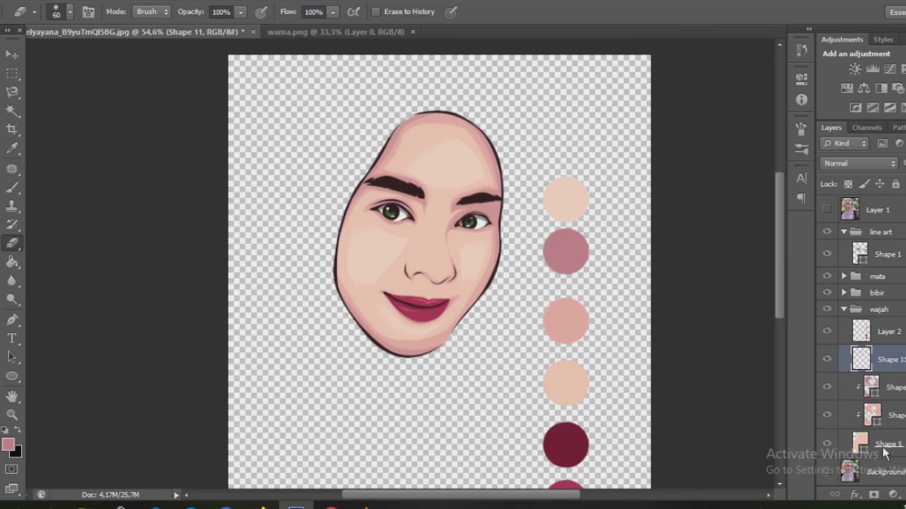